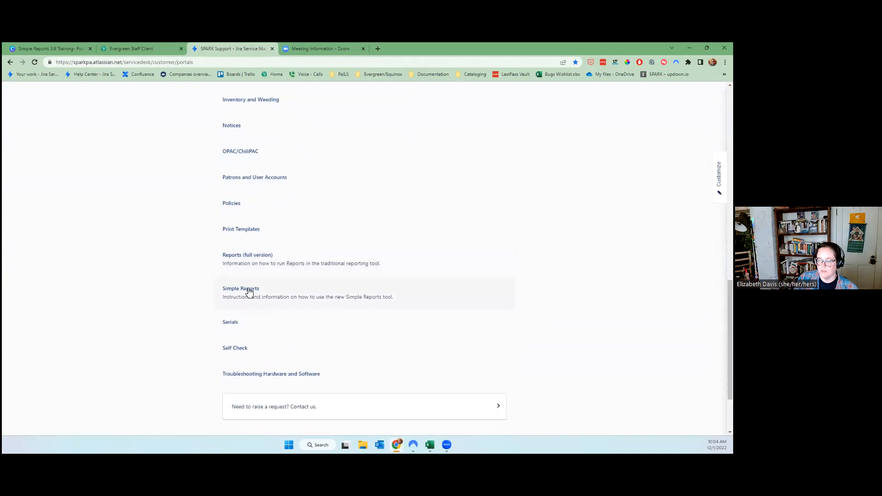
Navigate from the Simple Reports help topic through Simple Report Examples to the Circulations by Owning Library example.
left_click(248, 291)
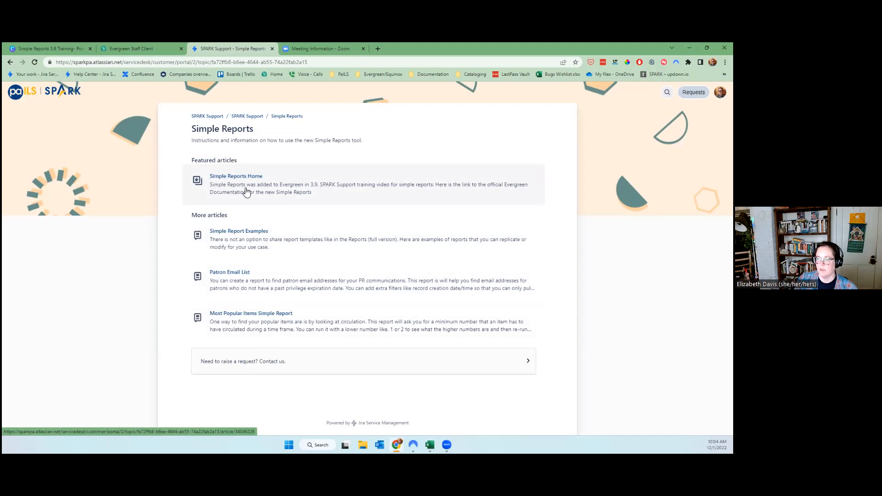
left_click(228, 182)
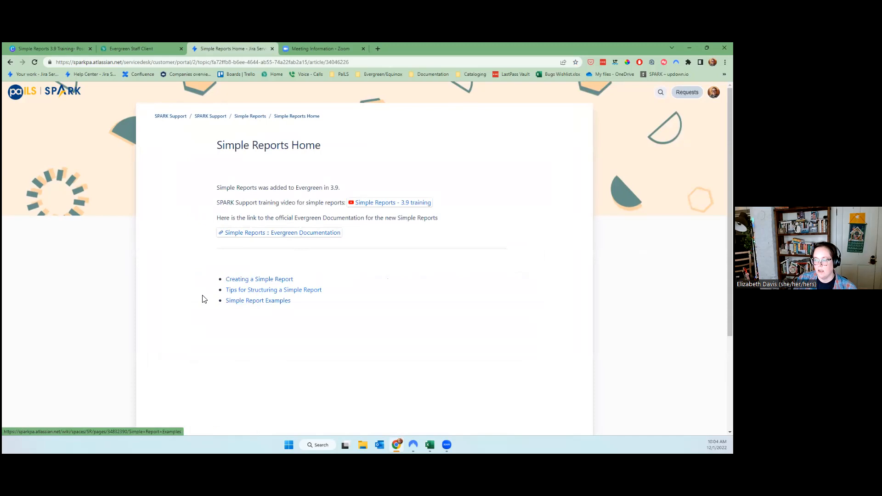
left_click(254, 302)
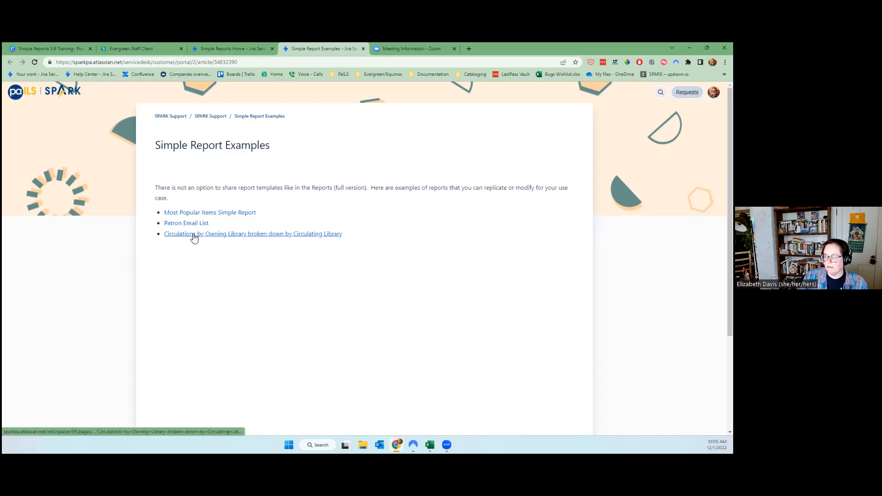
left_click(250, 238)
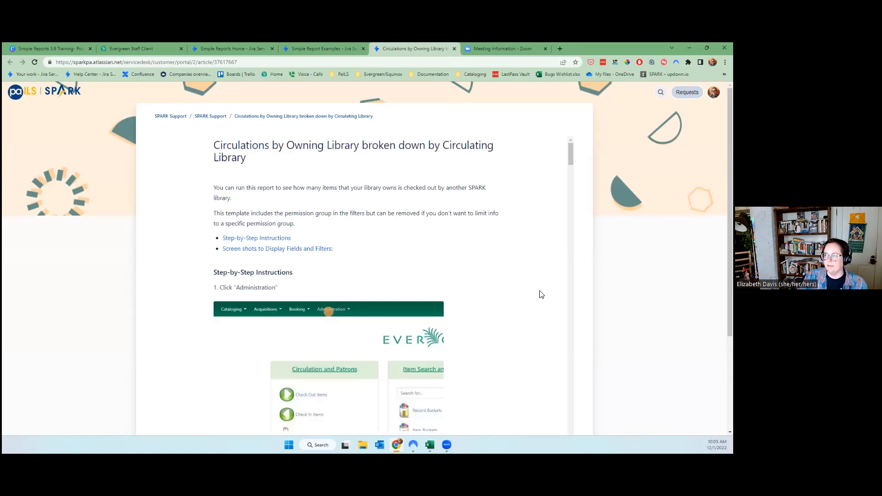
Read through the circulation example's step-by-step instructions.
scroll(471, 280, "down", 4)
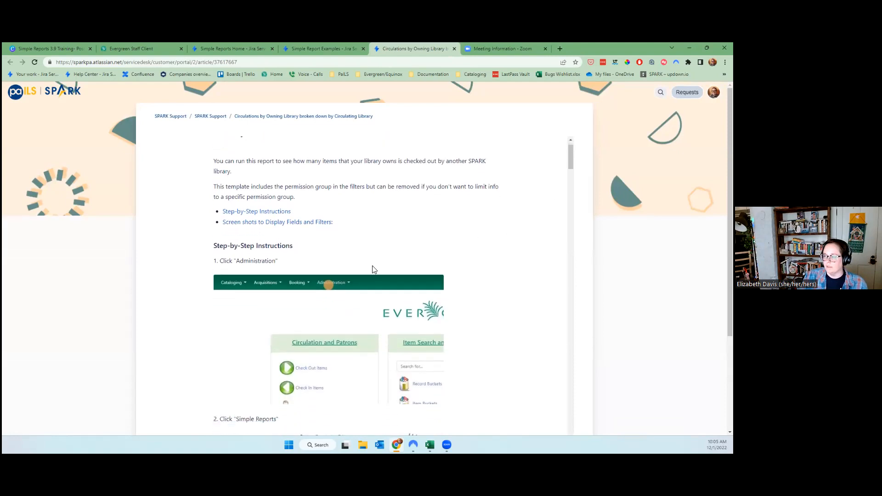
scroll(349, 309, "down", 8)
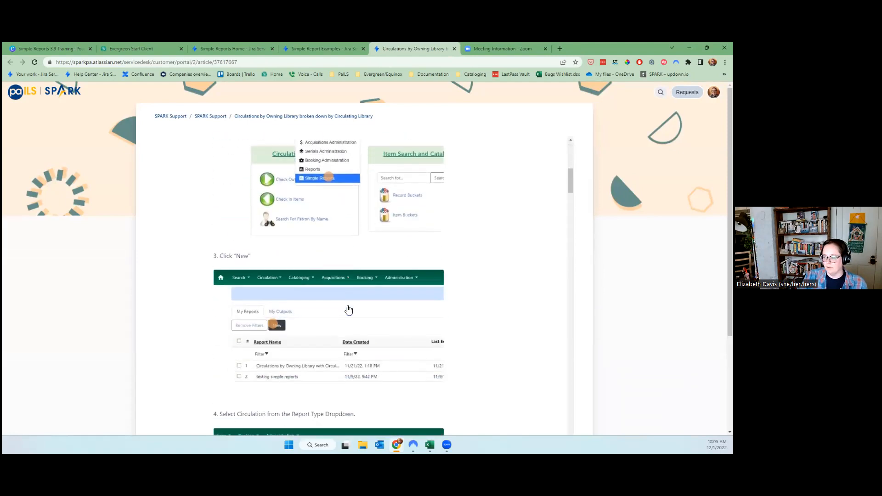
scroll(351, 310, "down", 10)
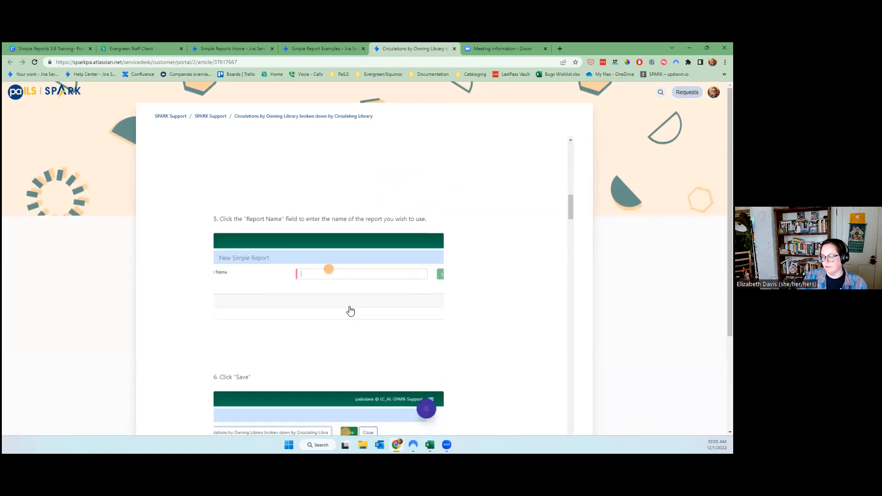
scroll(353, 314, "down", 7)
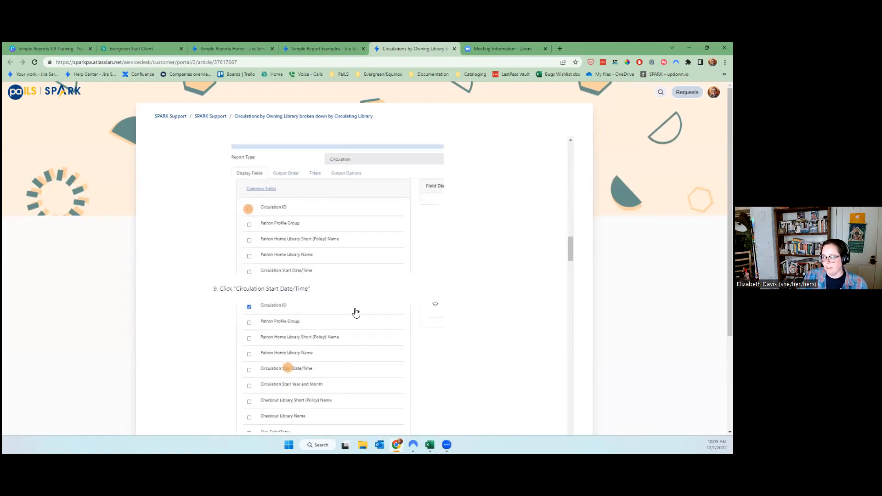
scroll(574, 371, "down", 20)
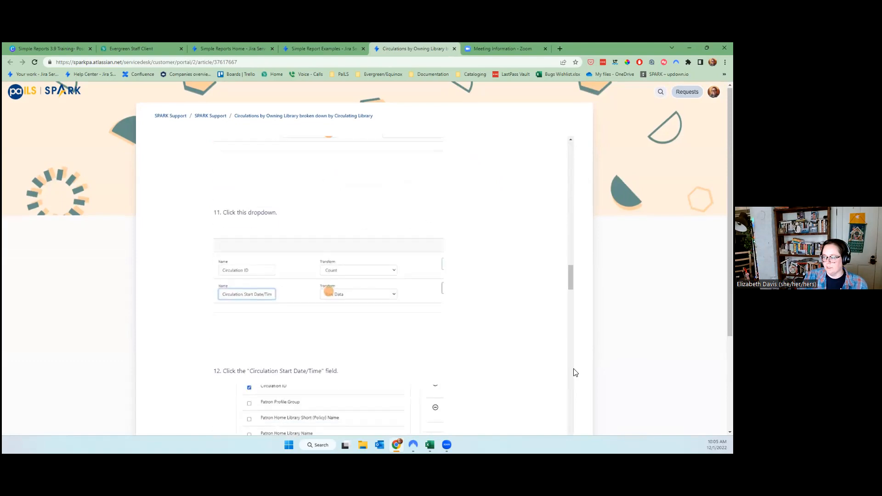
scroll(548, 348, "down", 20)
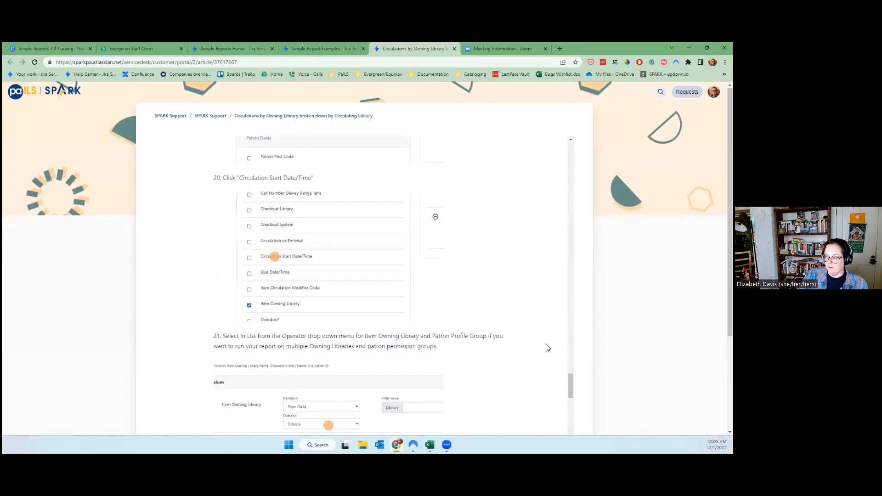
scroll(399, 338, "down", 3)
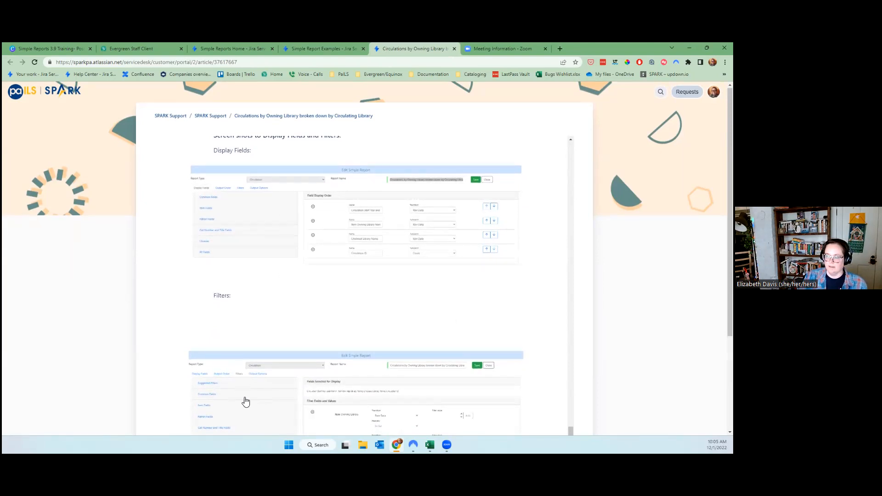
scroll(309, 400, "down", 2)
Close the circulation example and Simple Report Examples tabs.
scroll(460, 285, "up", 20)
scroll(461, 283, "up", 20)
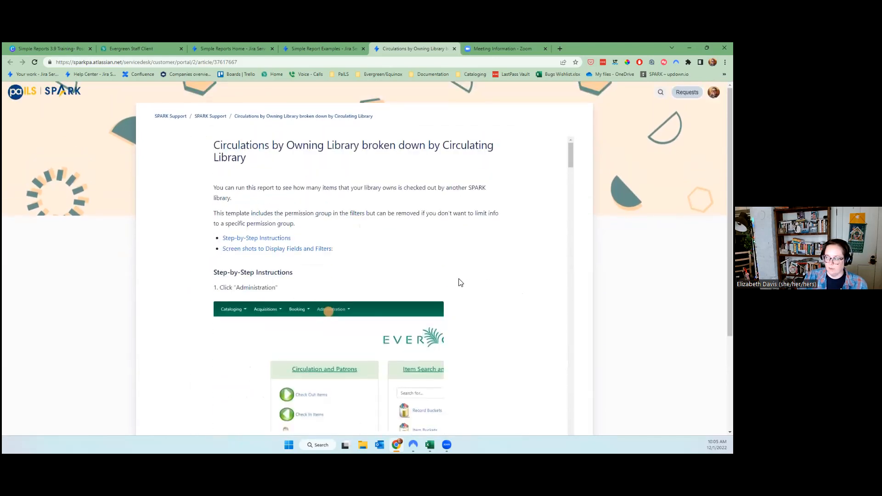
left_click(455, 48)
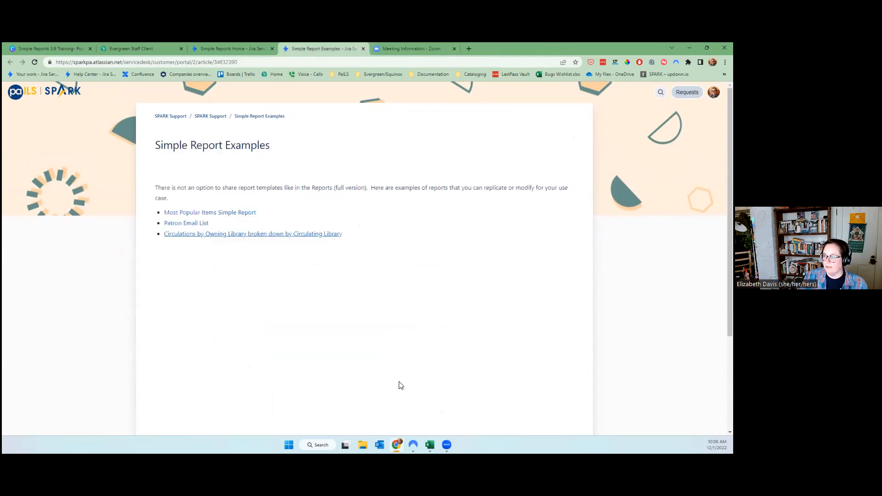
left_click(363, 49)
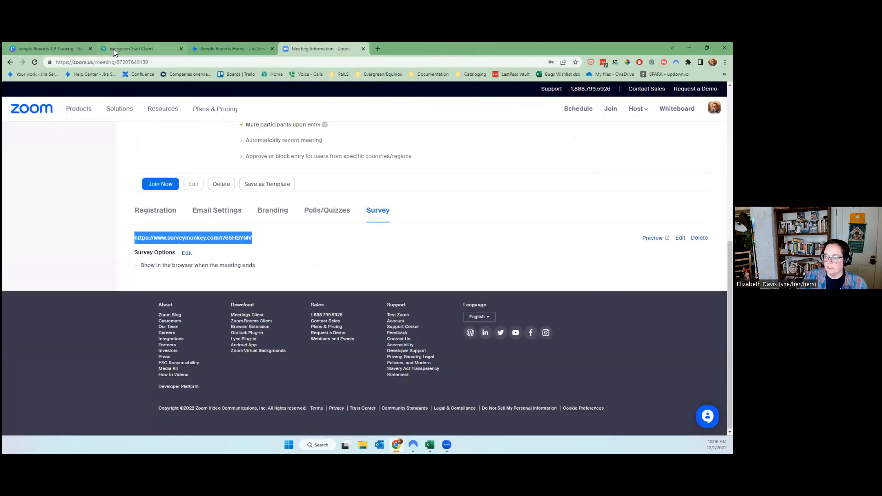
Dismiss the rating popup on the Canva agenda slide, then switch to the Evergreen Staff Client.
left_click(40, 49)
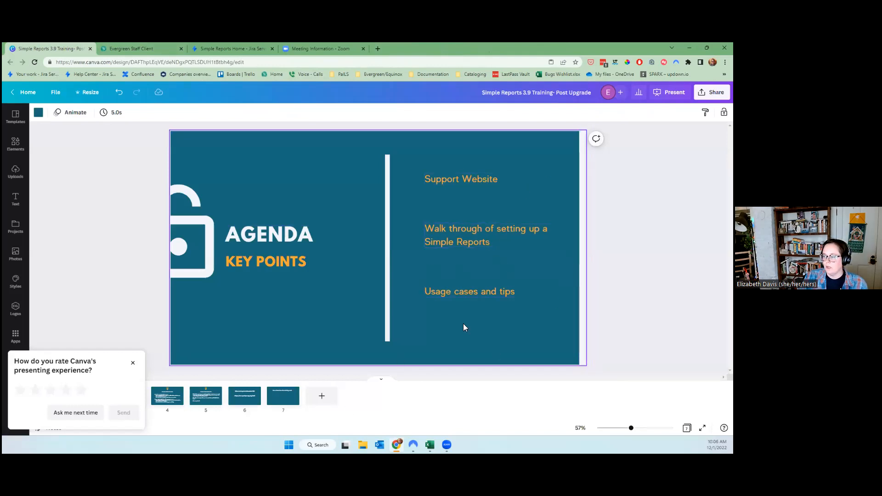
left_click(135, 361)
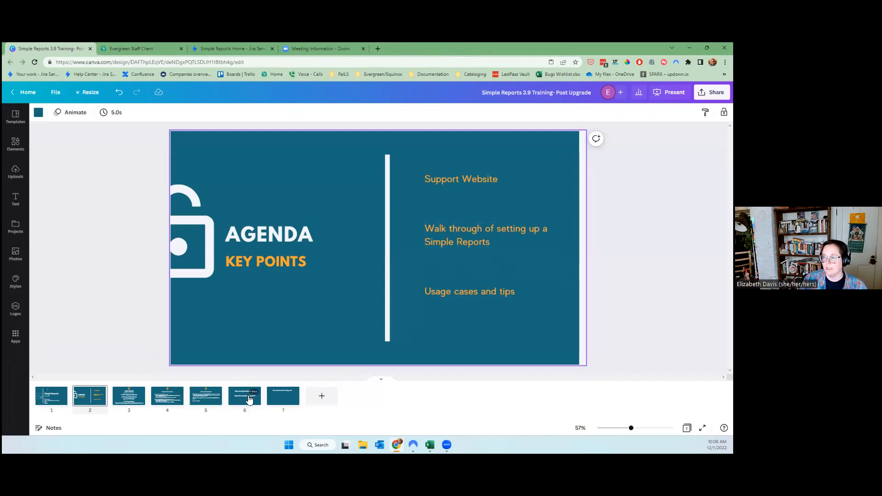
left_click(121, 48)
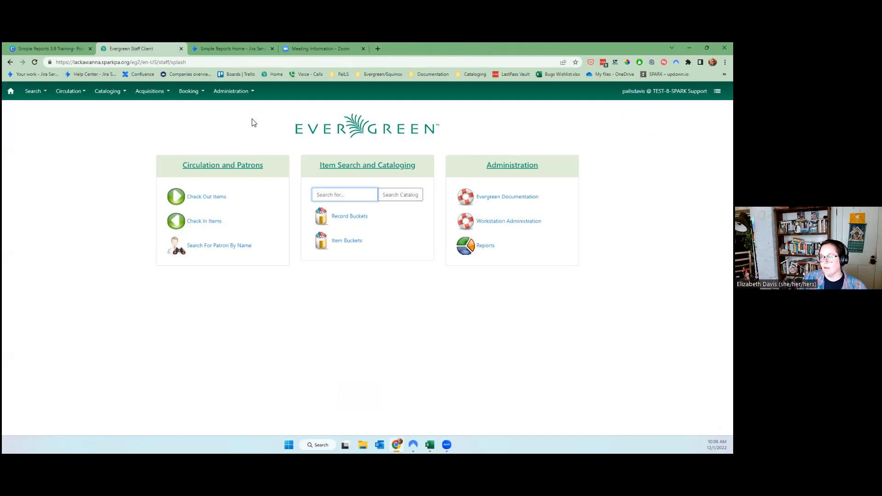
Open Administration > Simple Reports, check My Outputs for earlier runs, and return to My Reports.
left_click(249, 91)
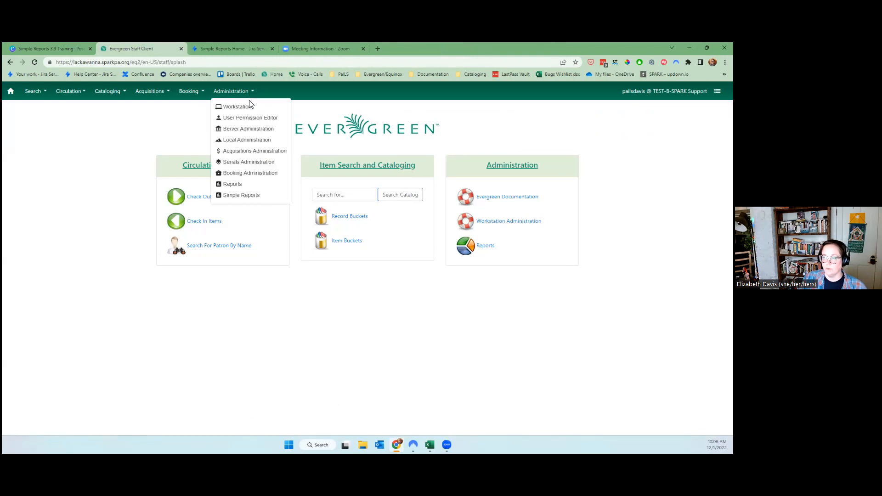
left_click(255, 195)
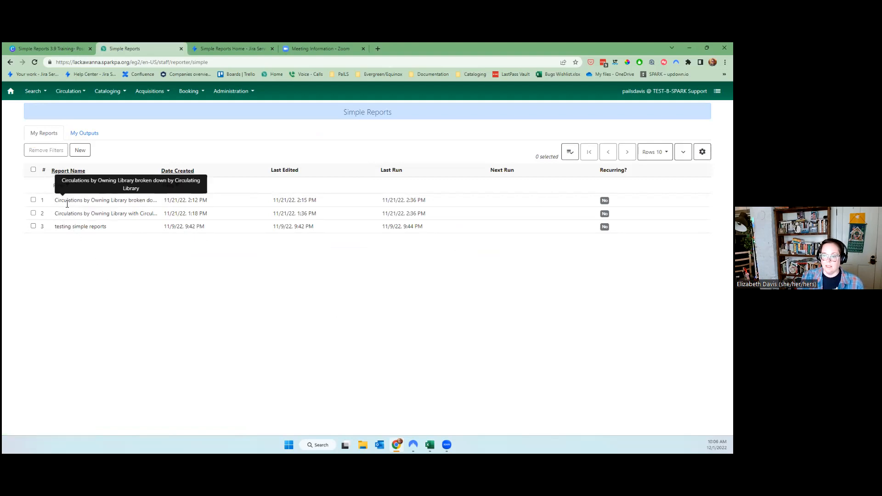
left_click(94, 133)
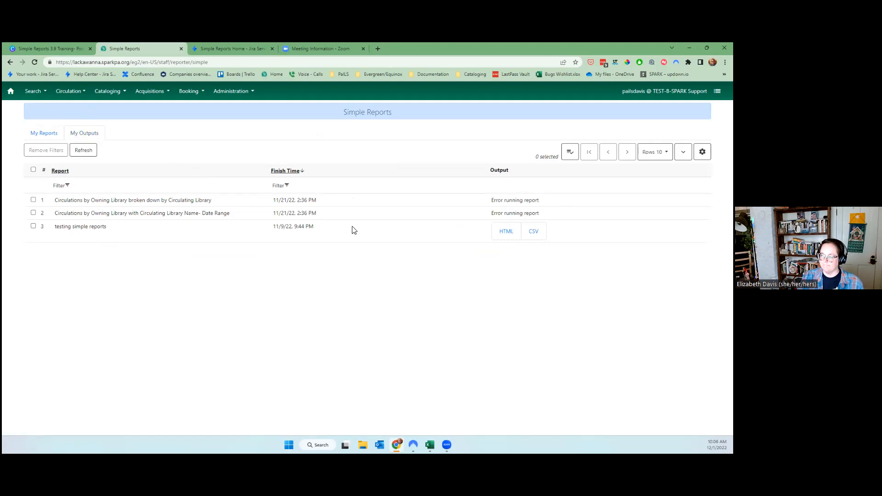
left_click(523, 200)
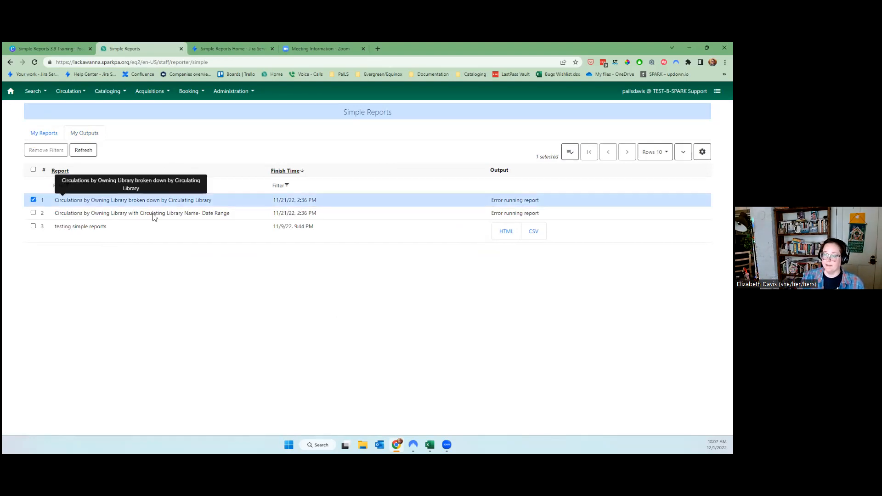
left_click(33, 201)
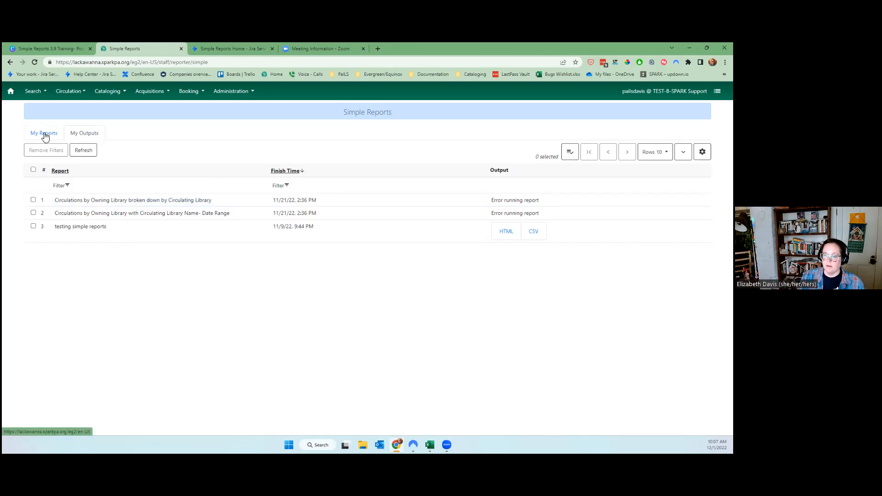
left_click(44, 134)
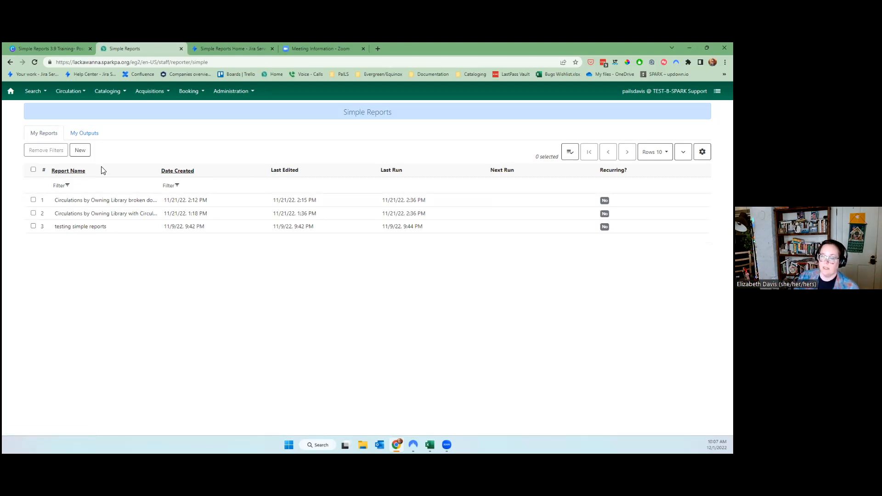
Create a new Patrons-type report named 'Patrons Count by Permission Group' and save it.
left_click(82, 150)
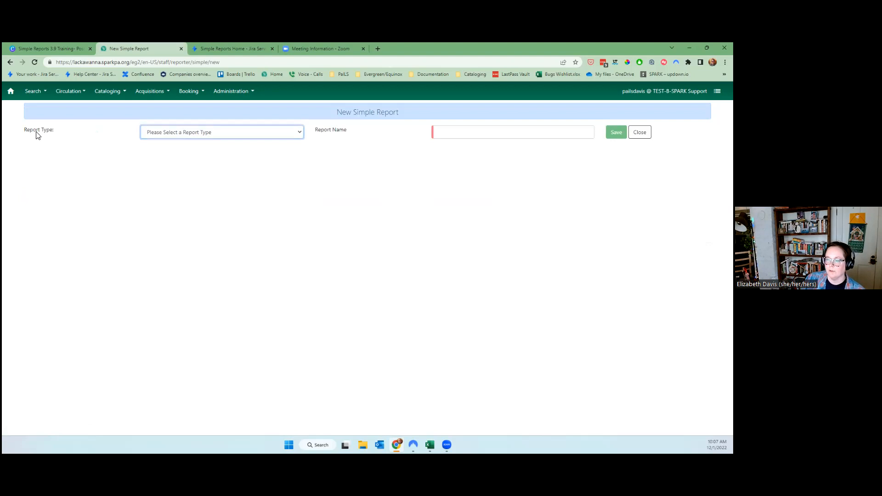
left_click(174, 132)
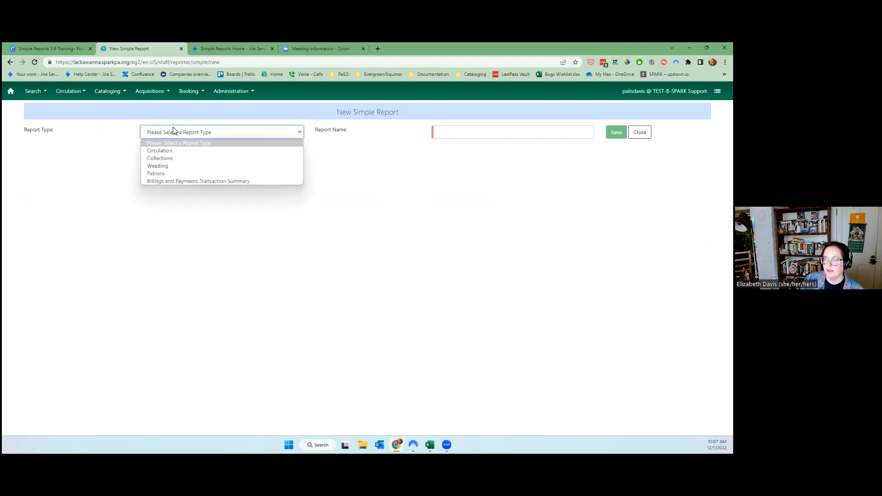
left_click(155, 174)
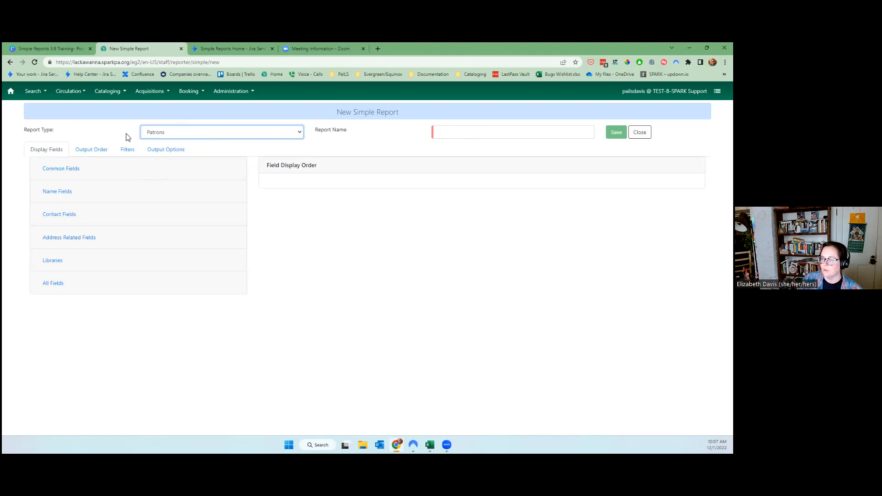
left_click(478, 131)
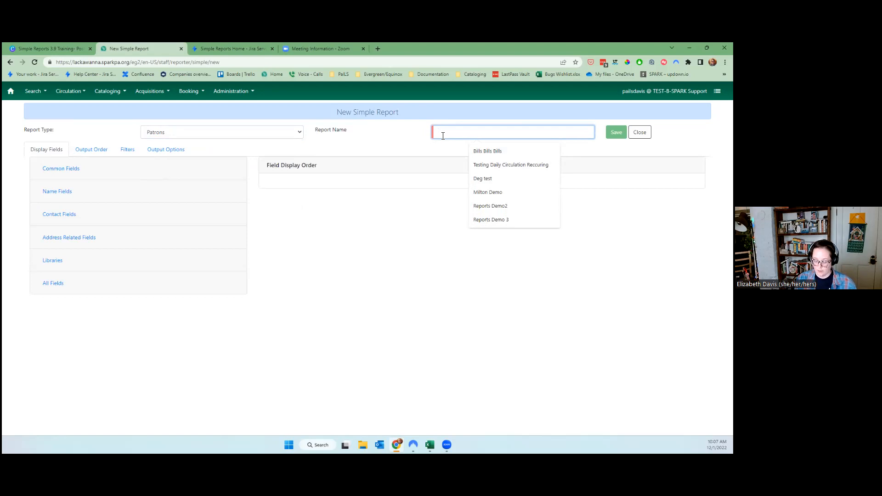
type("Patrons Count by Permission Group")
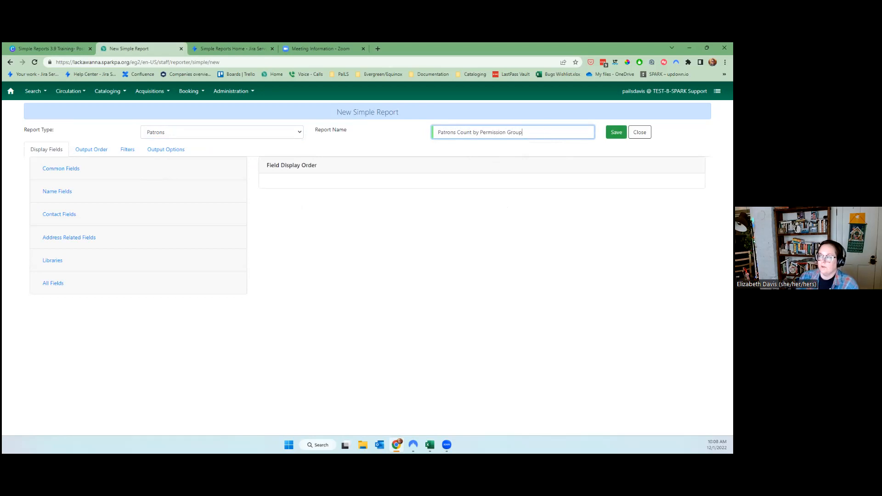
left_click(616, 132)
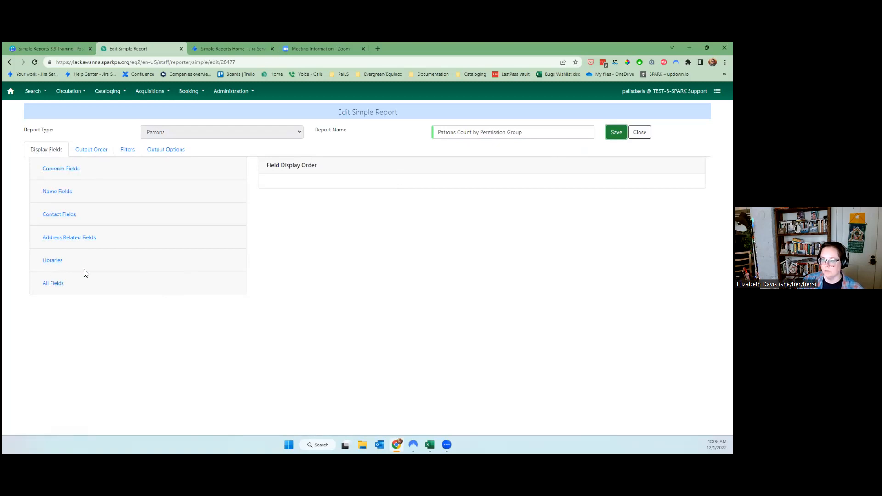
Look over the Output Order, Filters and Output Options tabs, then expand Common Fields under Display Fields.
left_click(106, 151)
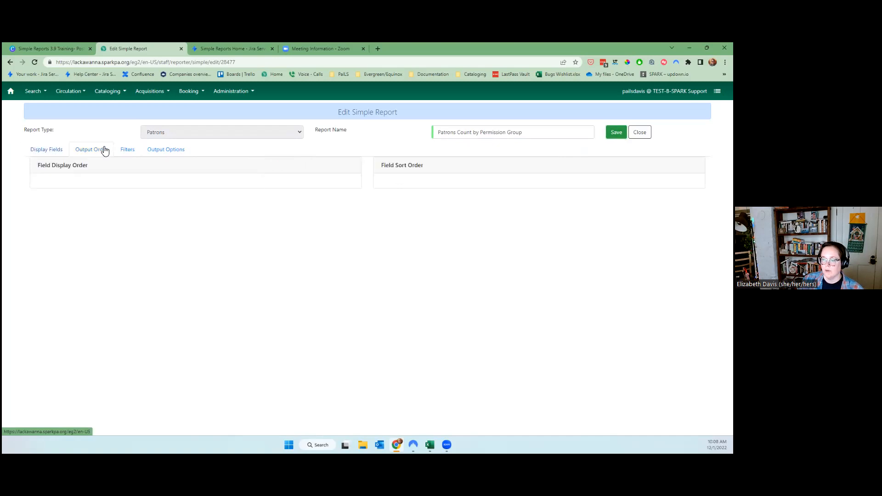
left_click(131, 154)
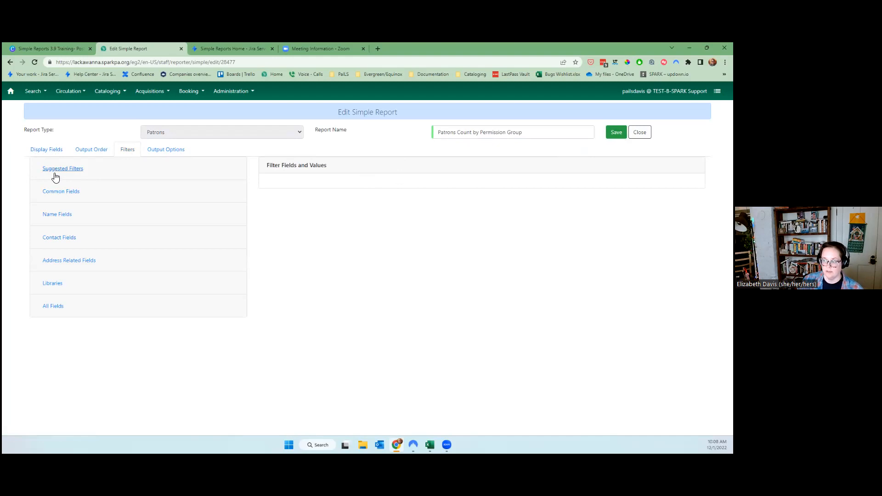
left_click(160, 154)
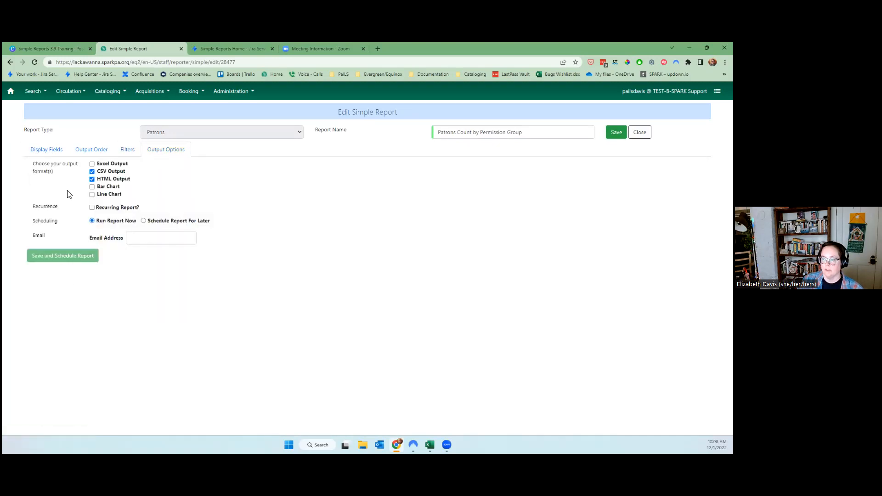
left_click(42, 152)
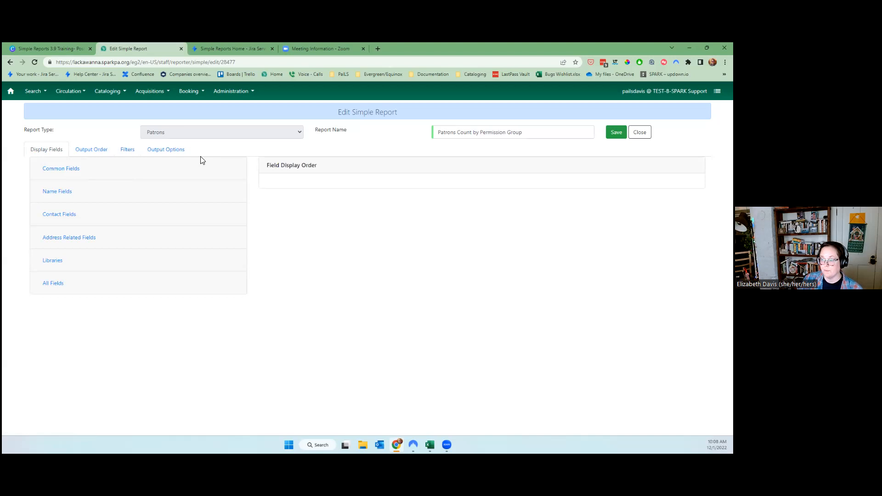
left_click(78, 177)
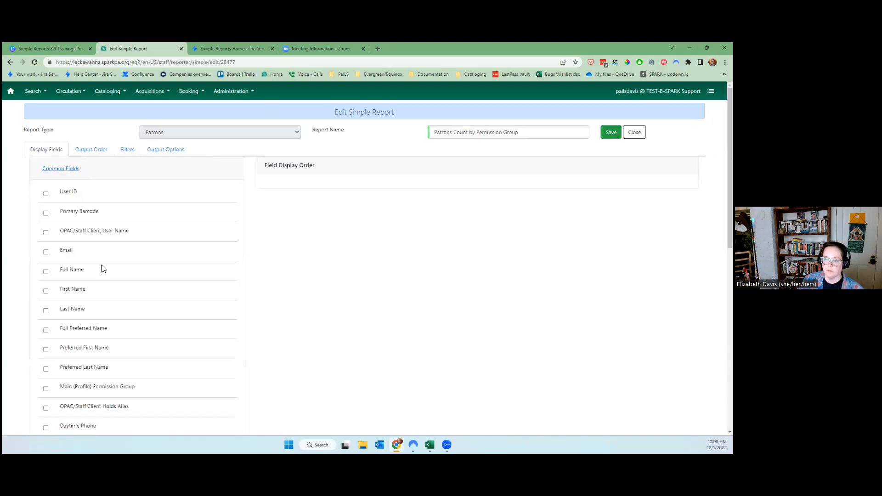
Browse the Common, Name and Contact patron field categories.
scroll(101, 265, "down", 3)
scroll(102, 268, "down", 5)
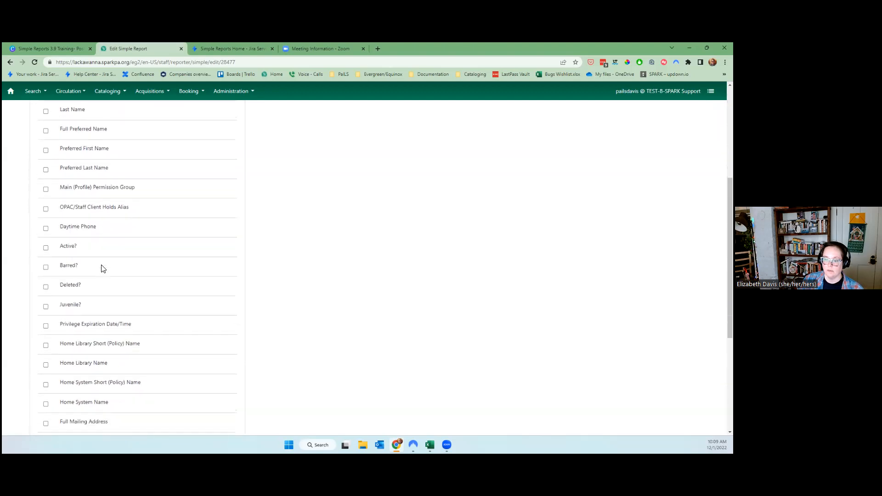
scroll(102, 265, "up", 10)
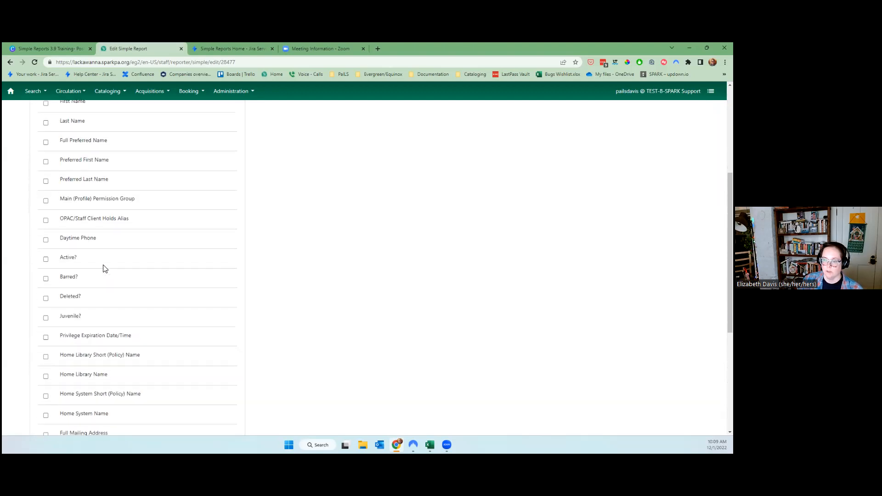
left_click(55, 169)
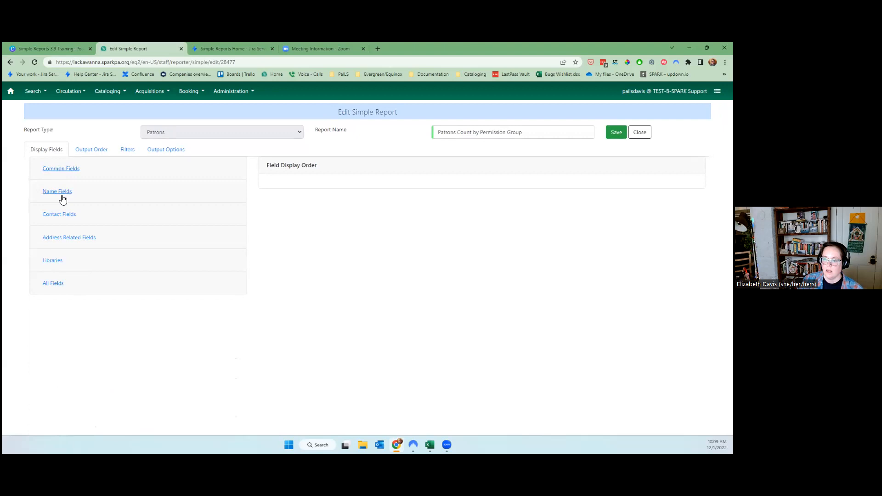
left_click(63, 198)
scroll(138, 283, "down", 2)
scroll(136, 281, "up", 1)
left_click(59, 153)
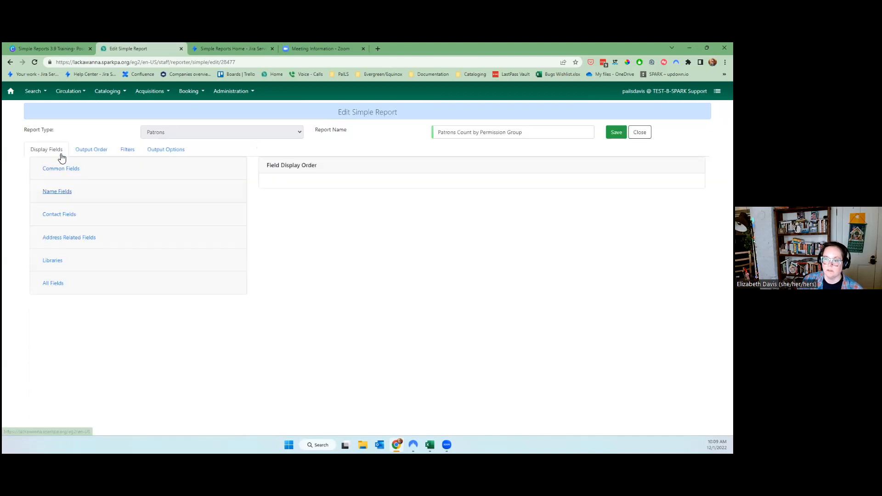
left_click(72, 222)
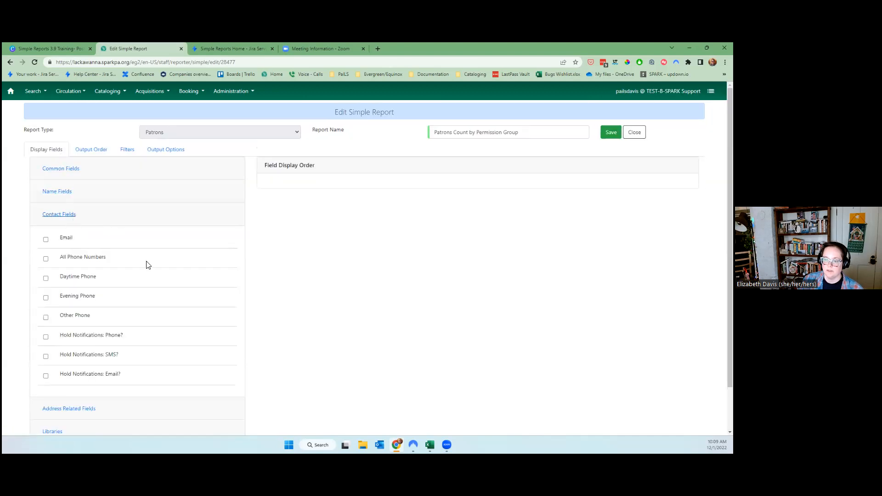
left_click(71, 217)
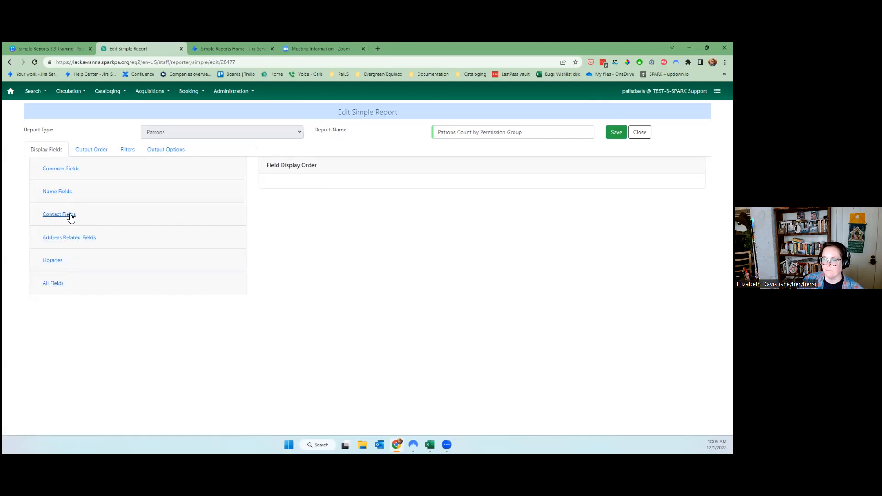
Browse the Address Related and Libraries patron field categories.
left_click(73, 243)
scroll(77, 247, "down", 4)
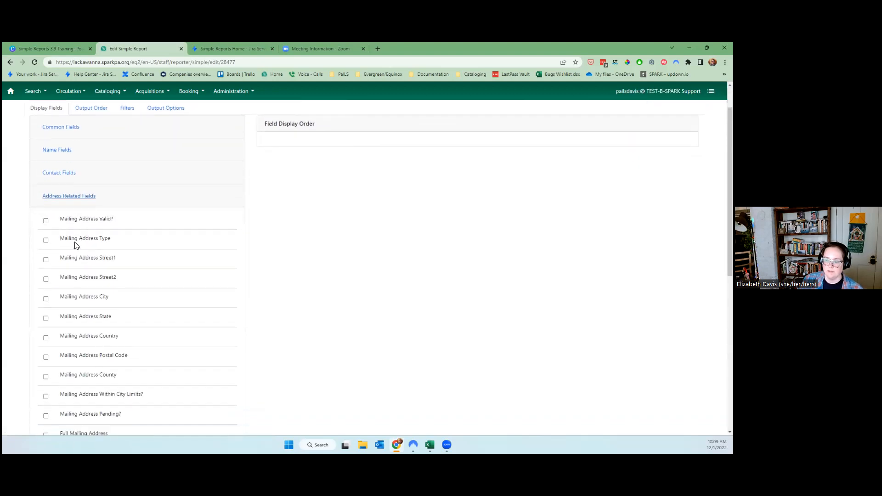
scroll(114, 247, "up", 1)
scroll(119, 400, "down", 3)
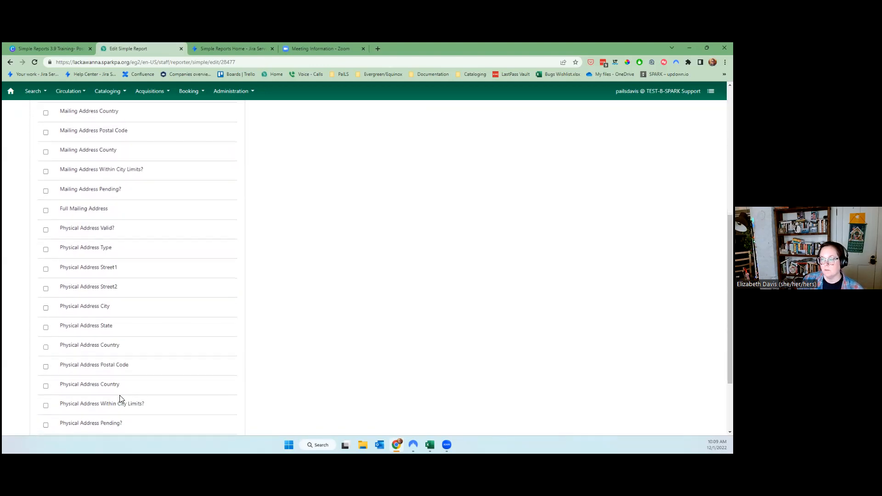
scroll(122, 398, "down", 2)
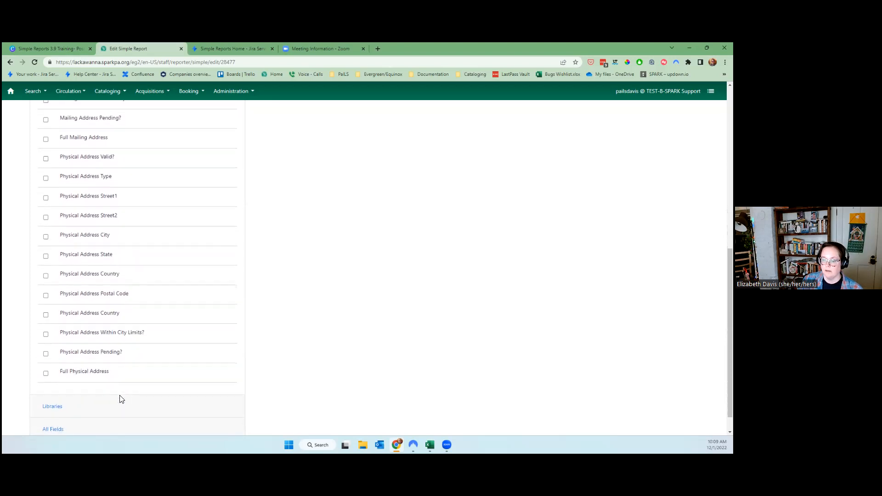
scroll(144, 374, "up", 6)
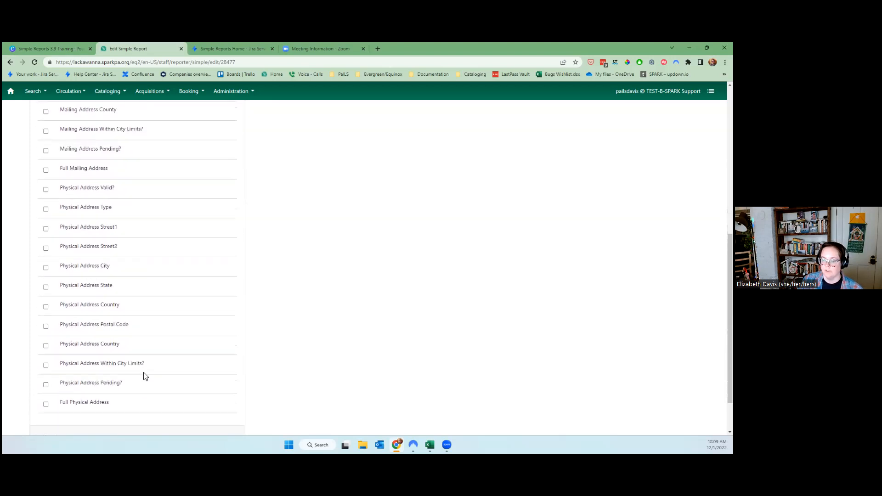
scroll(144, 375, "up", 3)
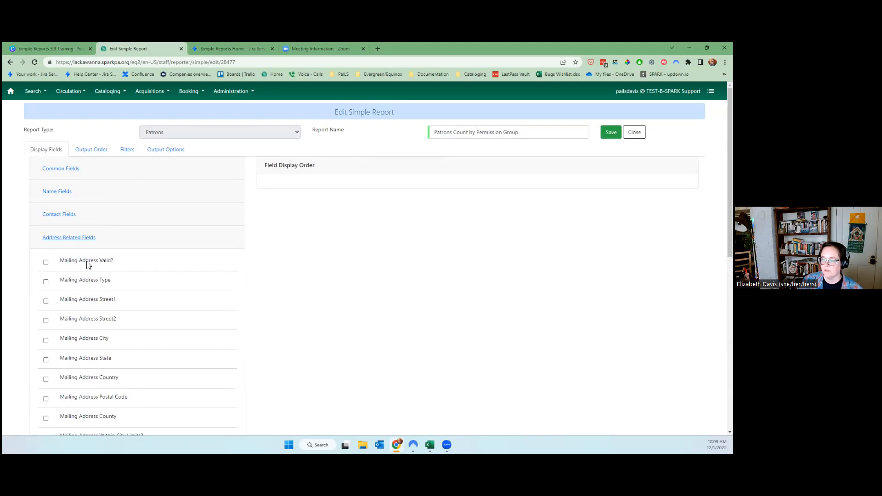
left_click(67, 239)
left_click(55, 260)
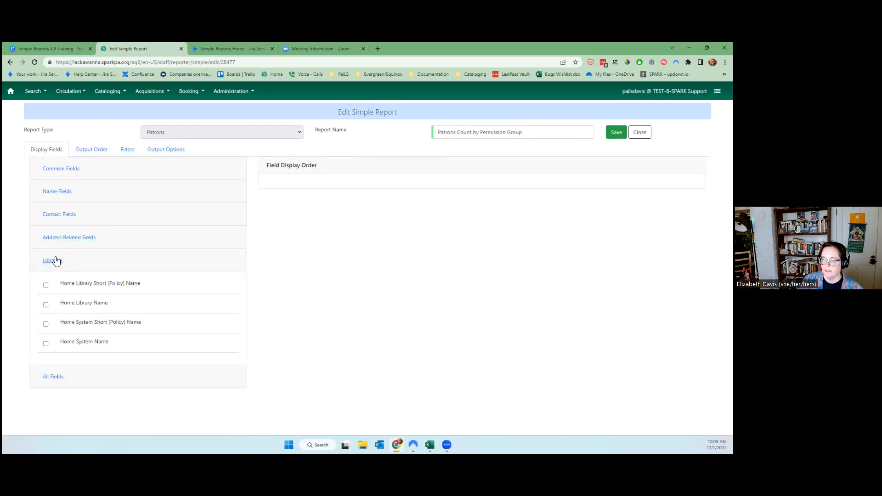
left_click(48, 263)
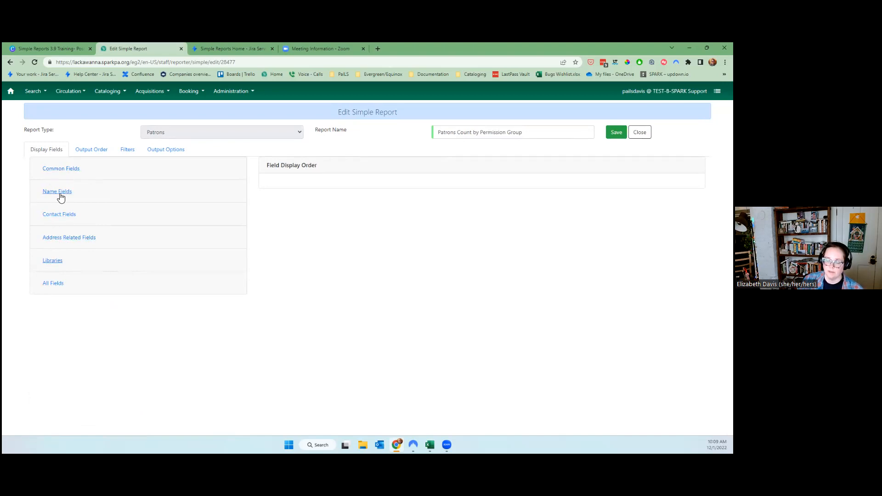
Survey All Fields, then add User ID from Common Fields as a counted display field.
left_click(63, 284)
scroll(161, 312, "down", 8)
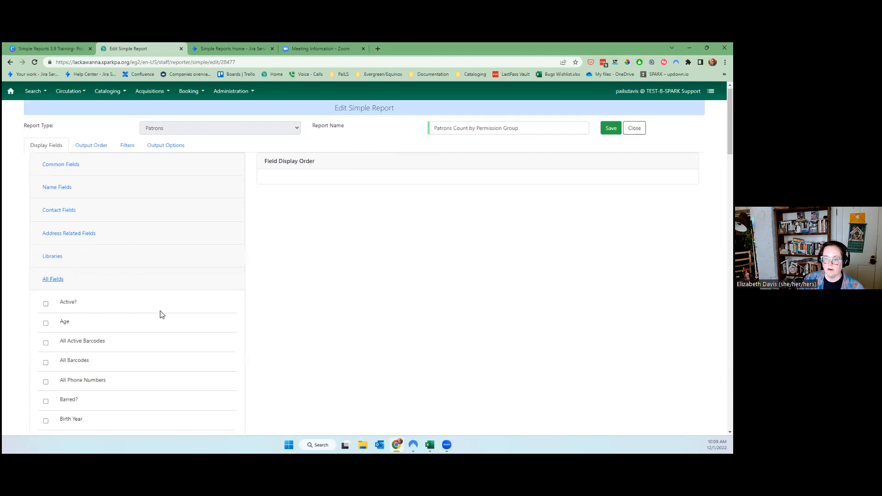
scroll(161, 314, "up", 7)
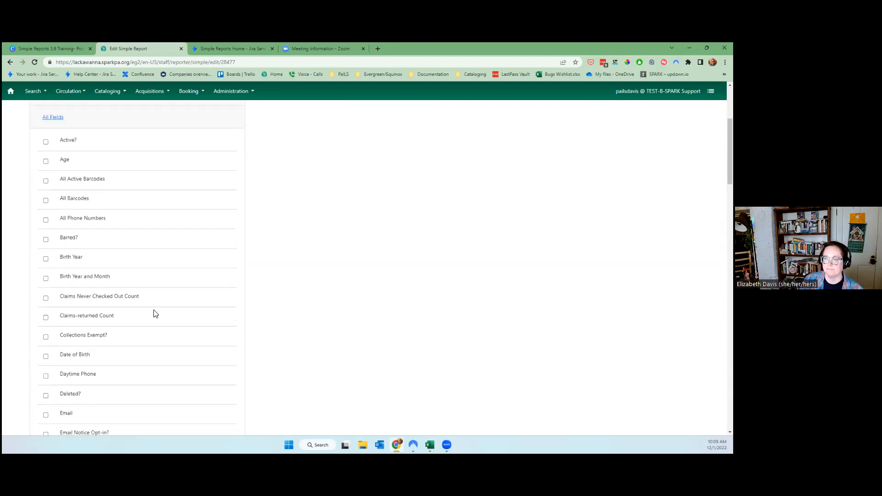
scroll(154, 314, "up", 2)
left_click(53, 207)
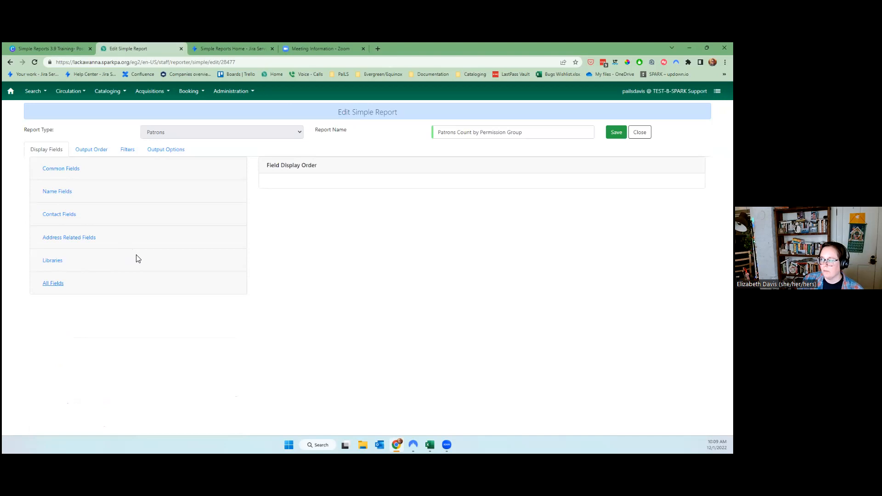
left_click(60, 169)
left_click(75, 194)
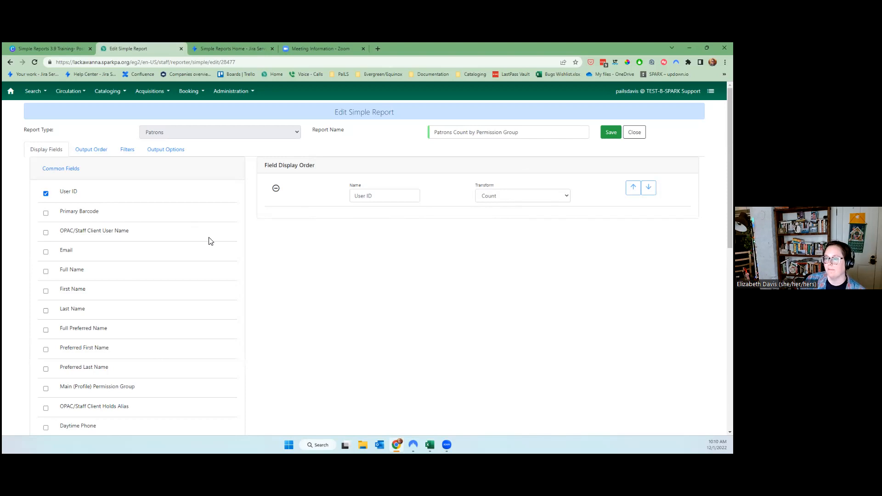
Add Main (Profile) Permission Group as a raw-data display field.
scroll(123, 324, "down", 2)
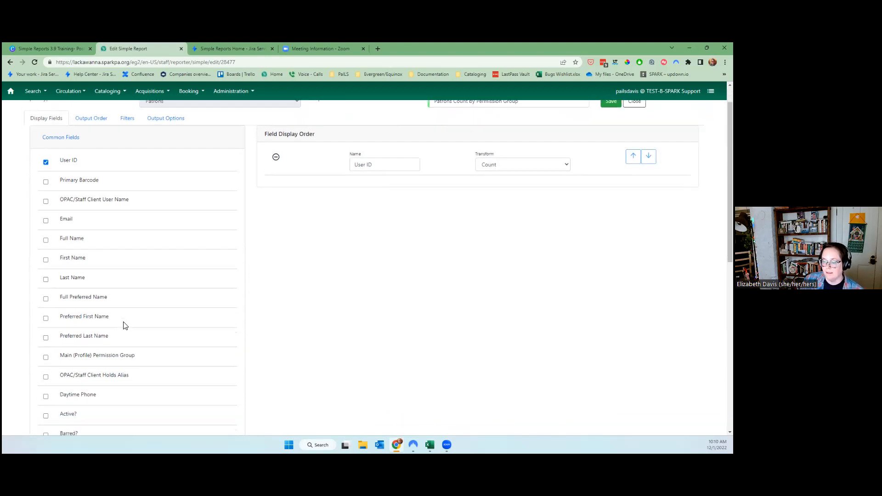
left_click(97, 313)
scroll(367, 312, "up", 1)
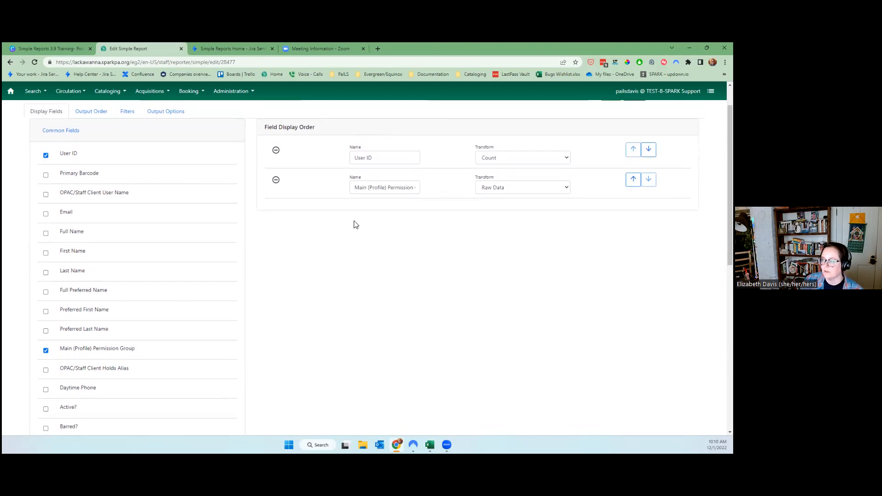
scroll(74, 393, "down", 1)
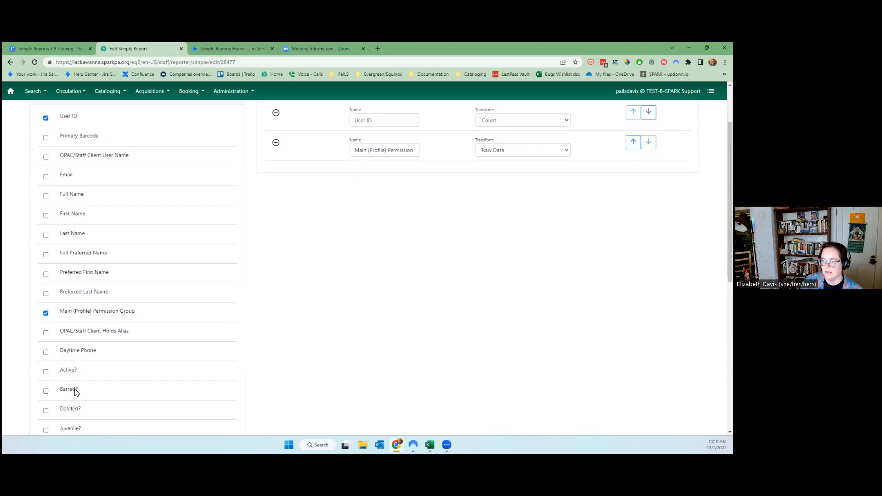
scroll(78, 393, "down", 2)
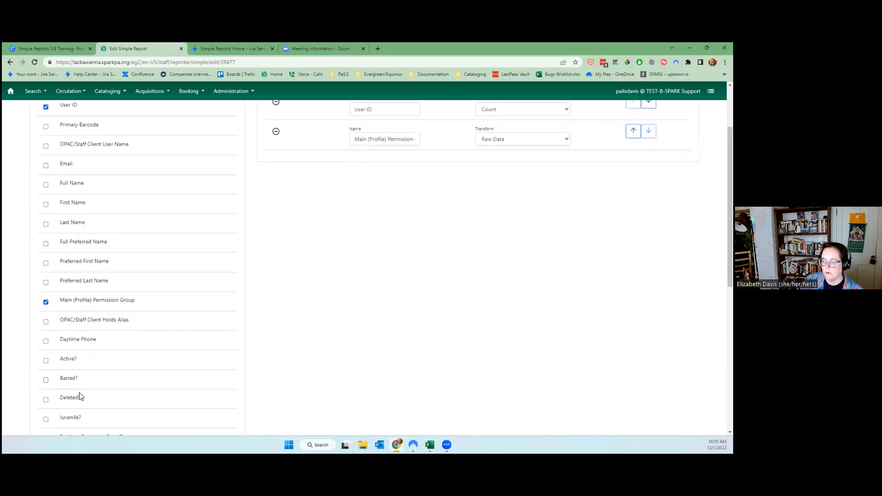
scroll(83, 398, "down", 3)
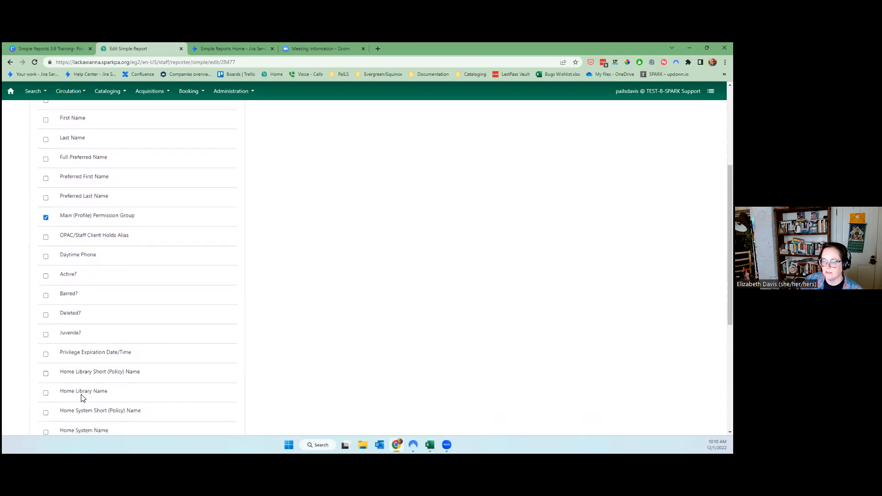
scroll(97, 335, "down", 1)
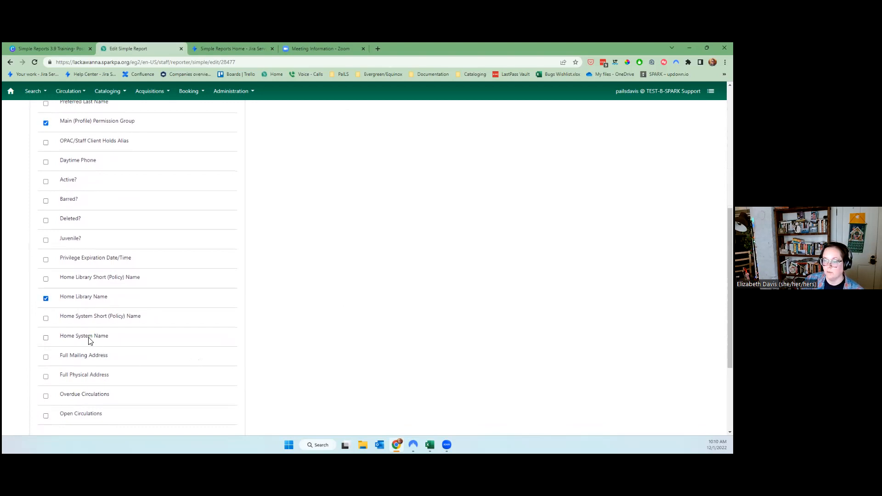
scroll(123, 356, "down", 2)
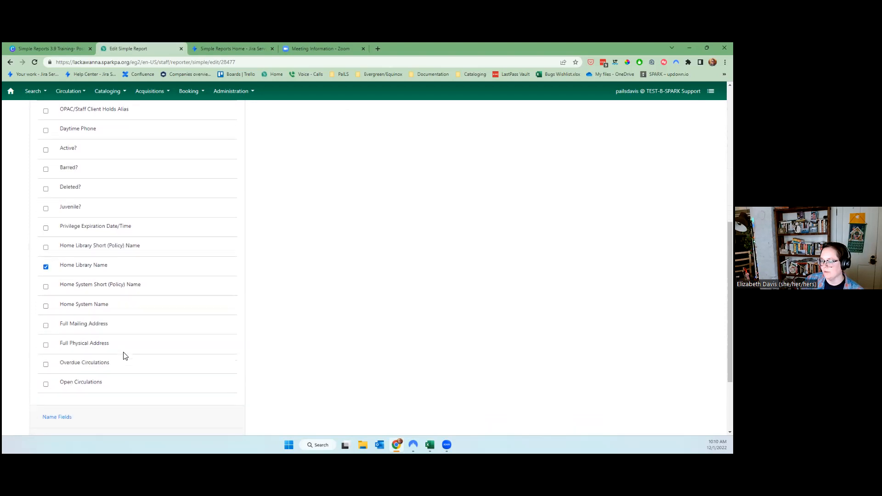
scroll(185, 356, "up", 7)
scroll(491, 320, "up", 2)
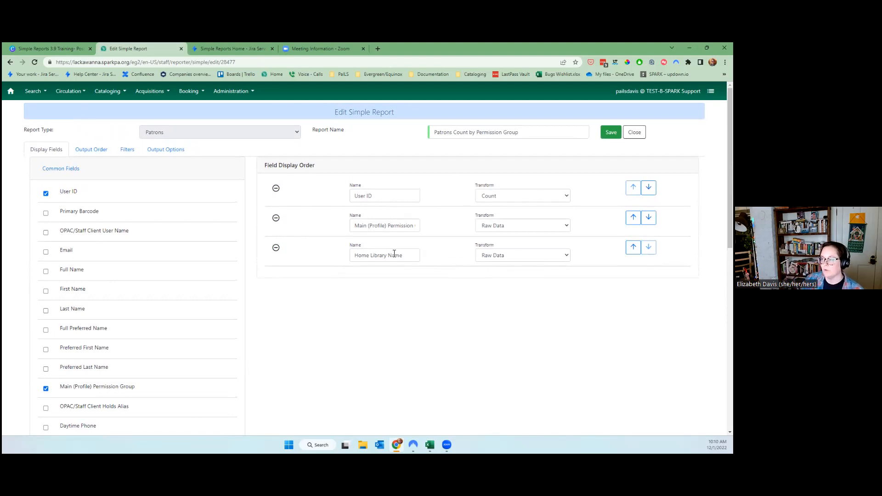
Move User ID down two places to the last display column.
left_click(648, 187)
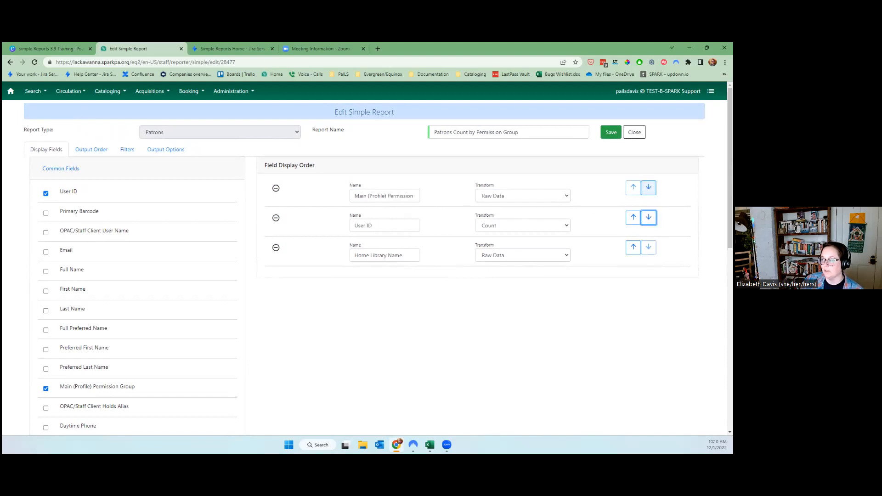
left_click(648, 217)
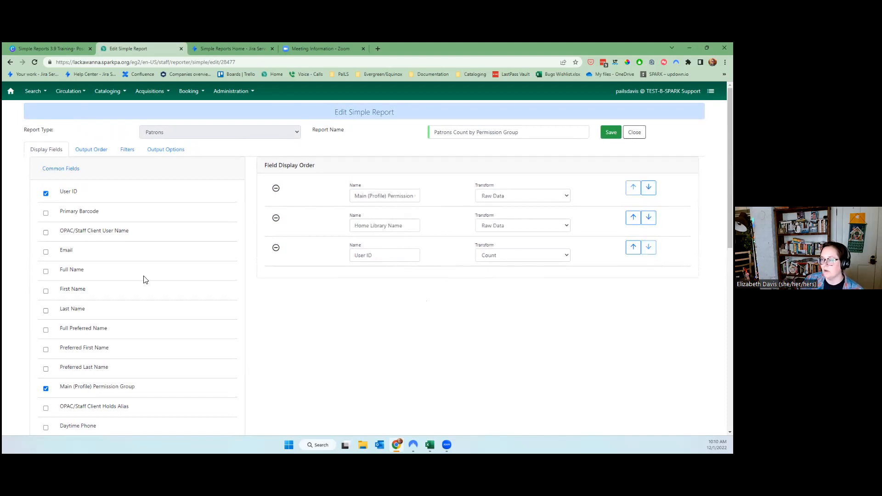
left_click(76, 154)
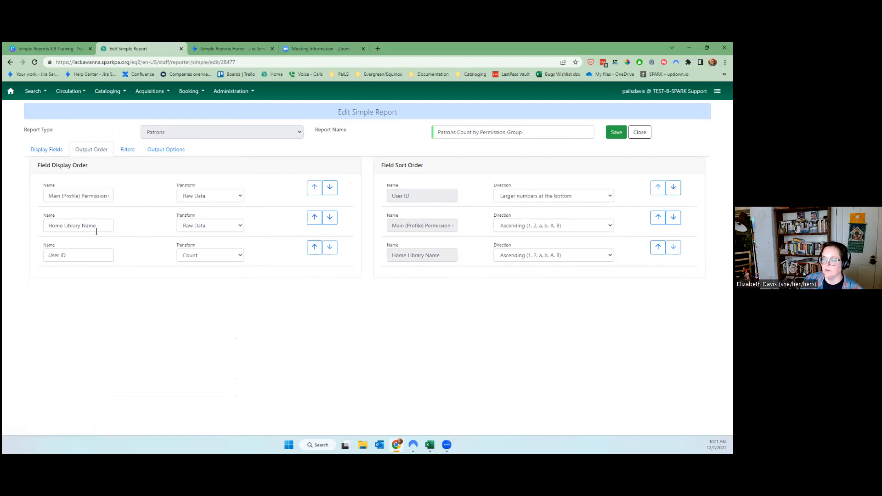
Move Home Library Name to first in the output order and sort it Descending.
left_click(315, 217)
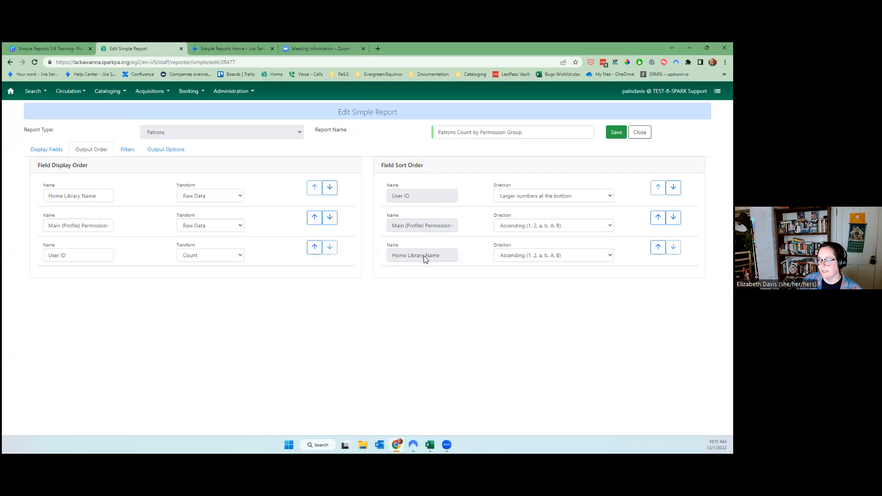
left_click(508, 256)
left_click(511, 272)
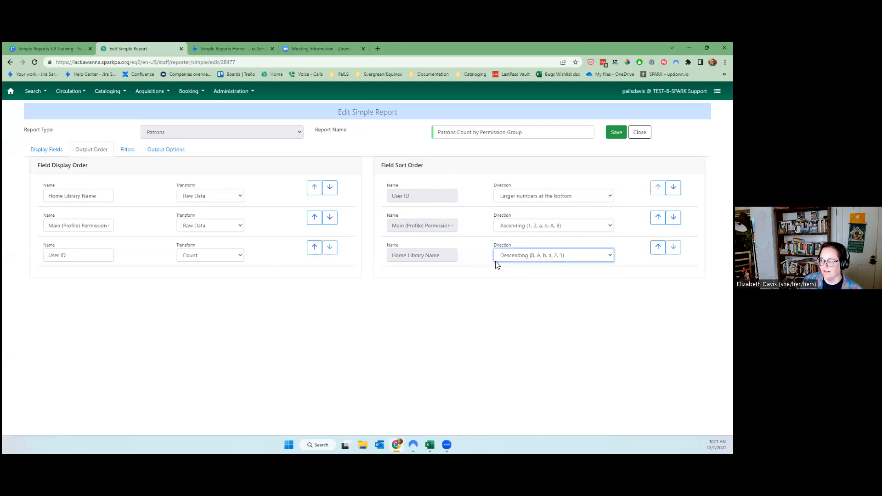
Keep User ID sorted with larger numbers at the bottom.
left_click(558, 198)
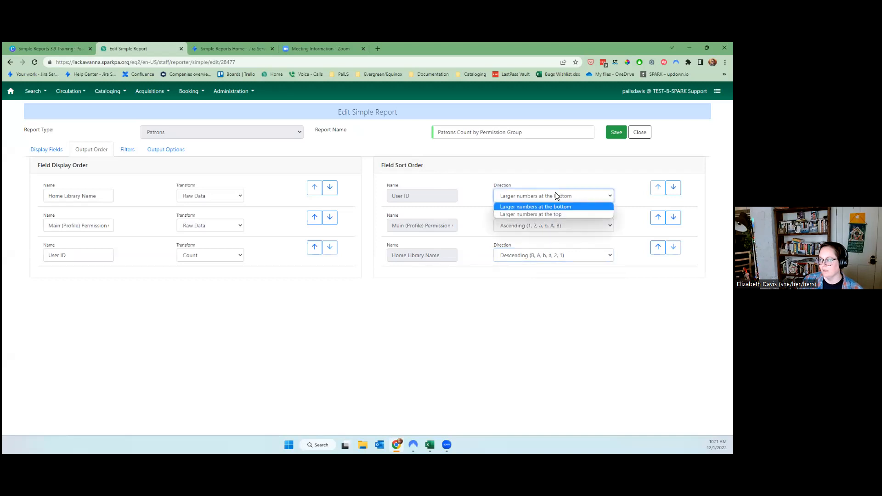
left_click(558, 213)
left_click(561, 199)
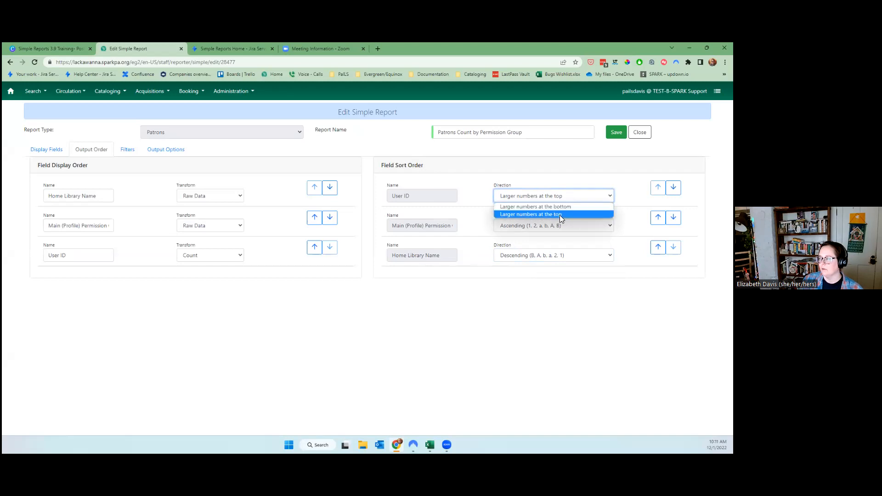
left_click(558, 207)
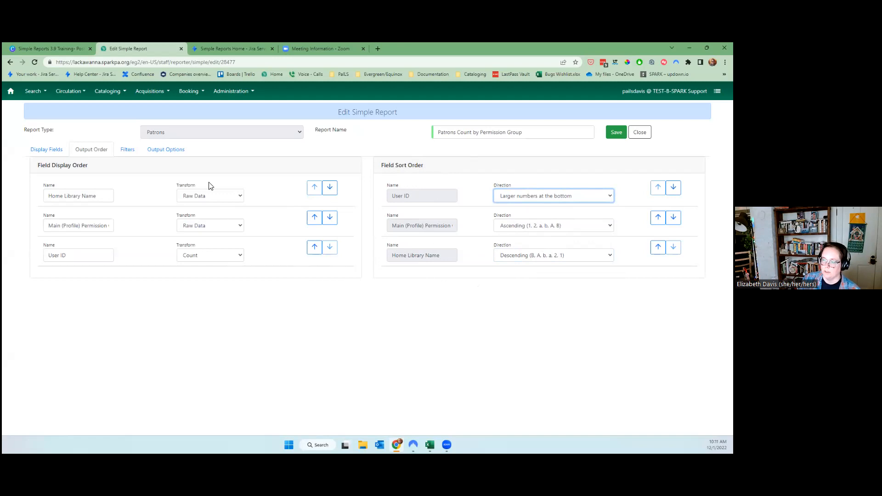
left_click(128, 150)
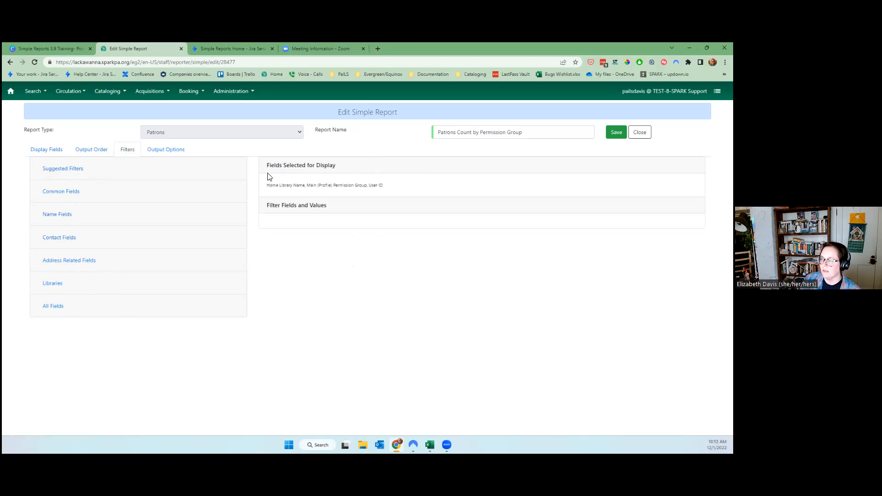
Add a suggested Deleted? filter set to False.
left_click_drag(268, 189, 387, 186)
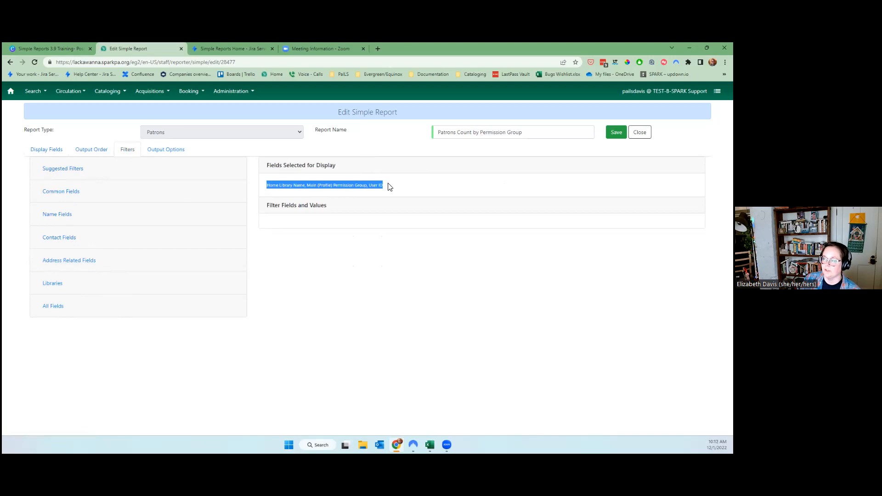
left_click(388, 186)
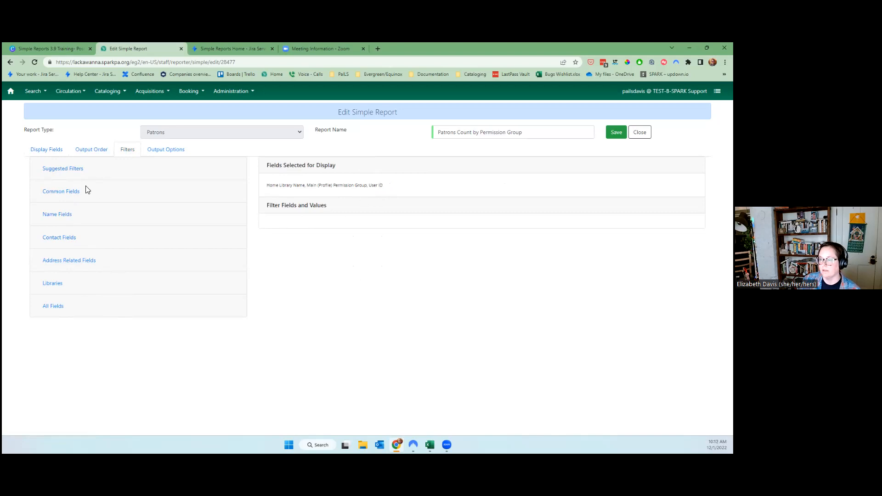
left_click(72, 169)
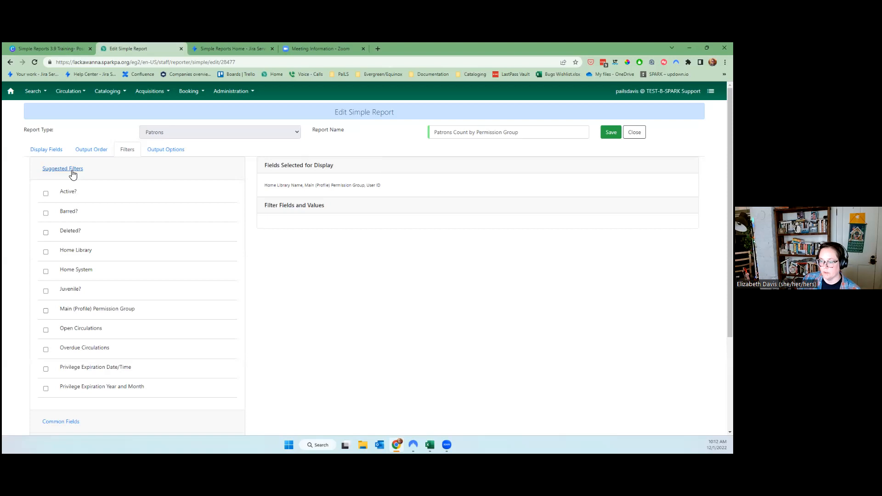
left_click(67, 233)
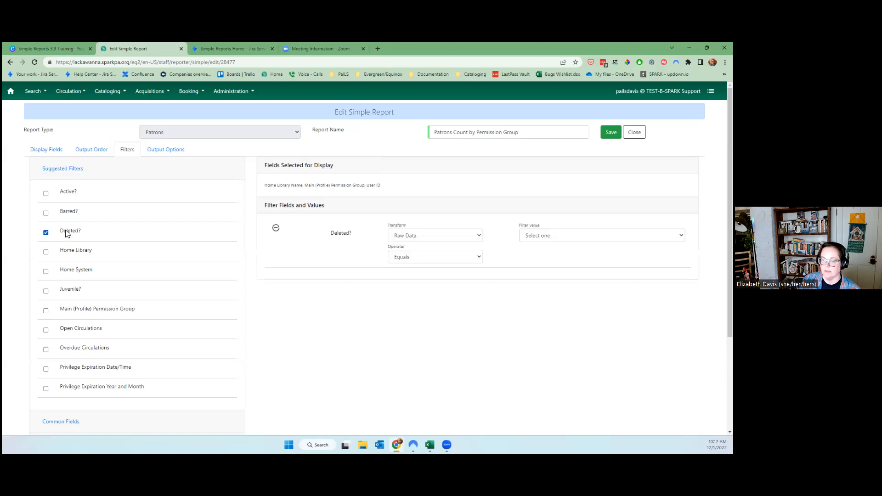
left_click(544, 235)
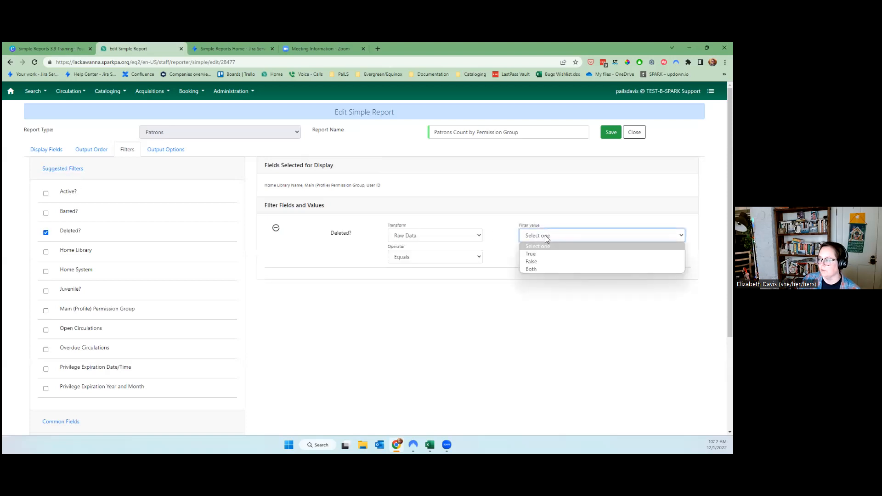
left_click(555, 264)
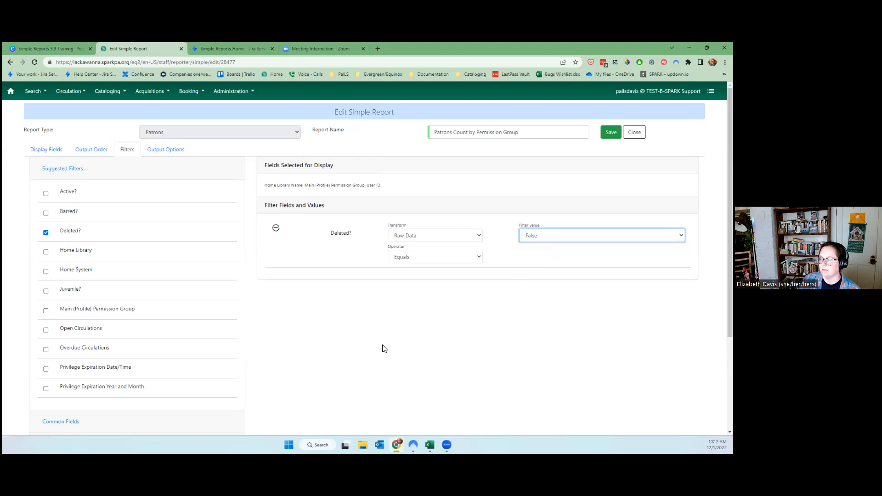
left_click(252, 159)
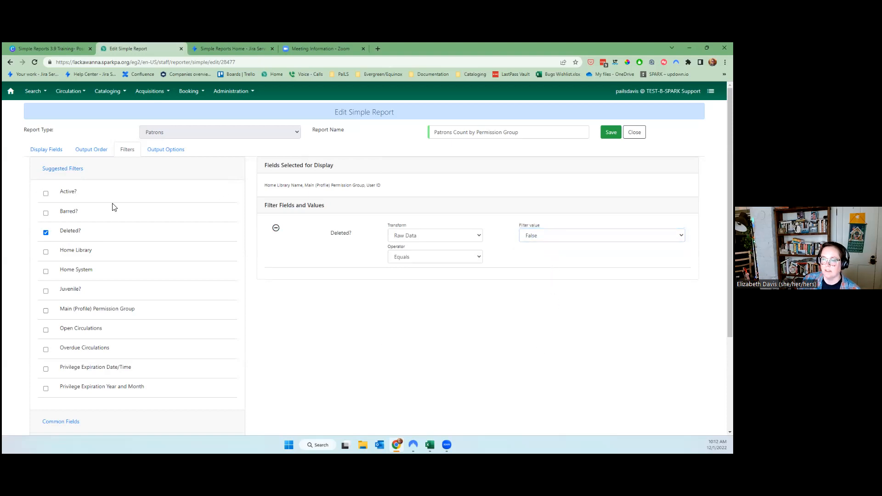
Add an Active? filter set to True, plus a Home Library filter.
left_click(65, 195)
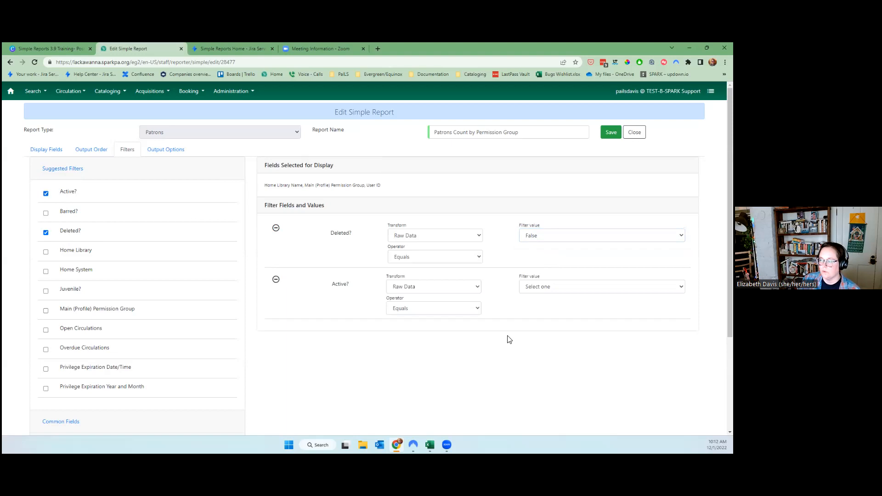
left_click(562, 287)
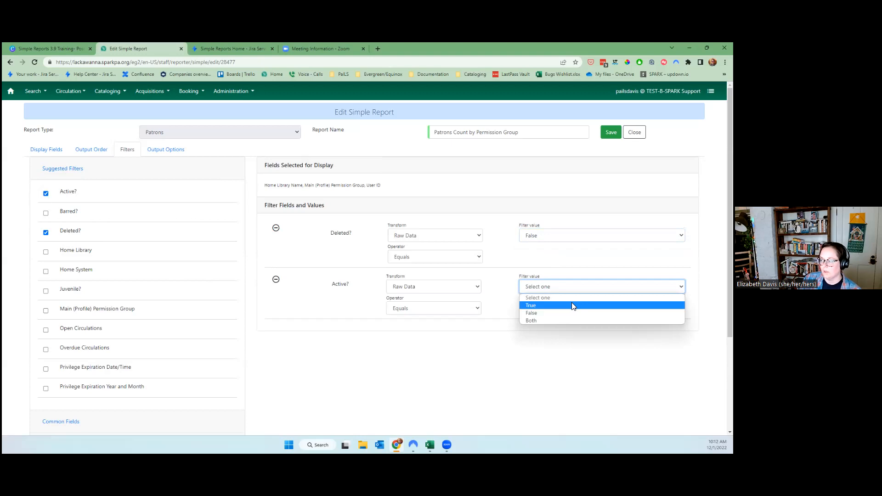
left_click(571, 304)
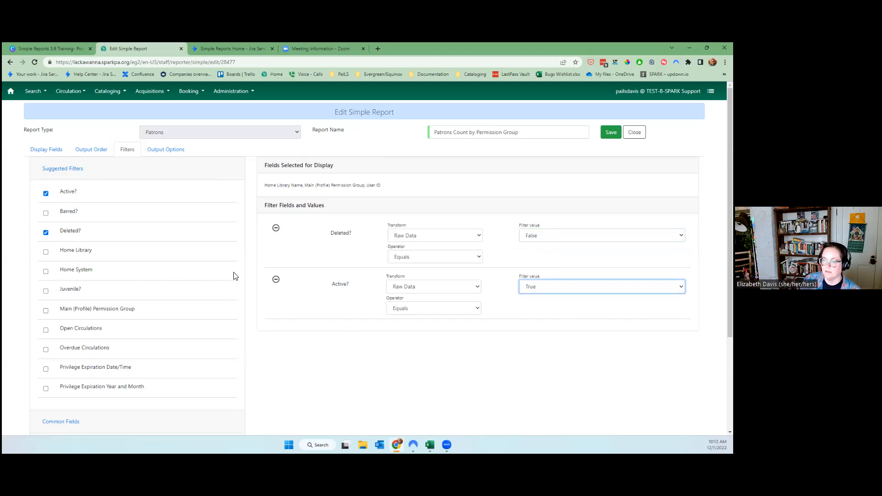
left_click(64, 256)
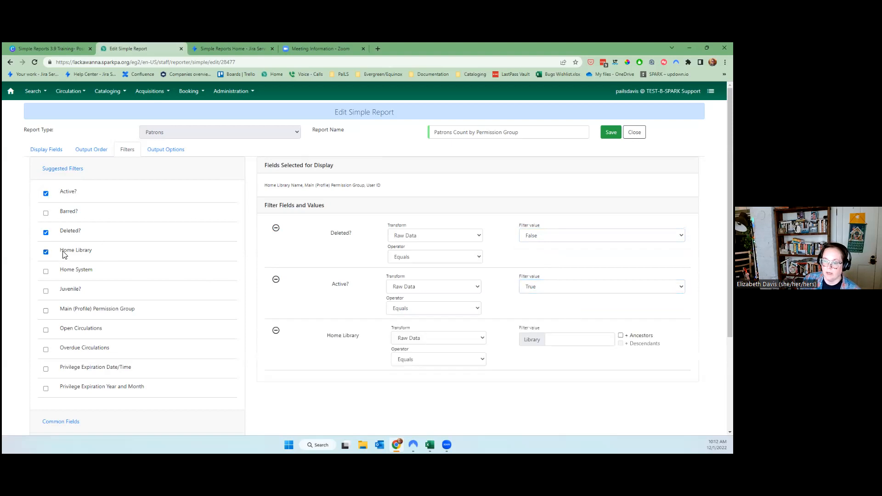
Set the Home Library and Main (Profile) Permission Group filters to In List, and add a Privilege Expiration Date/Time filter.
left_click(428, 362)
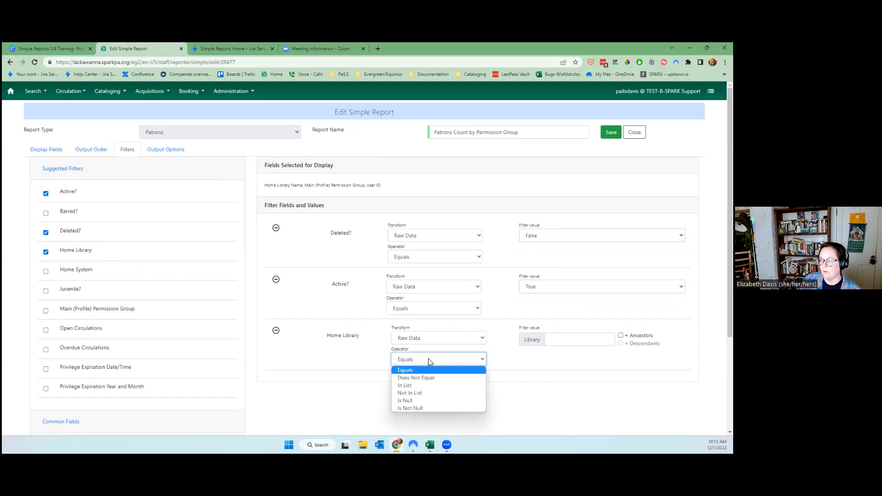
left_click(448, 385)
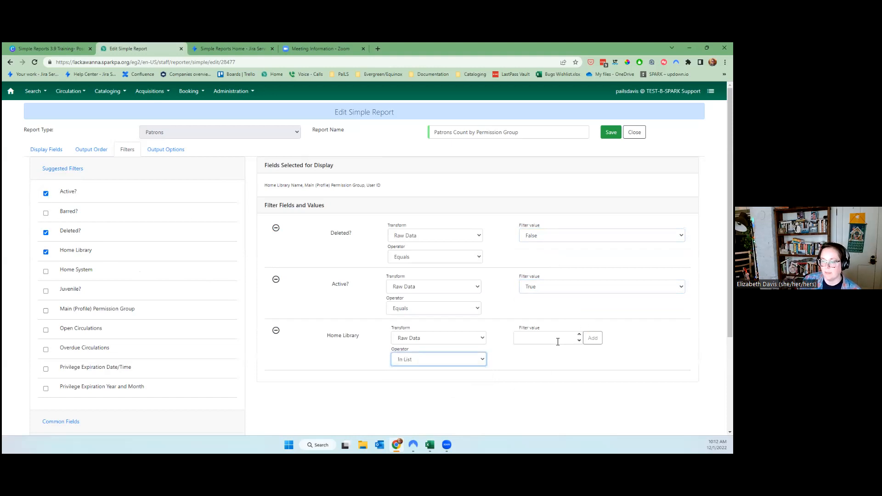
left_click(119, 311)
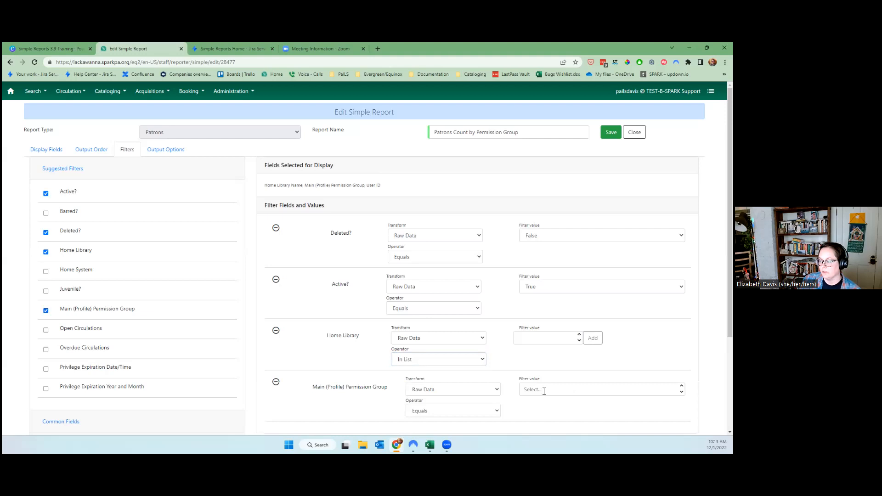
scroll(513, 411, "down", 1)
scroll(513, 409, "down", 1)
left_click(437, 298)
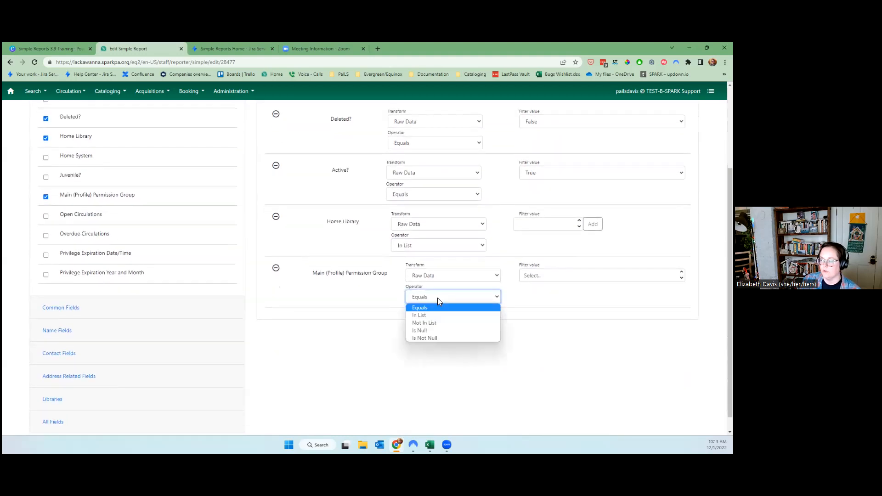
left_click(447, 316)
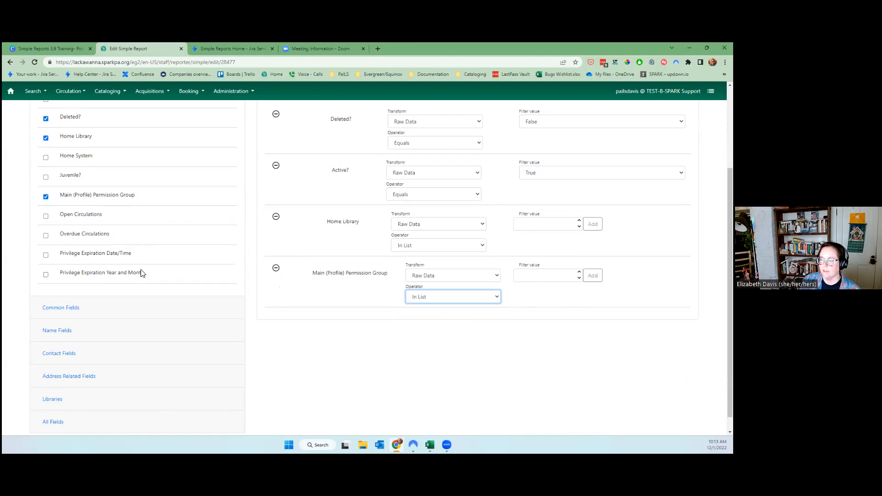
left_click(128, 258)
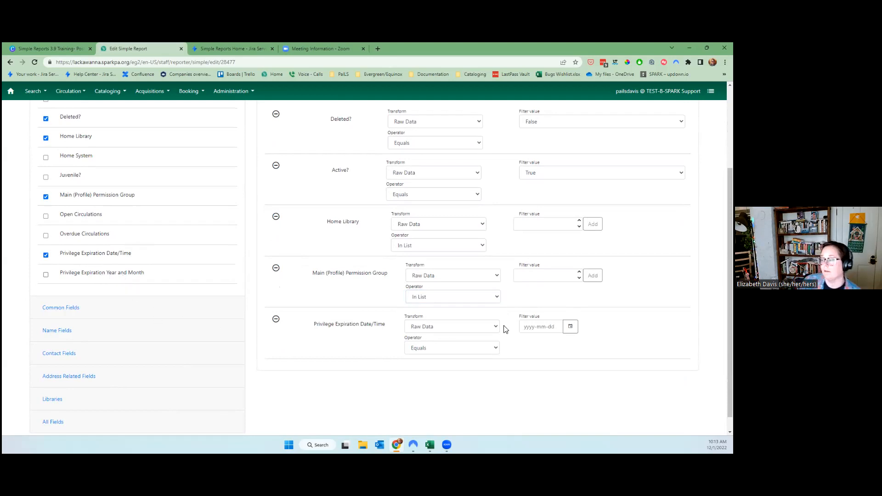
left_click(452, 326)
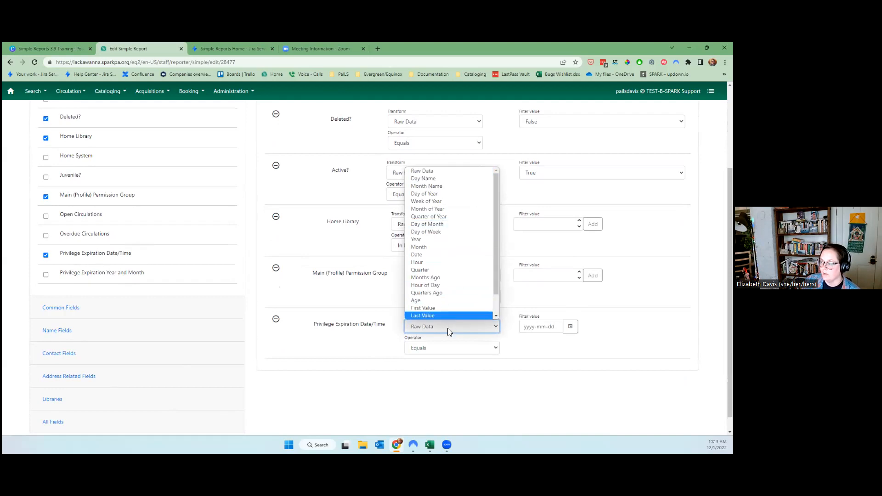
Set the Privilege Expiration Date/Time filter to Date transform, On or After, value 2022-12-01.
left_click(448, 328)
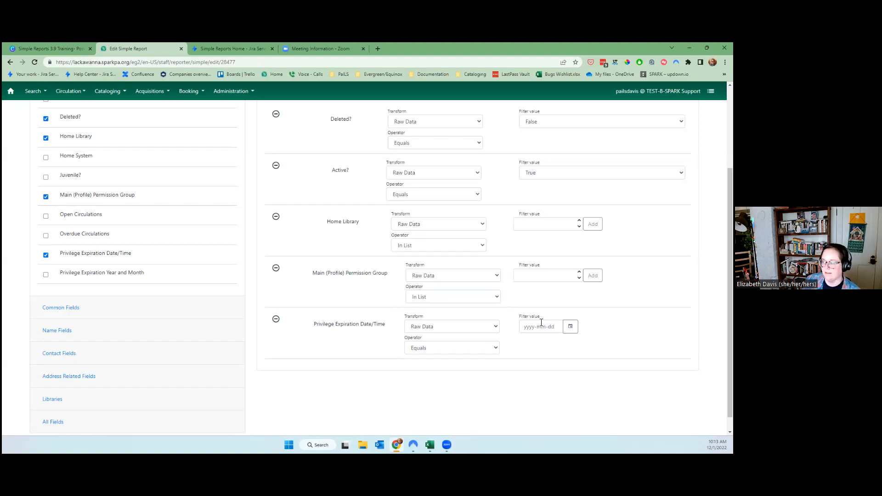
left_click(441, 324)
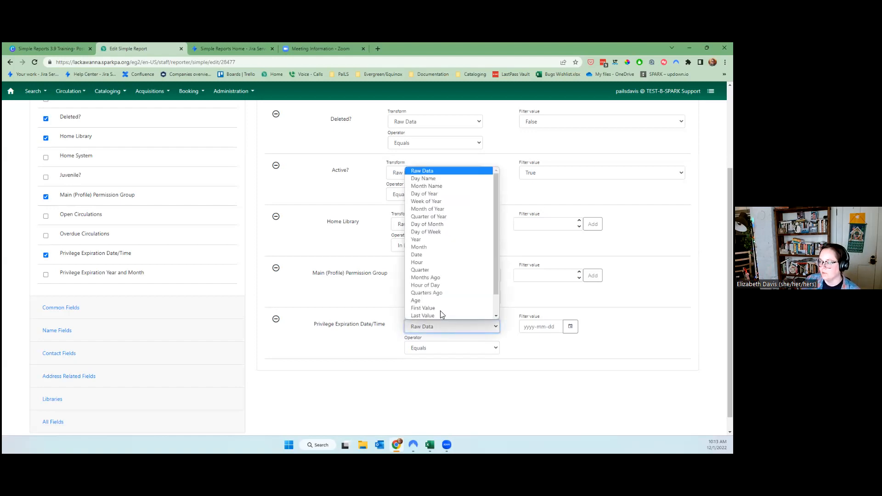
left_click(432, 254)
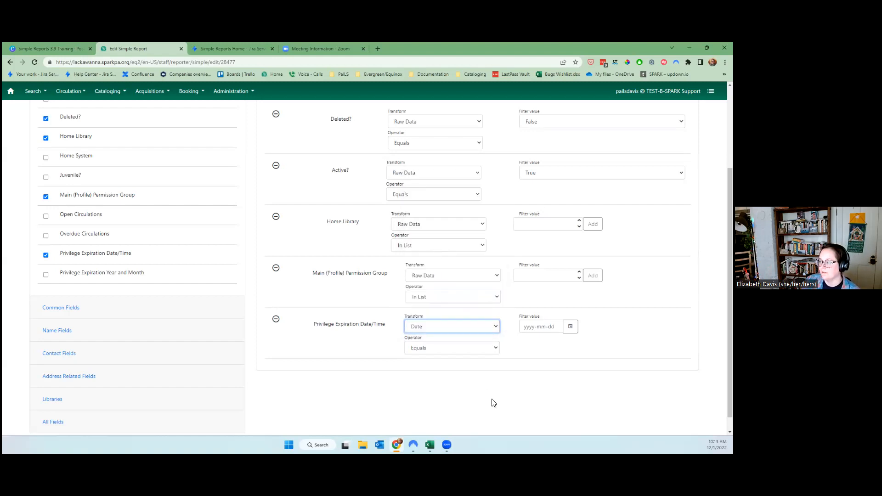
left_click(439, 349)
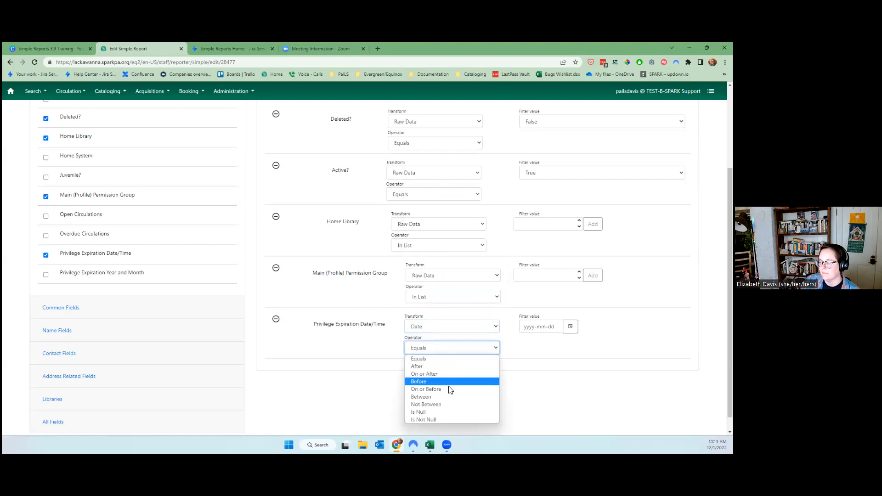
left_click(438, 374)
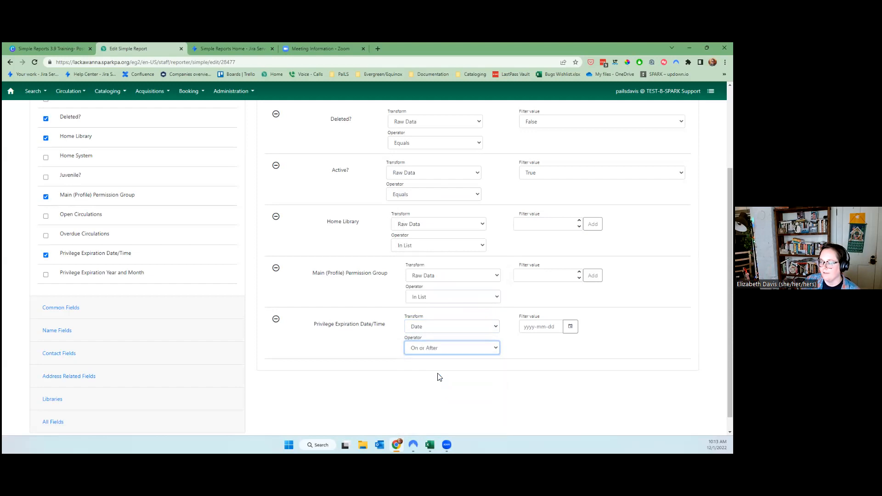
left_click(531, 331)
left_click(575, 328)
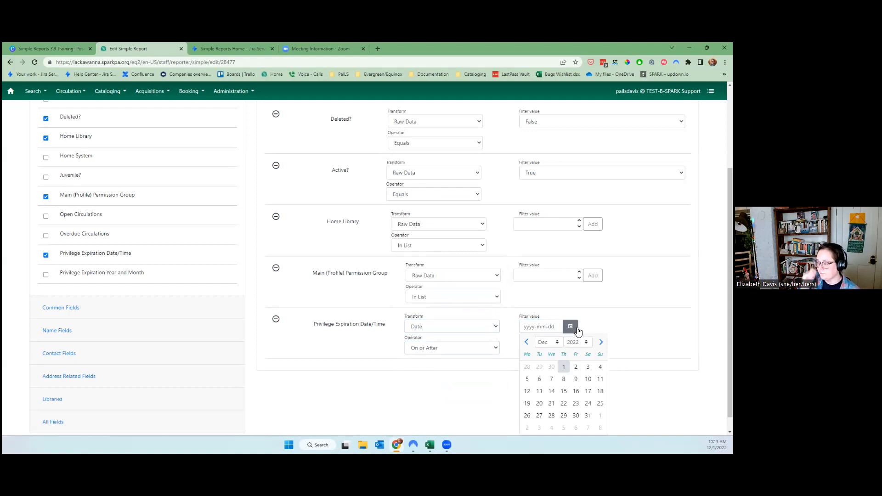
left_click(563, 366)
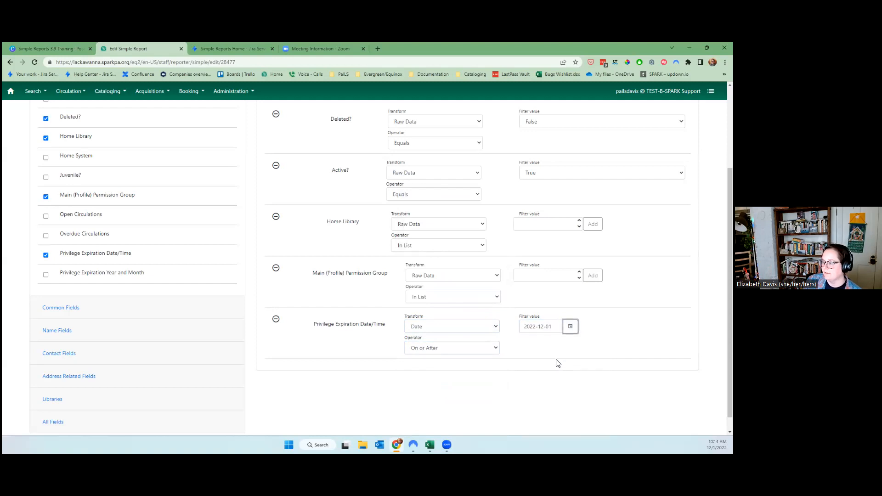
Add Adult and Adult 3 year to the Main (Profile) Permission Group filter values.
left_click(572, 276)
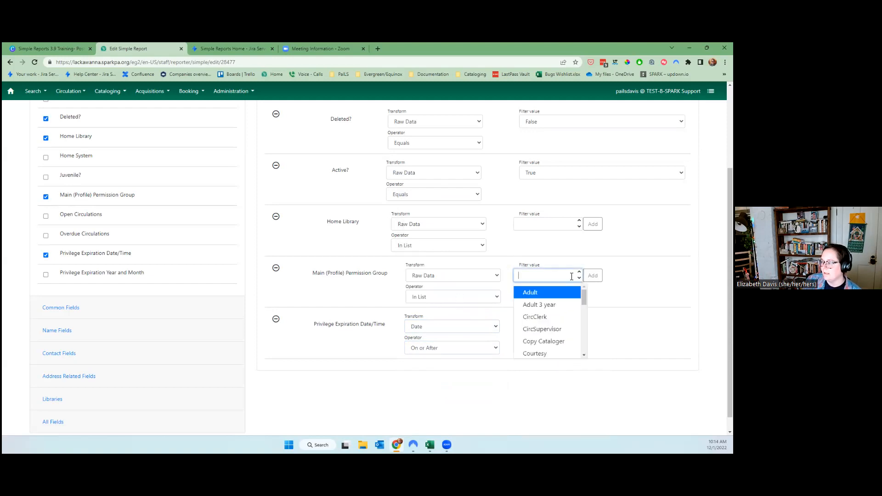
left_click(542, 293)
left_click(592, 275)
left_click(549, 275)
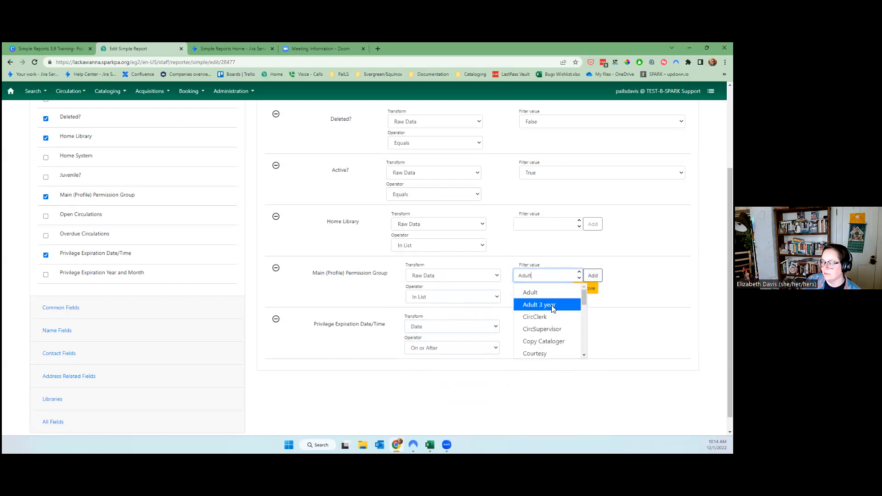
left_click(551, 305)
left_click(593, 276)
Add Extended and Courtesy to the permission group list, then select Courtesy 3 year.
left_click(561, 278)
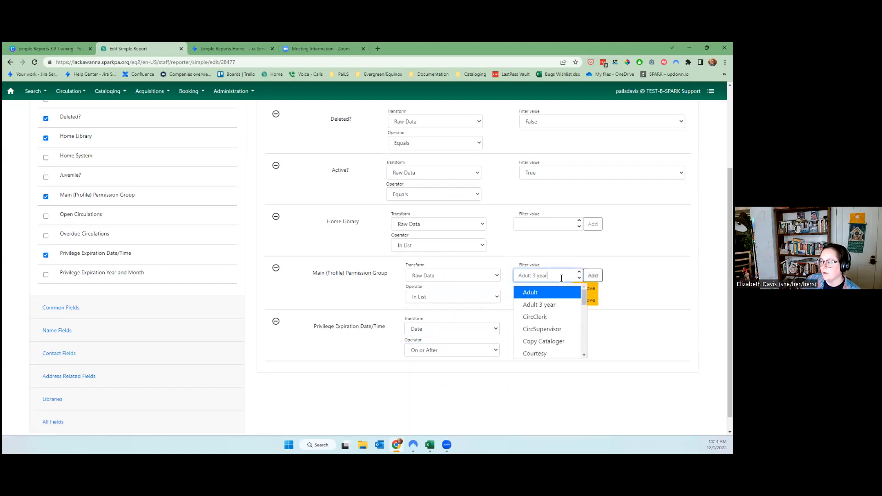
scroll(561, 329, "down", 1)
scroll(564, 330, "down", 1)
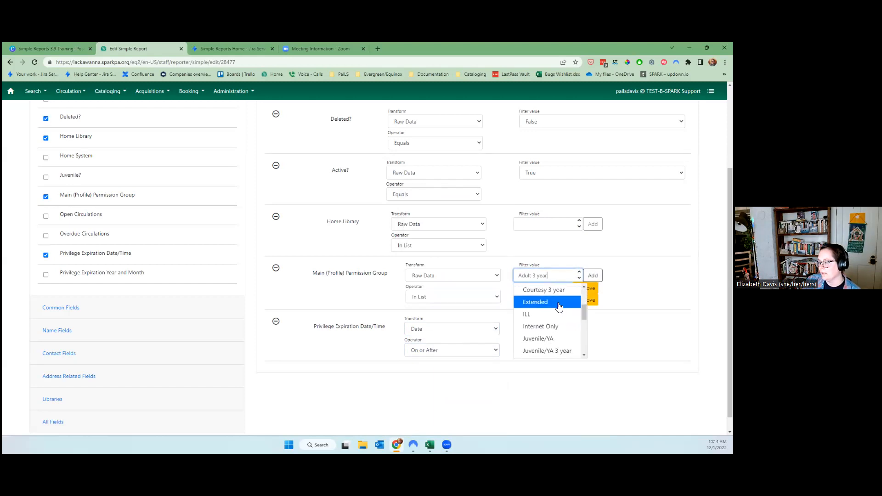
left_click(559, 303)
left_click(593, 275)
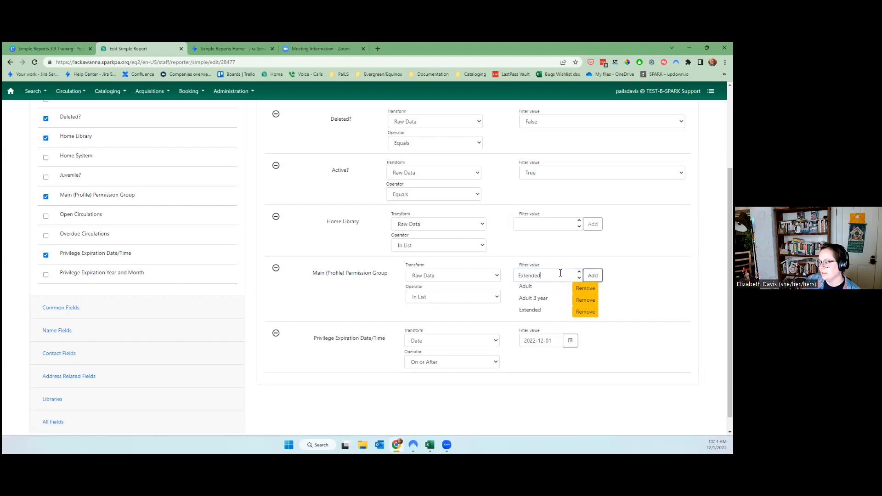
left_click(573, 278)
scroll(558, 333, "down", 1)
left_click(554, 327)
left_click(592, 275)
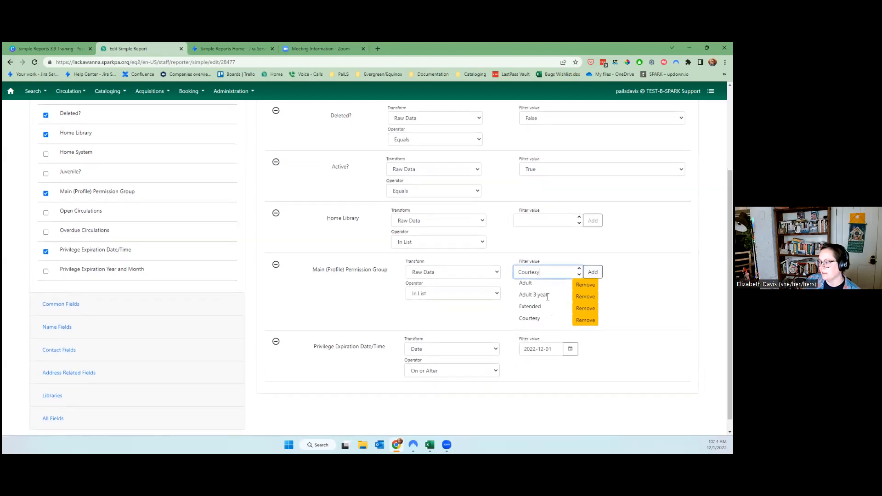
left_click(556, 275)
scroll(549, 333, "down", 1)
left_click(558, 332)
scroll(571, 310, "down", 1)
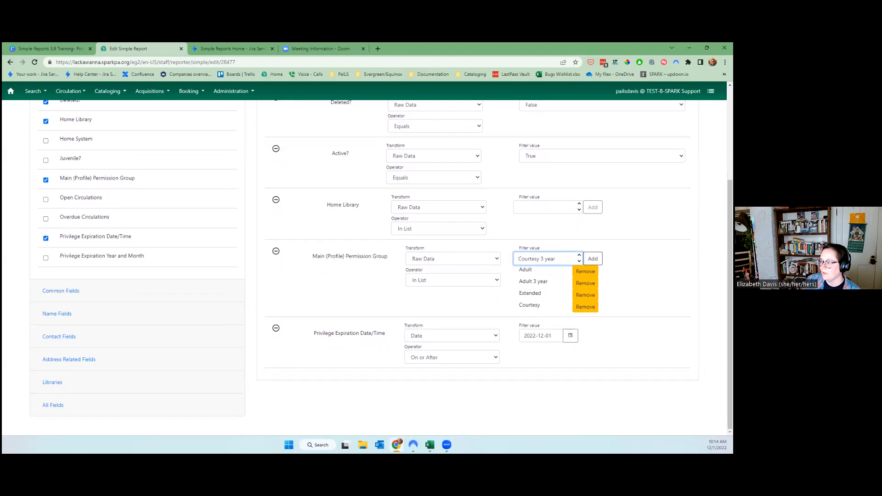
Pick LC_AB from the Home Library value list and add it to the filter.
left_click(532, 208)
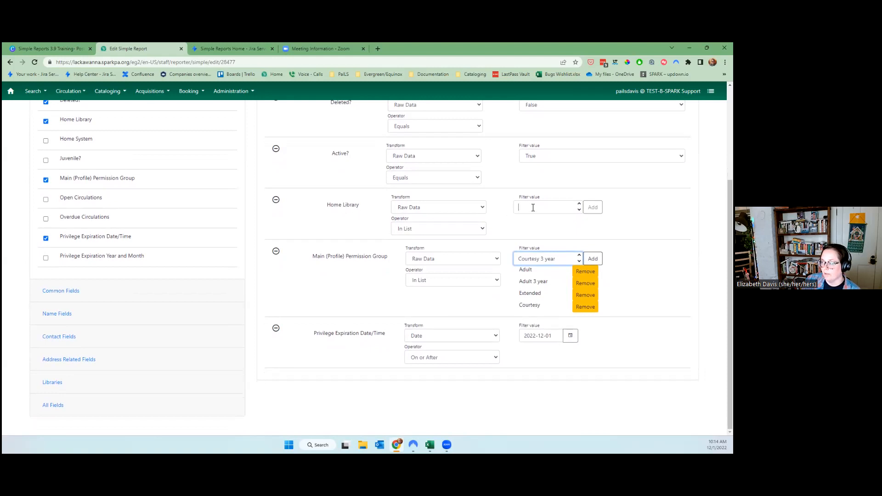
left_click_drag(574, 225, 575, 232)
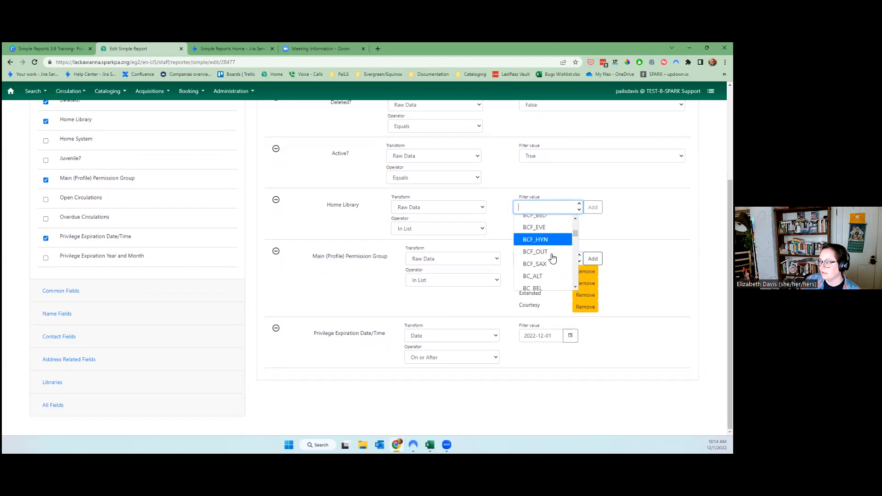
scroll(551, 257, "down", 5)
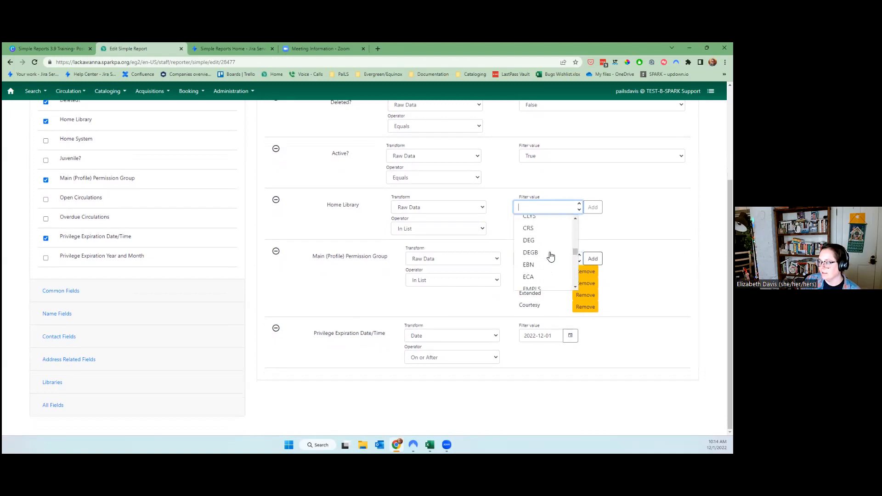
scroll(551, 255, "down", 5)
scroll(551, 256, "up", 2)
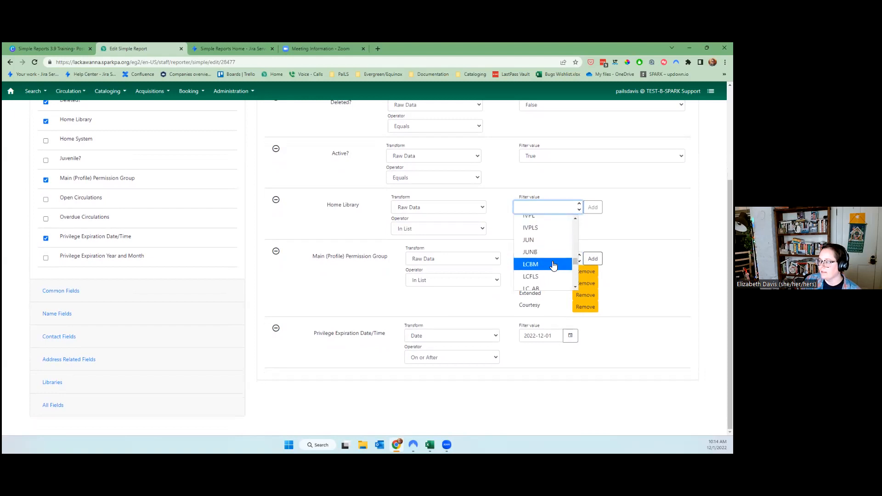
left_click(554, 288)
left_click(592, 207)
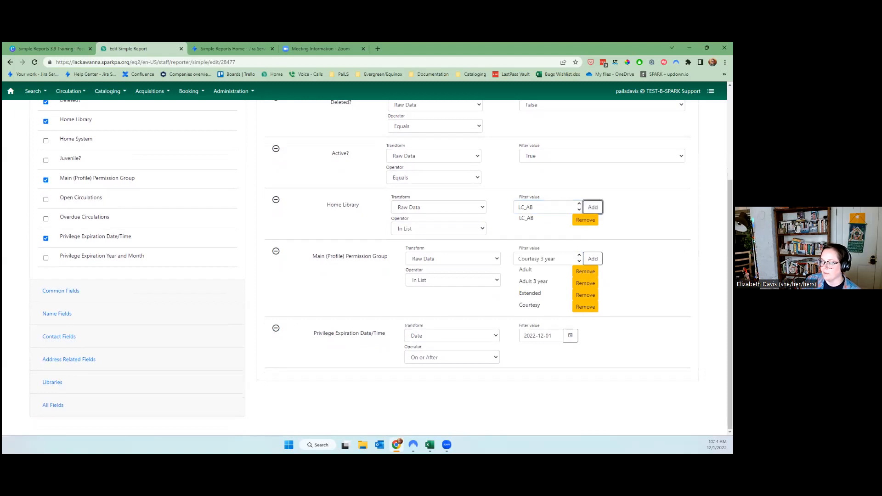
scroll(382, 265, "up", 3)
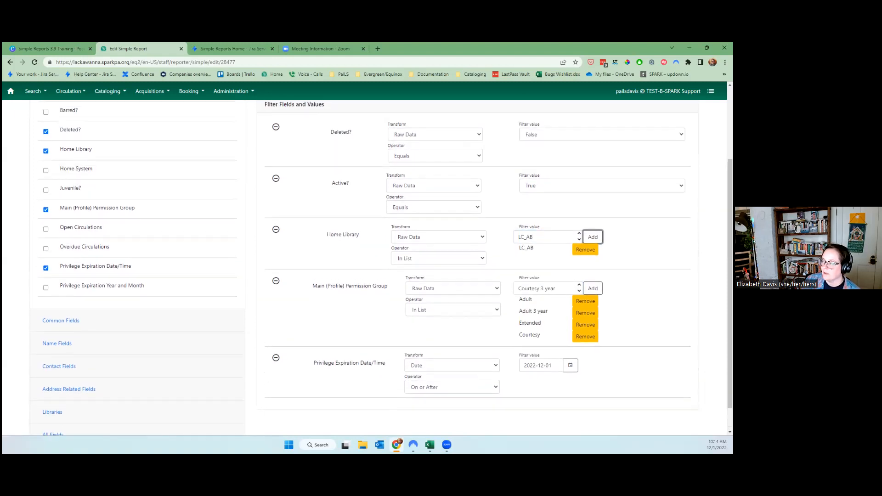
scroll(523, 199, "up", 3)
scroll(524, 198, "down", 2)
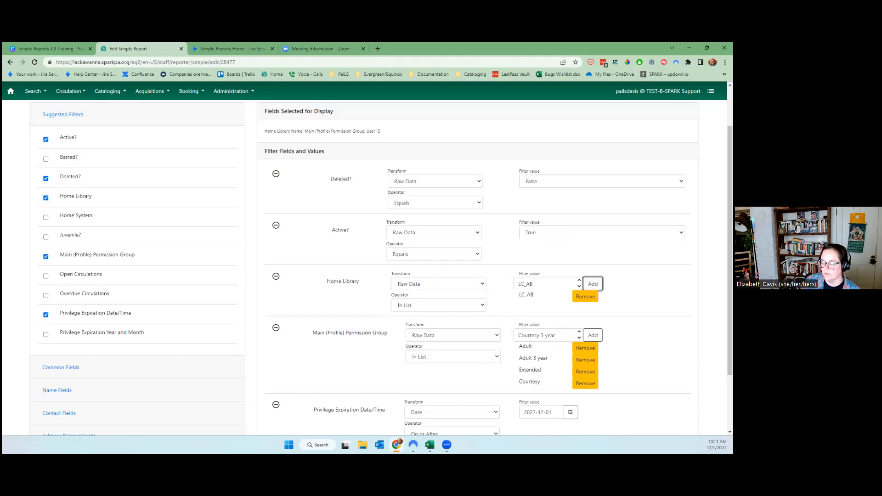
Add Courtesy 3 year as the fifth value in the permission group filter.
scroll(332, 325, "down", 2)
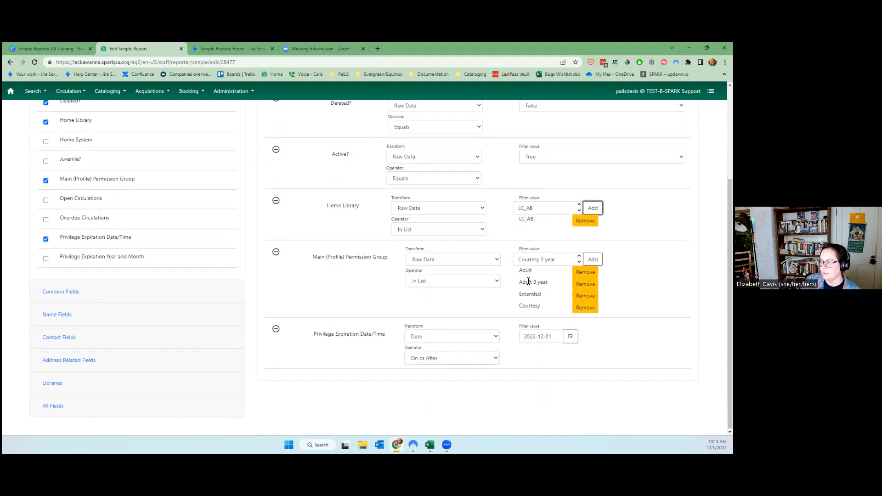
left_click(592, 260)
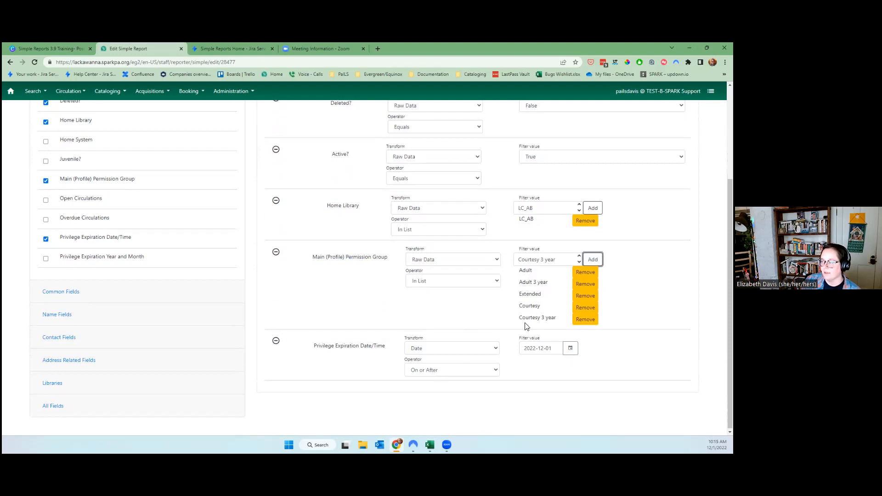
left_click(551, 259)
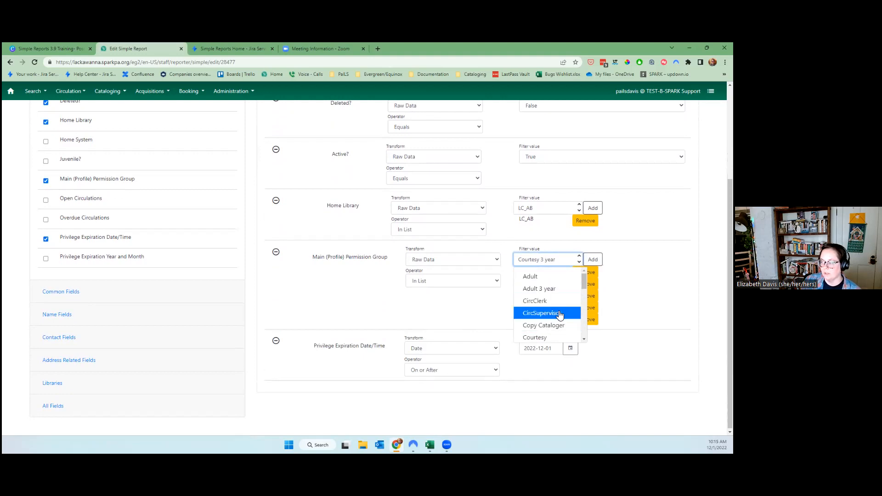
left_click(309, 313)
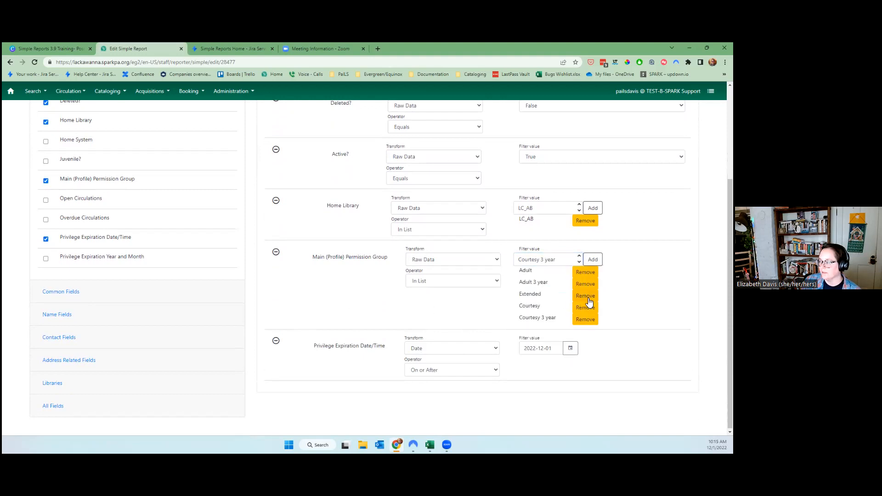
scroll(589, 302, "down", 1)
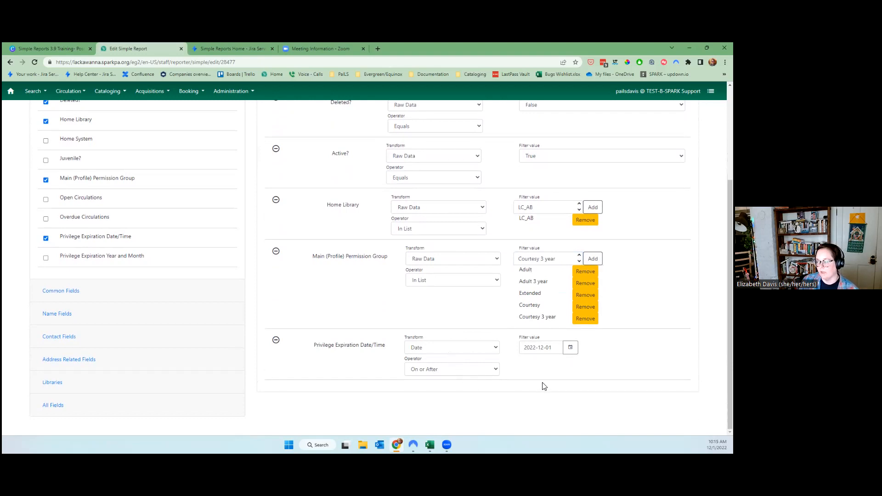
scroll(552, 384, "up", 3)
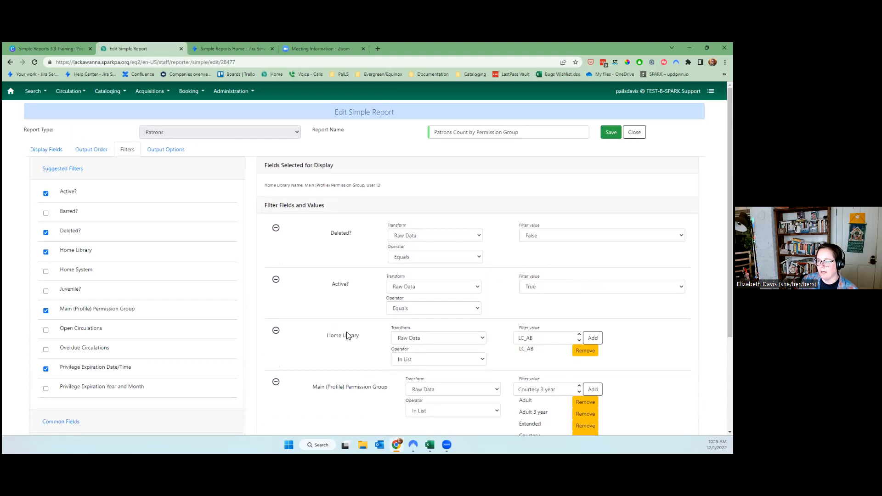
Under Output Options, keep Run Report Now and save and schedule the report.
left_click(164, 151)
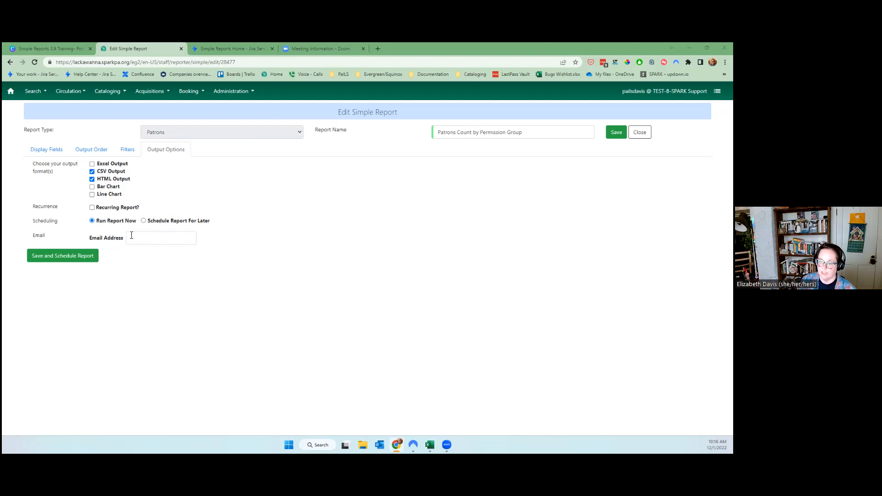
left_click(150, 238)
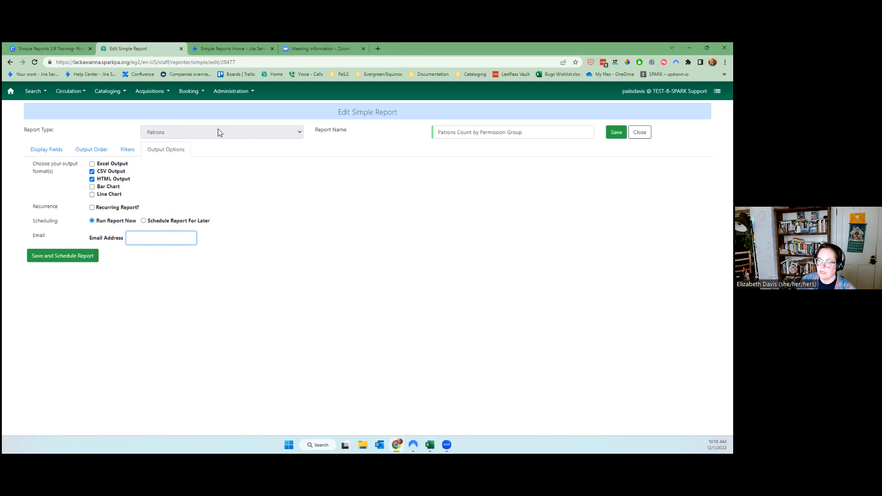
left_click(46, 260)
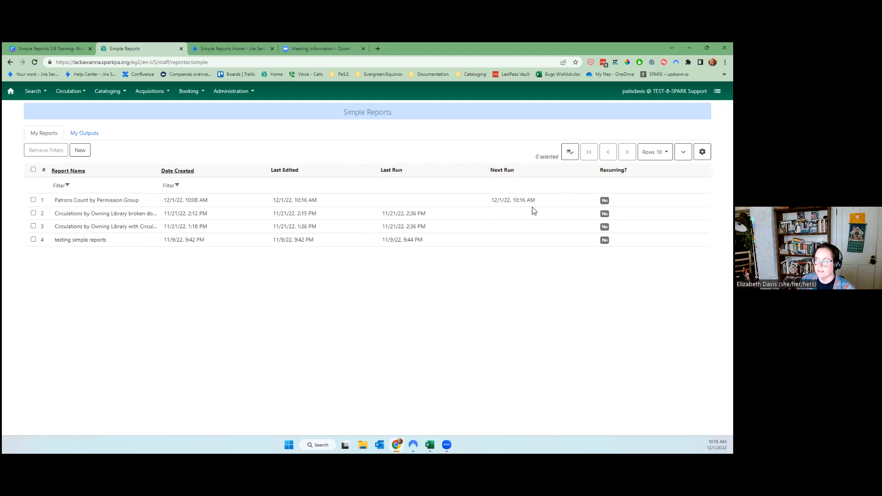
left_click_drag(494, 203, 538, 202)
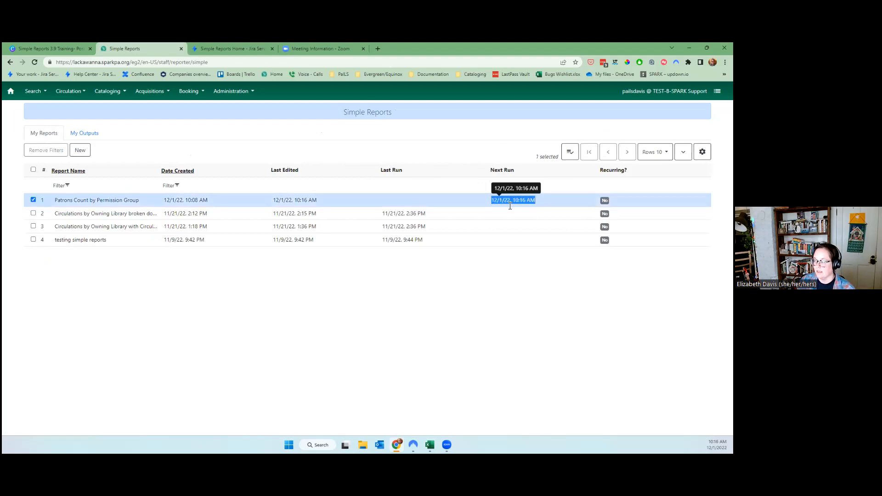
left_click(404, 197)
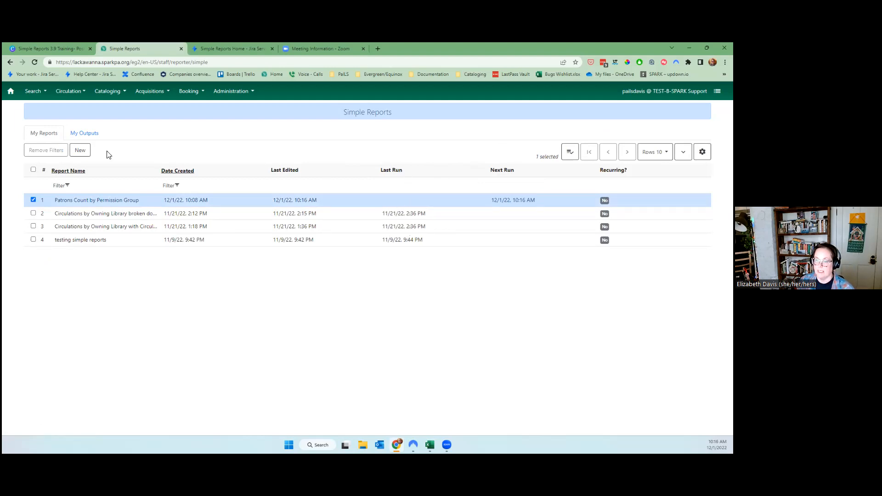
left_click(79, 134)
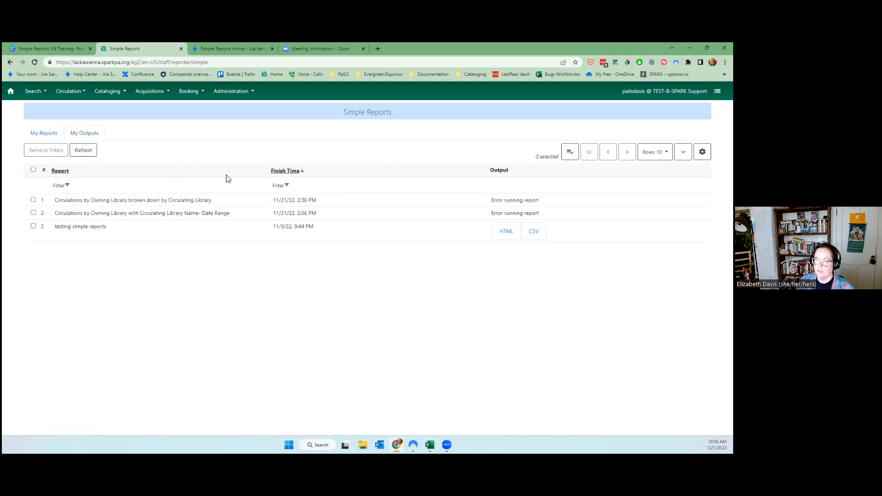
left_click(51, 134)
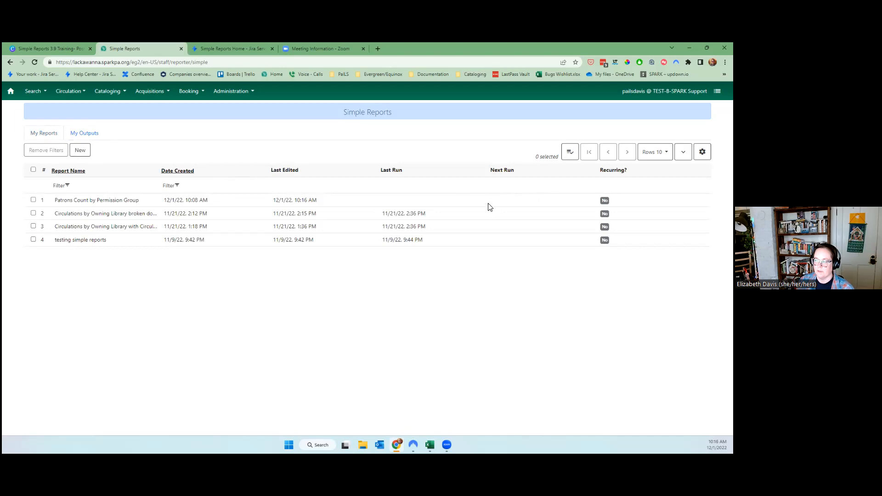
left_click(80, 151)
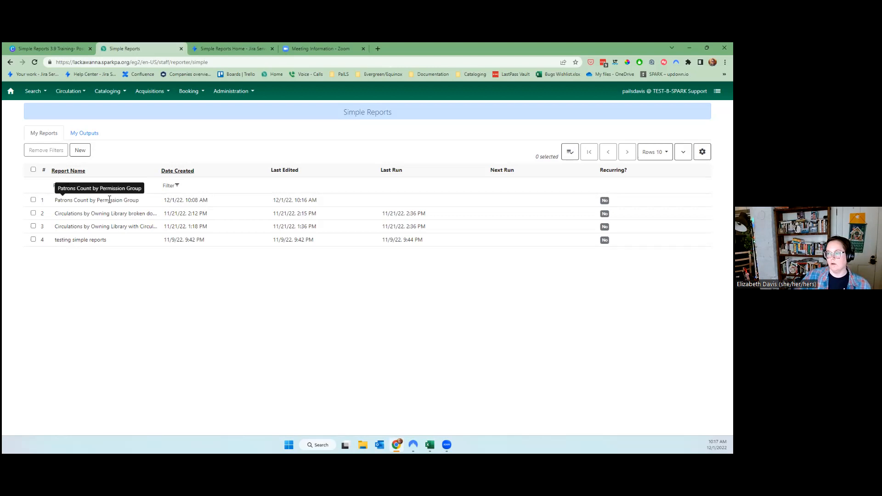
Open the Patrons Count by Permission Group report for editing from My Reports.
right_click(36, 202)
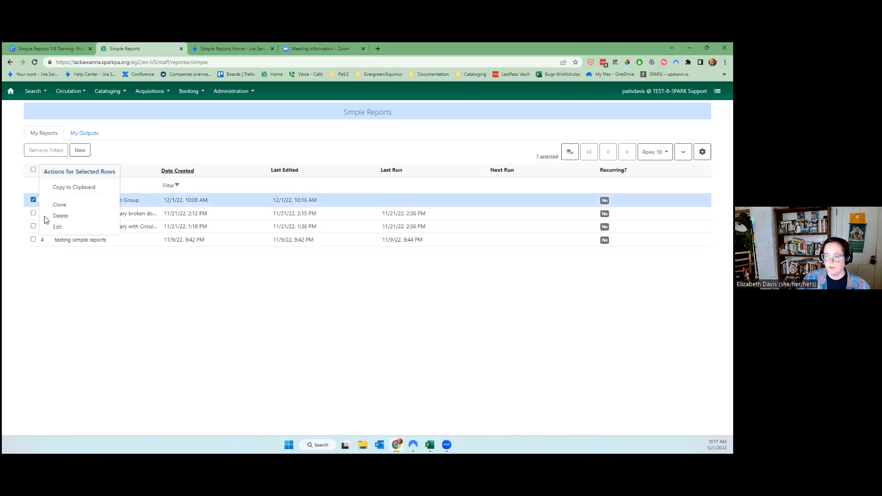
left_click(117, 317)
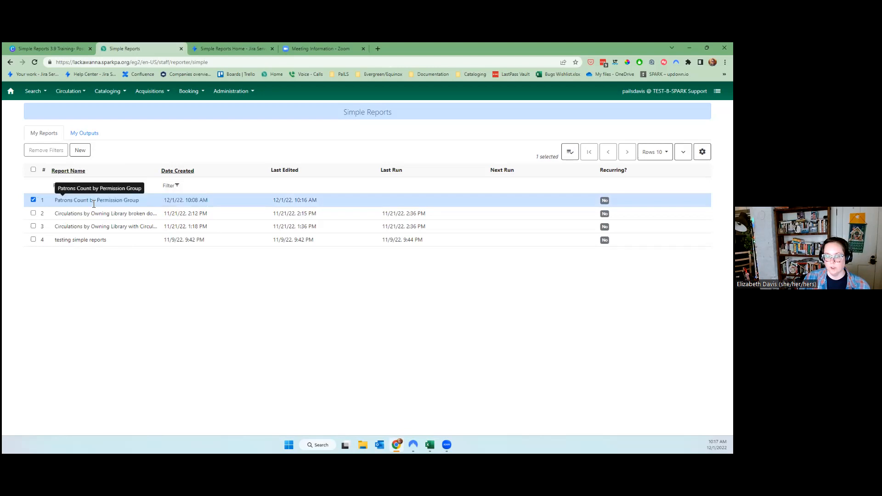
right_click(34, 199)
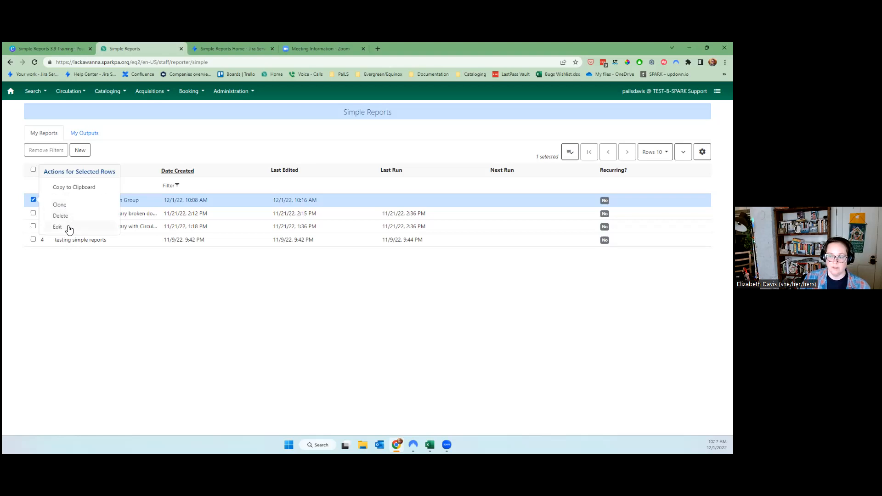
left_click(110, 289)
right_click(34, 199)
left_click(58, 227)
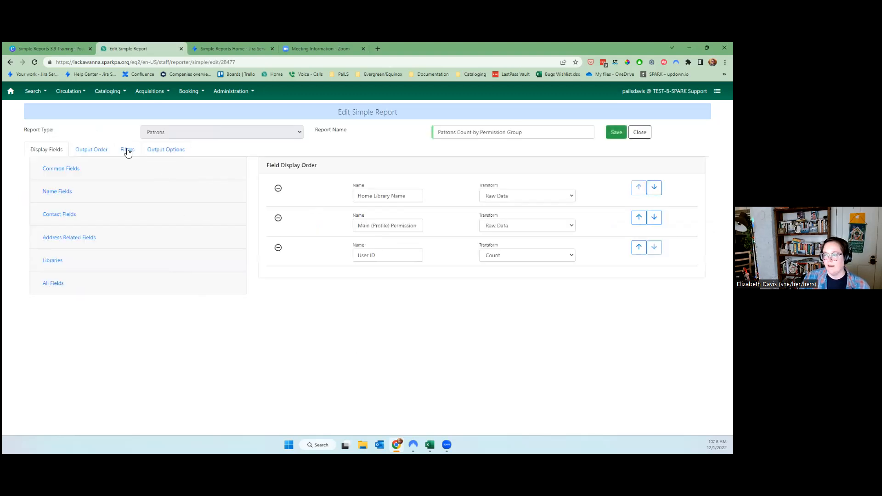
left_click(392, 197)
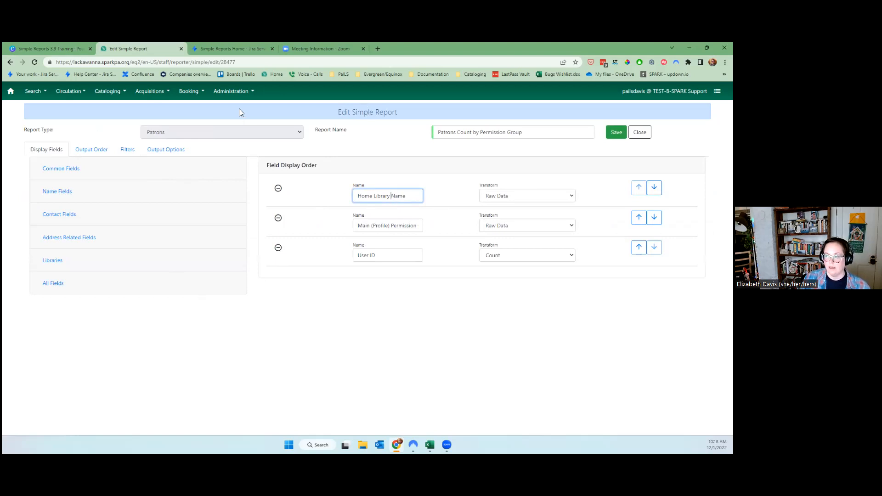
Open the staff Home page in a new tab and go to Search For Patron By Name.
right_click(270, 77)
left_click(279, 84)
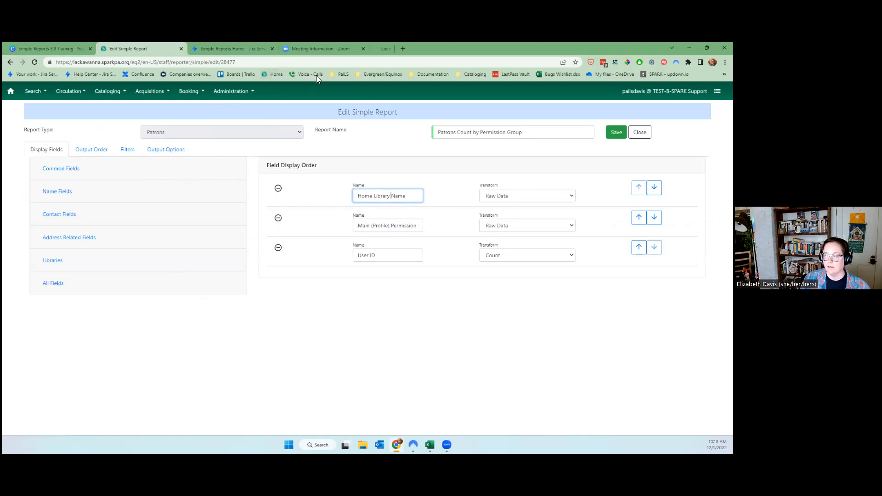
left_click(390, 51)
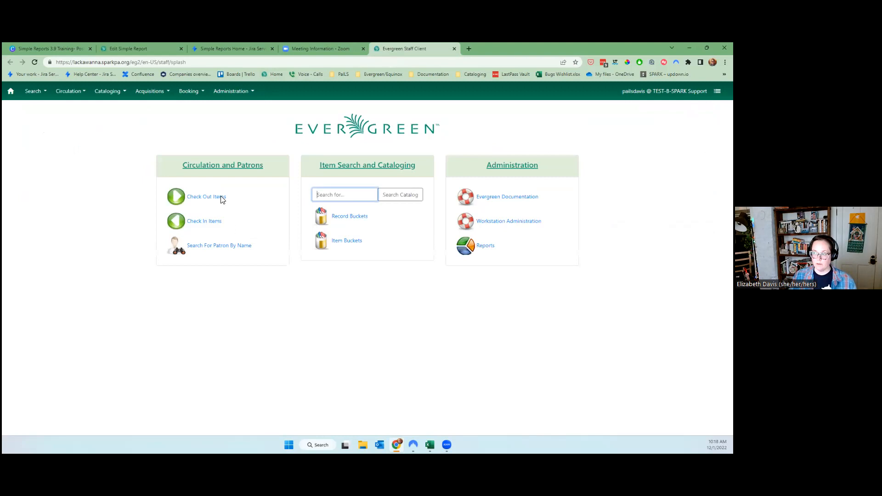
left_click(227, 246)
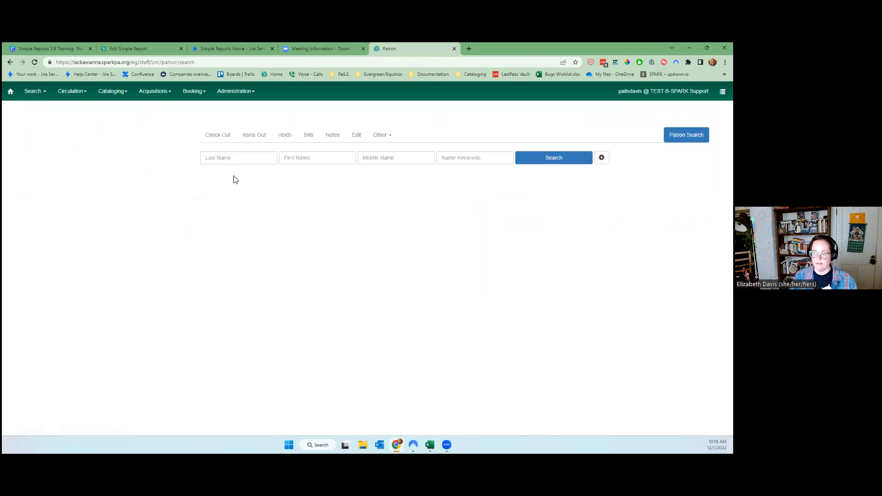
Search for the test patron by last name and first name.
key("Tab")
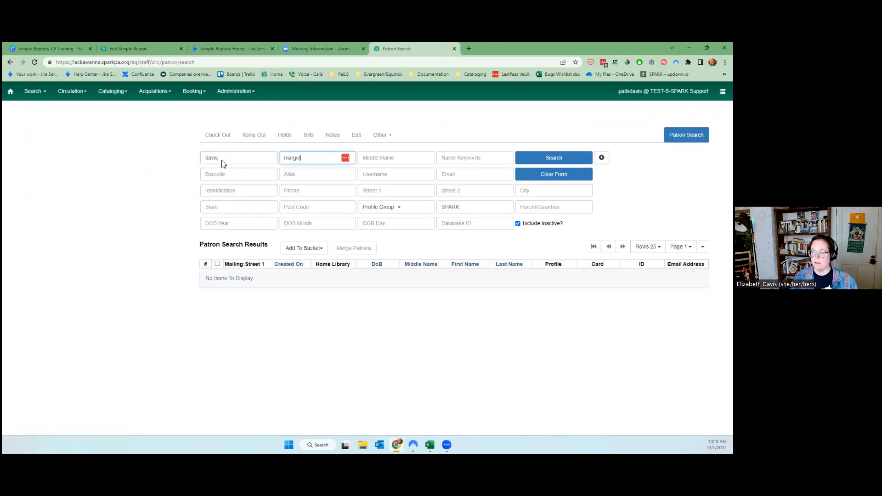
key("Return")
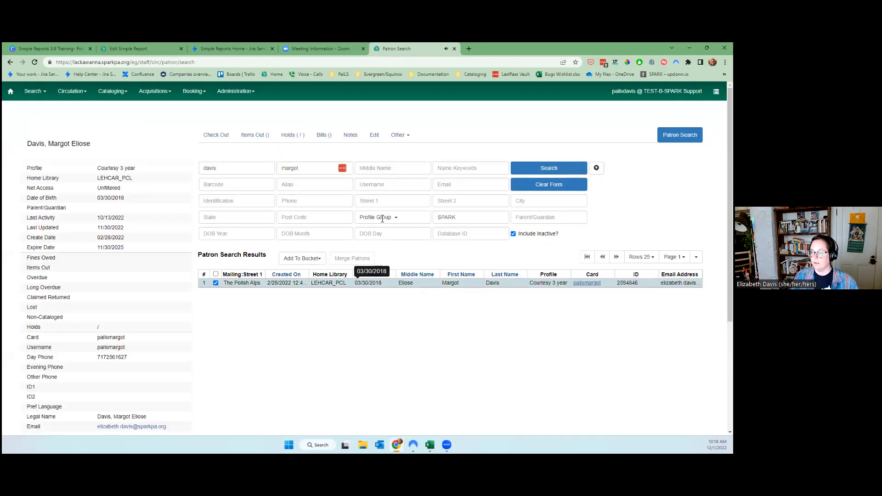
Open the found patron's Edit form and select the LEHCAR_PCL Home Library value for replacement.
left_click(397, 136)
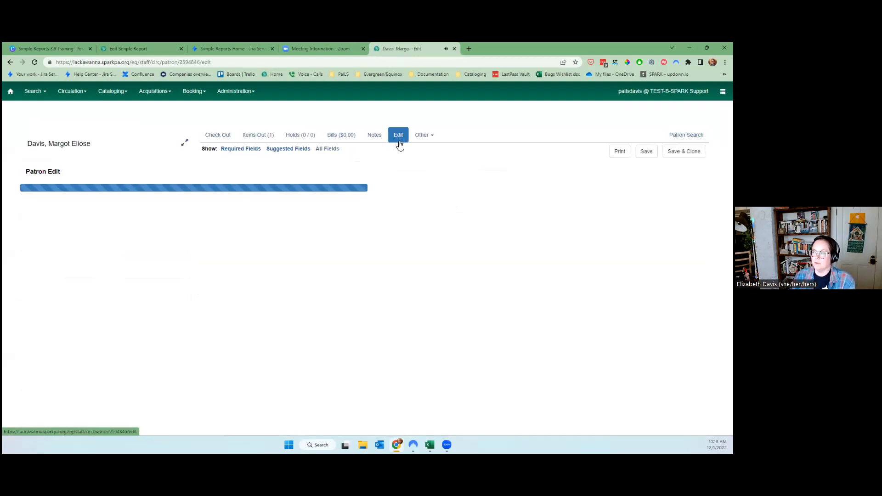
scroll(408, 271, "down", 6)
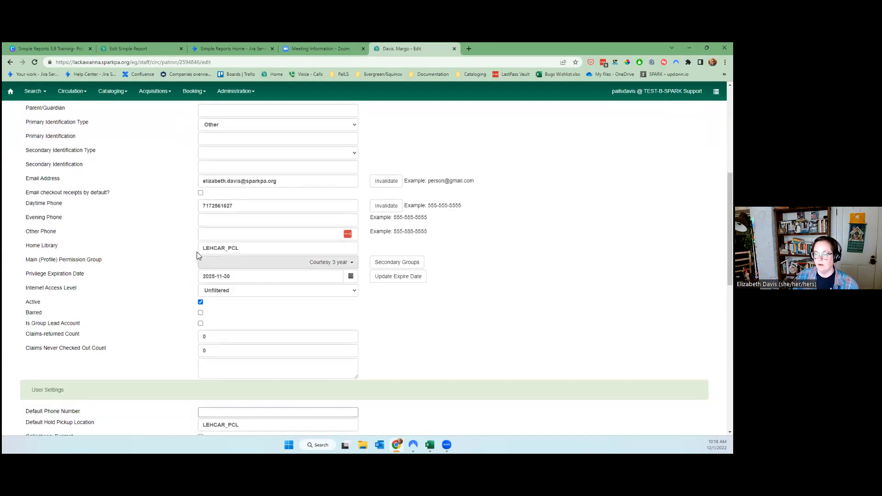
left_click_drag(25, 246, 89, 249)
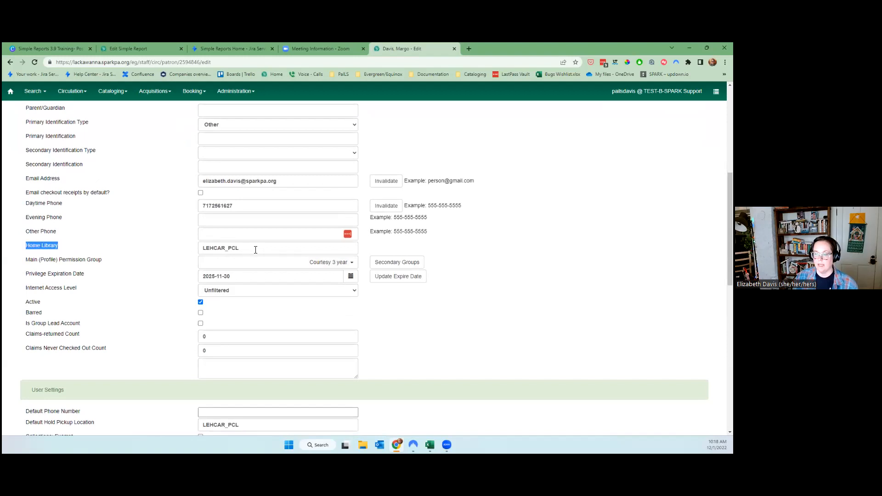
left_click(169, 252)
left_click(34, 249)
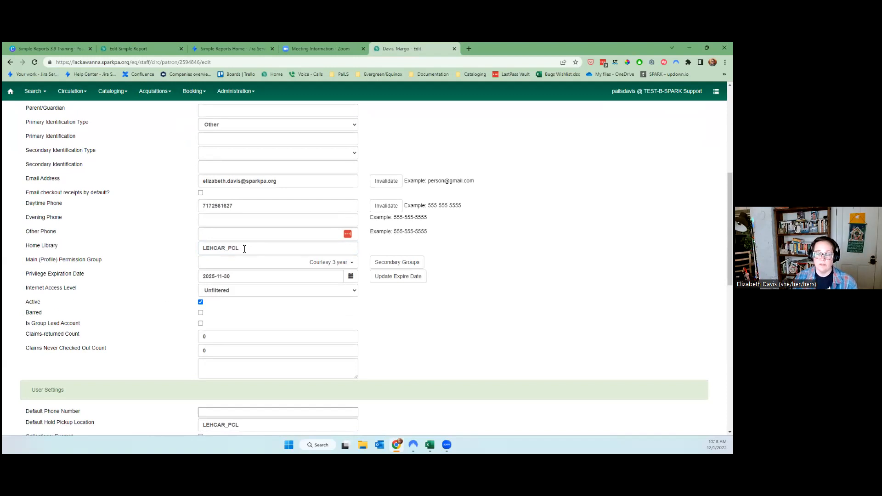
left_click_drag(245, 248, 133, 248)
Set the patron's home library to WAPI_PIKE, then return to the Edit Simple Report tab.
type("WAPI")
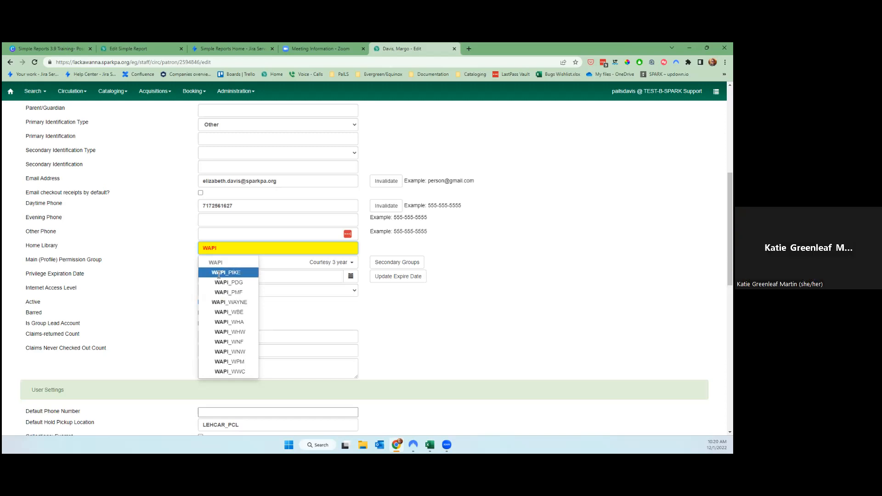
left_click(225, 273)
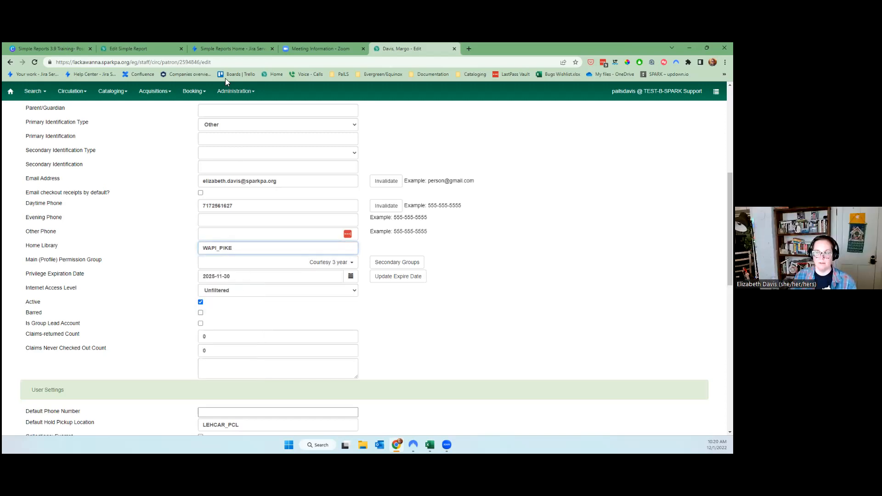
left_click(214, 46)
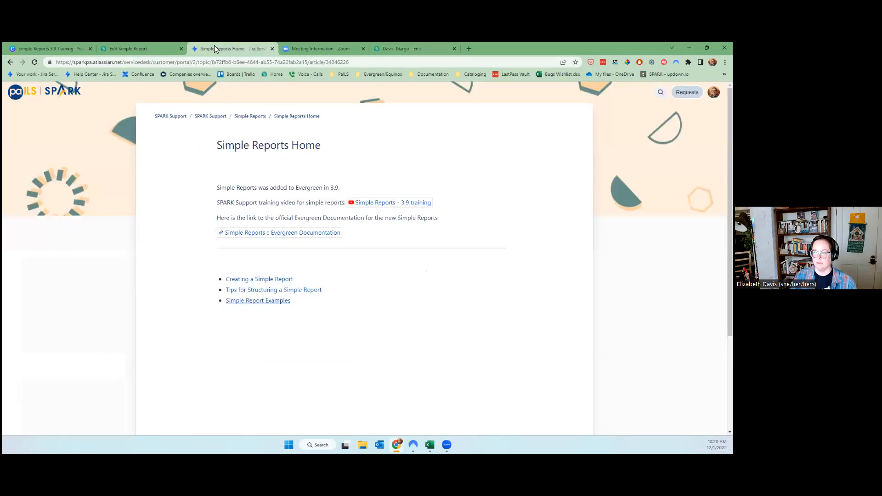
left_click(105, 46)
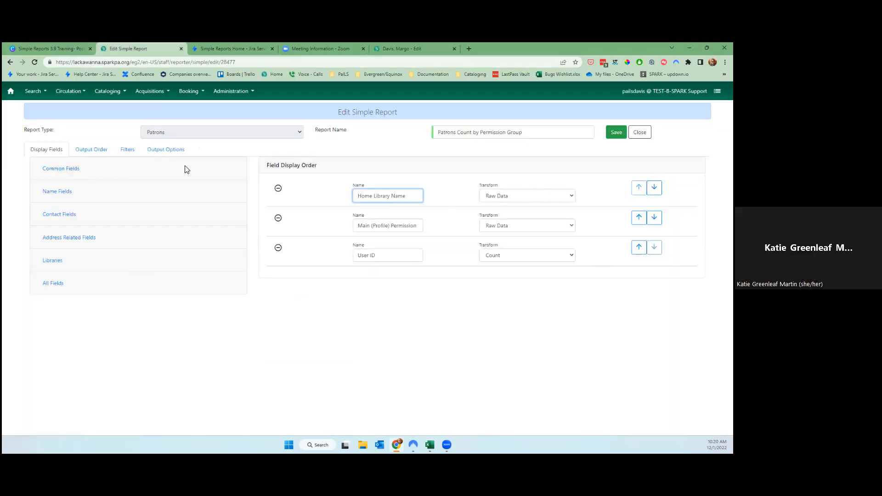
Check the report's Filters, including the Home Library value list, then return to the patron's edit tab.
left_click(127, 150)
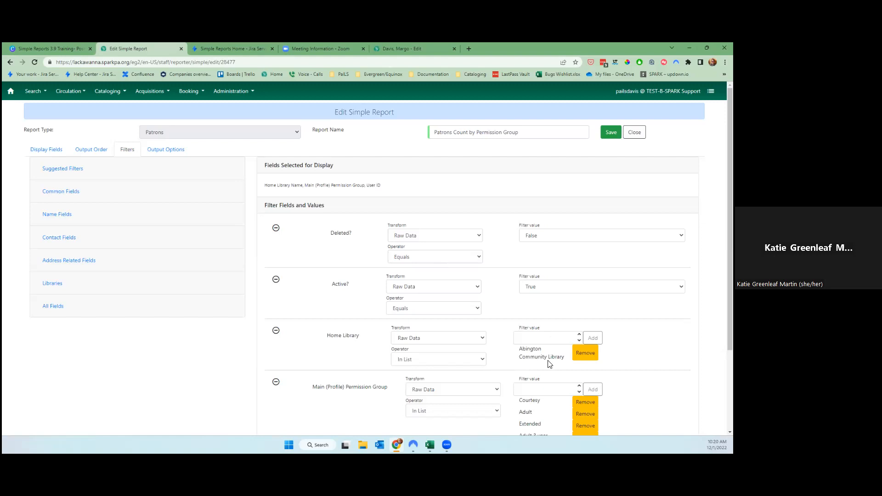
scroll(427, 276, "down", 3)
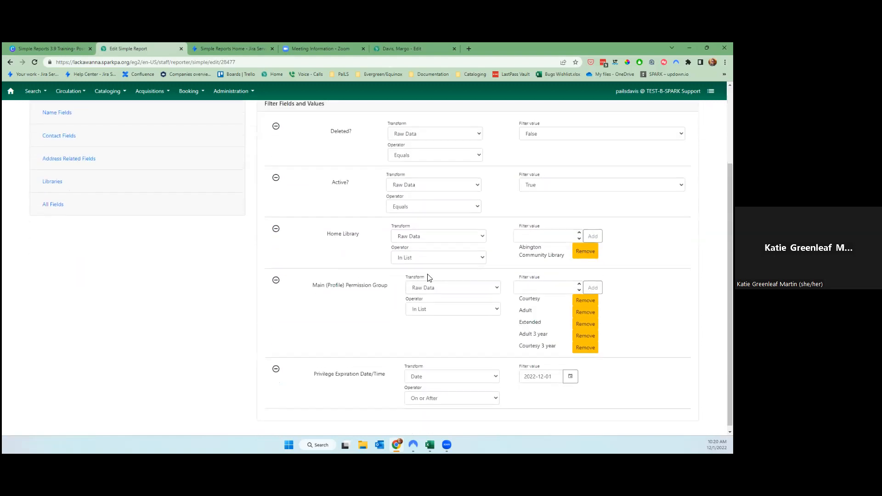
left_click(538, 233)
scroll(360, 315, "up", 3)
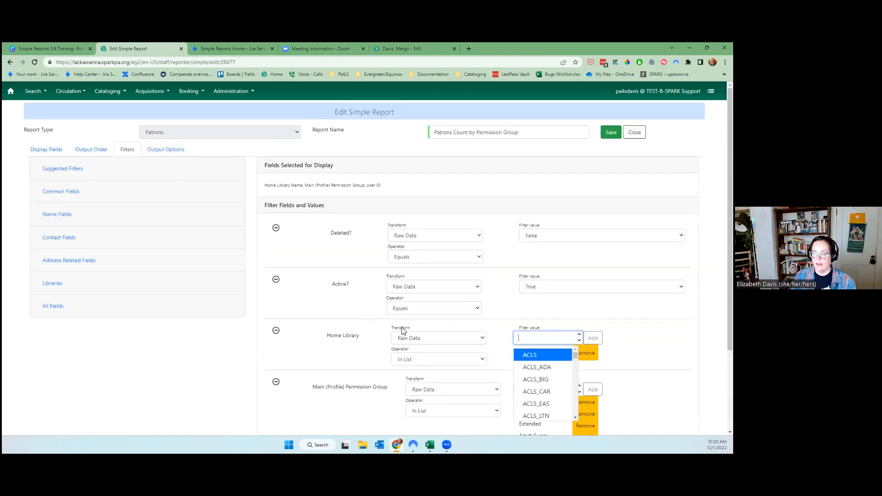
scroll(464, 342, "down", 3)
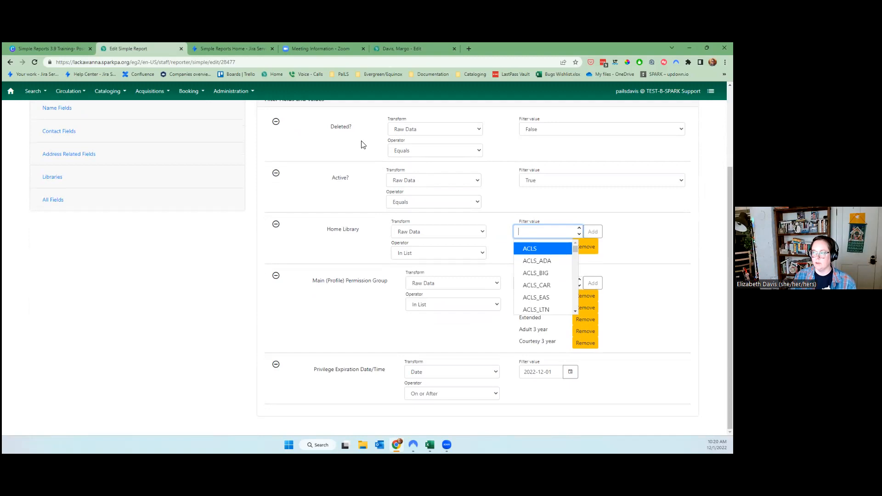
left_click(398, 48)
Clear the patron's Home Library, close their edit tab without saving, and return to Edit Simple Report.
left_click(247, 253)
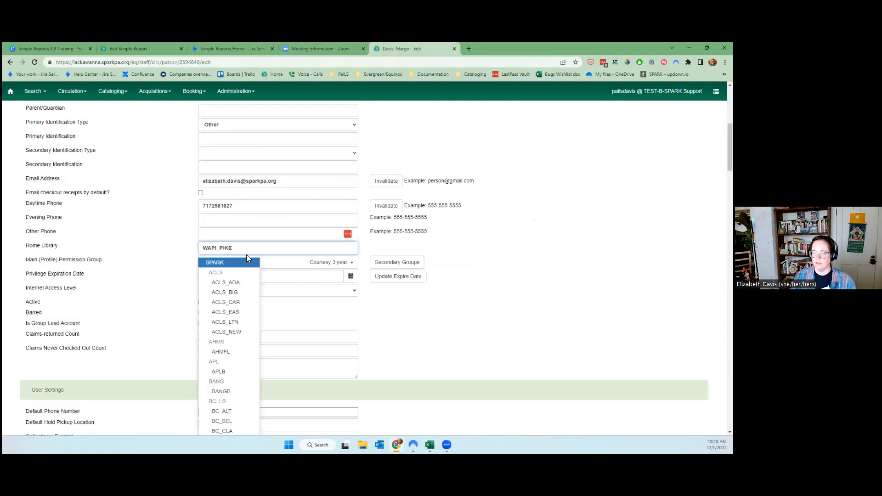
key("BackSpace")
key("BackSpace")
key("BackSpace")
key("BackSpace")
key("BackSpace")
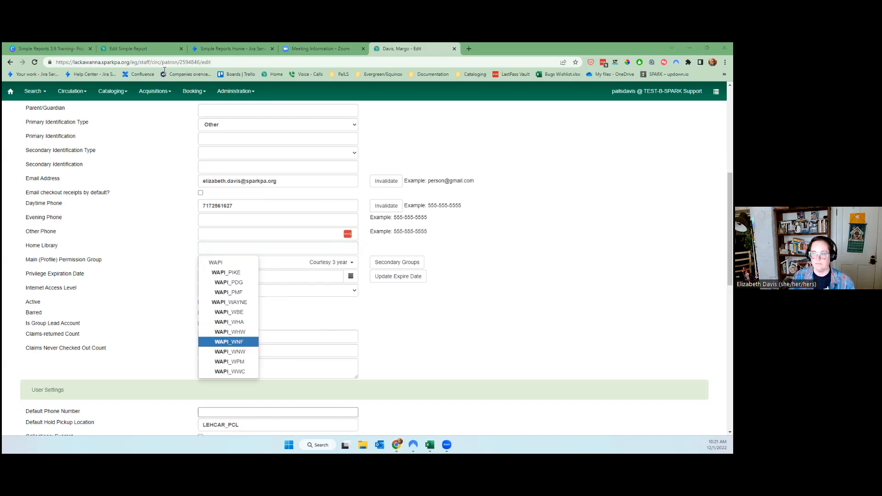
left_click(455, 49)
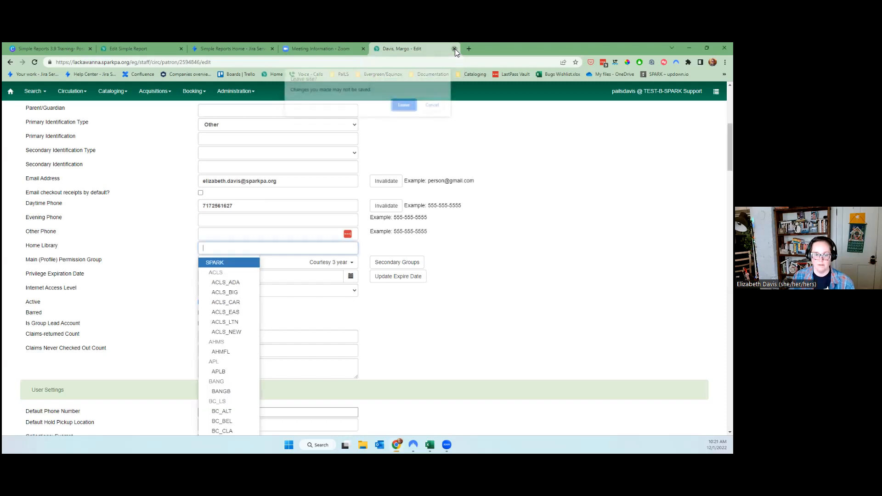
left_click(412, 106)
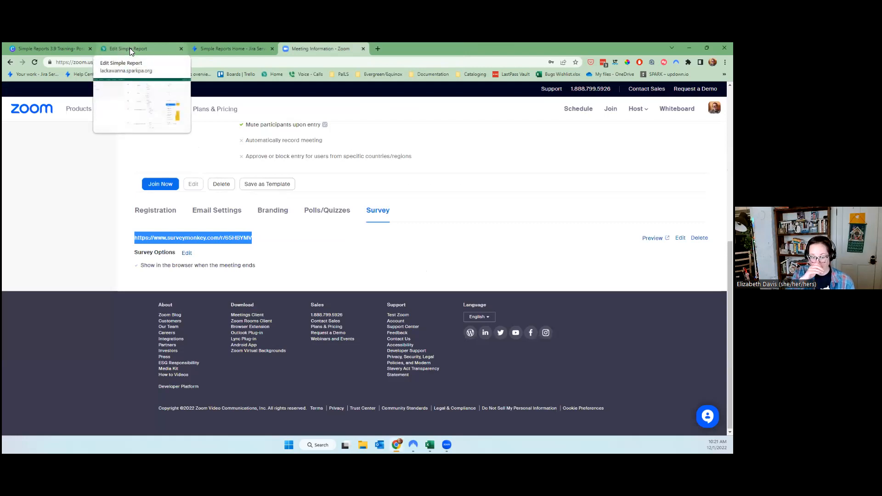
left_click(129, 48)
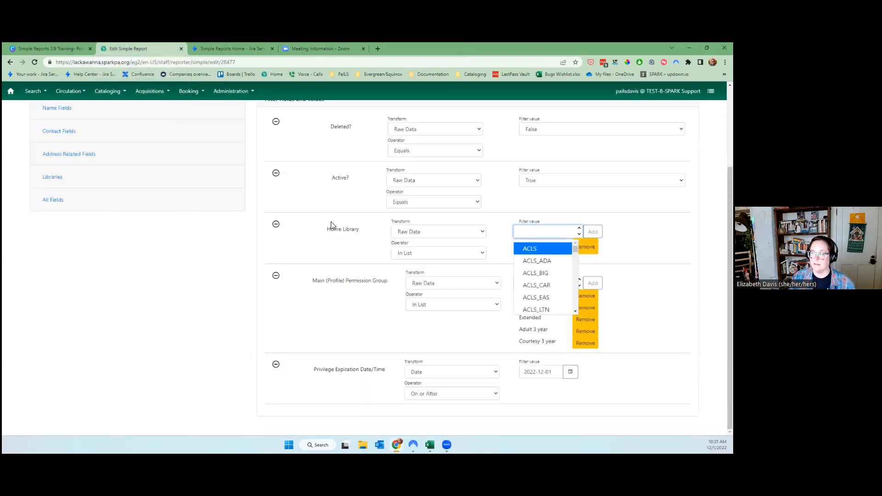
Close the report editor and refresh the My Outputs list.
scroll(169, 340, "up", 3)
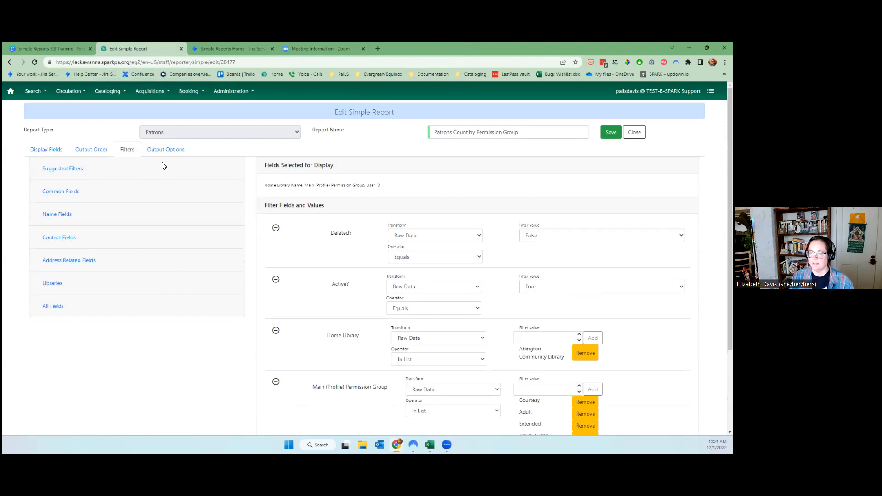
scroll(237, 358, "down", 2)
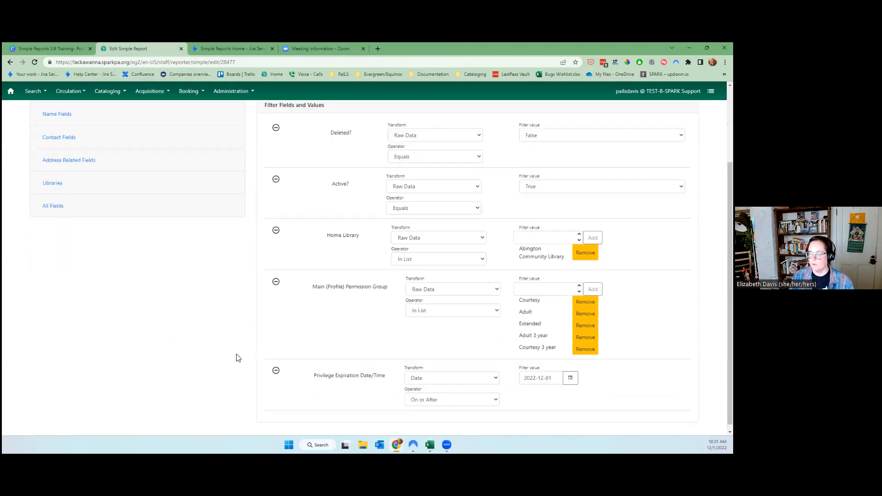
scroll(436, 289, "up", 2)
left_click(634, 133)
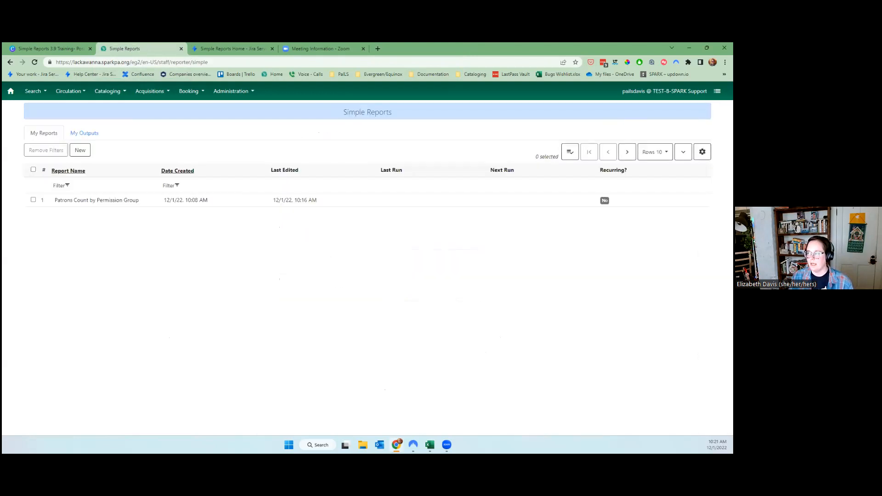
left_click(81, 134)
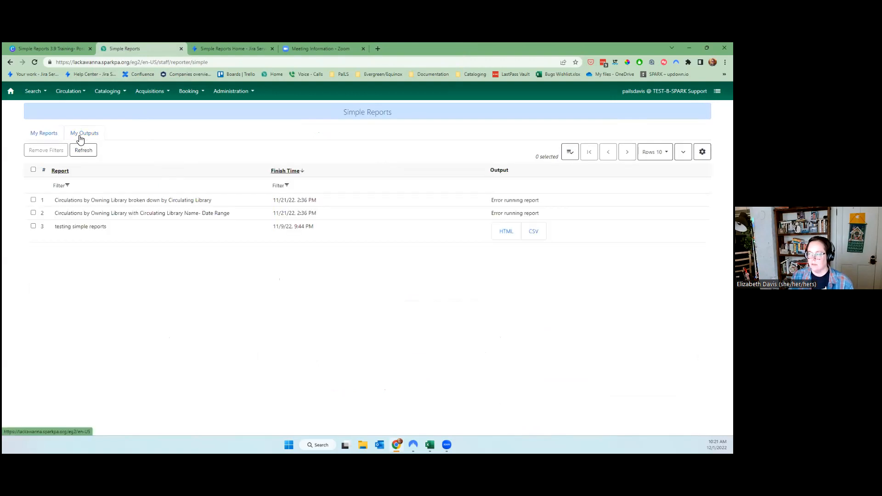
left_click(83, 153)
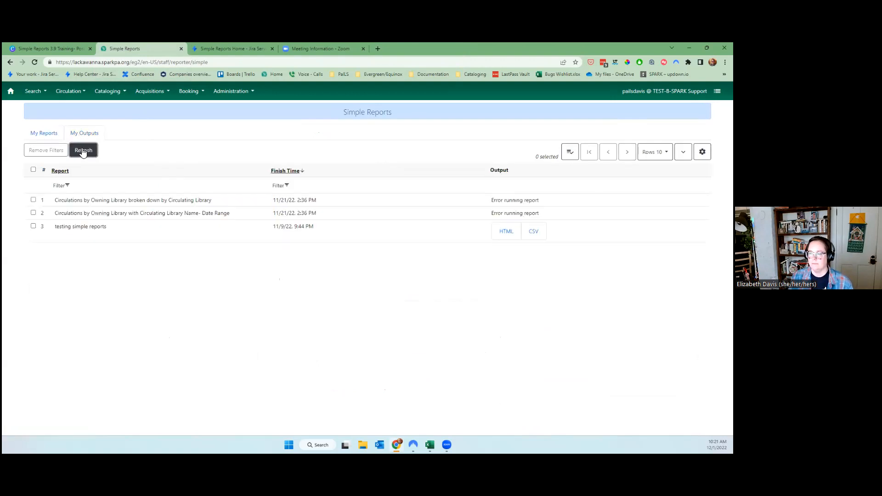
Reopen the Patrons Count by Permission Group report from My Reports for editing.
left_click(38, 133)
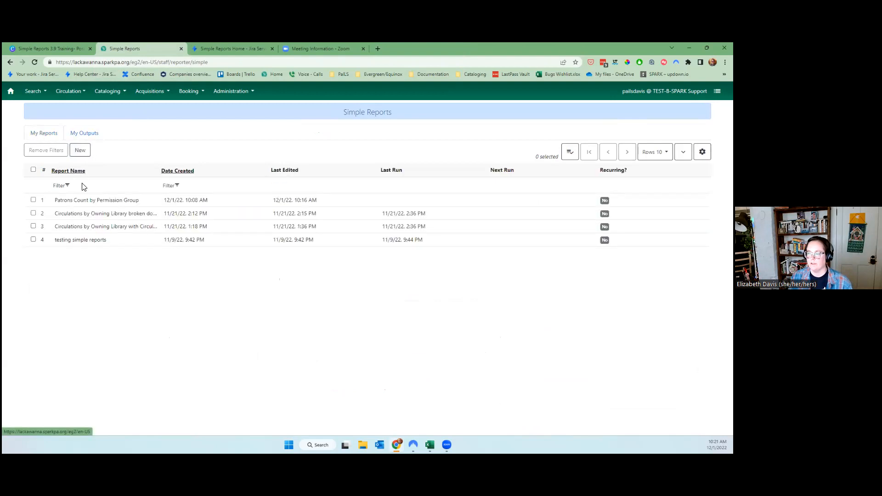
left_click(95, 200)
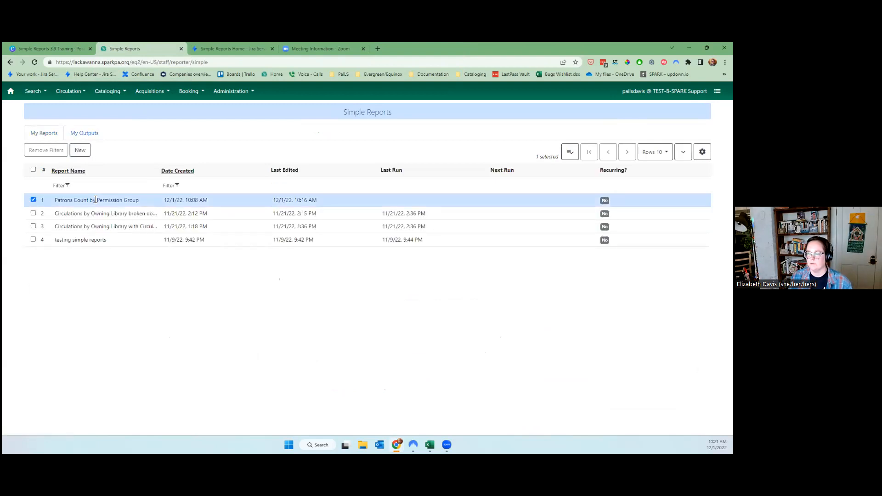
right_click(94, 202)
left_click(102, 271)
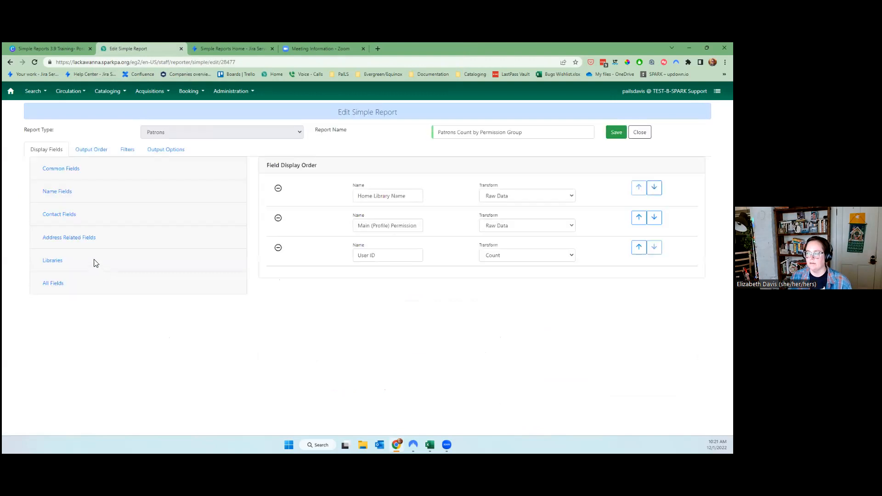
Review the Patrons Count report's Output Order and Filters settings.
left_click(85, 152)
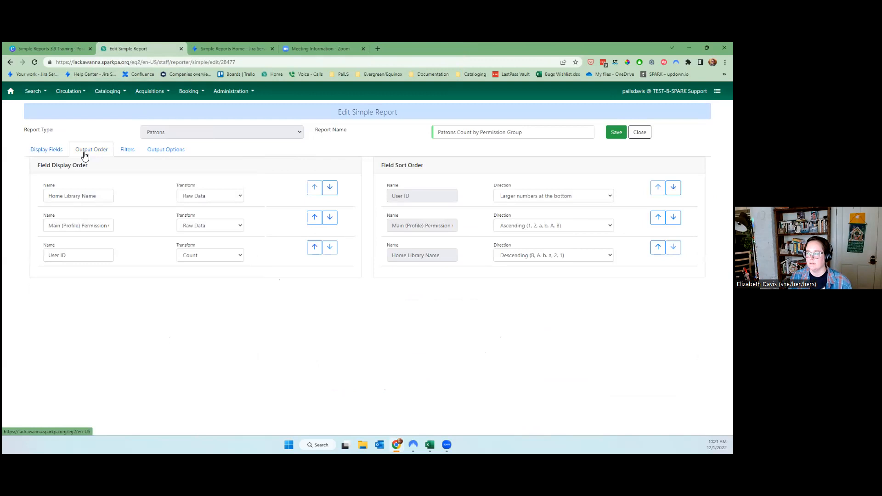
left_click(136, 149)
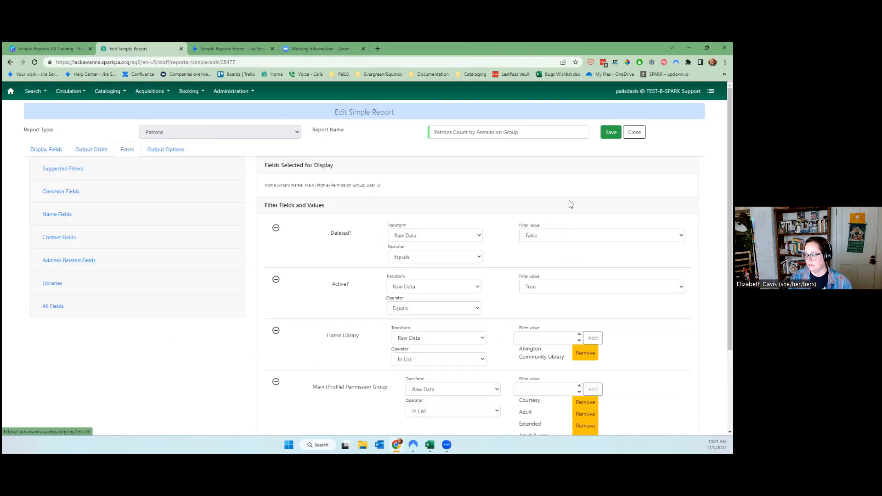
scroll(570, 204, "down", 2)
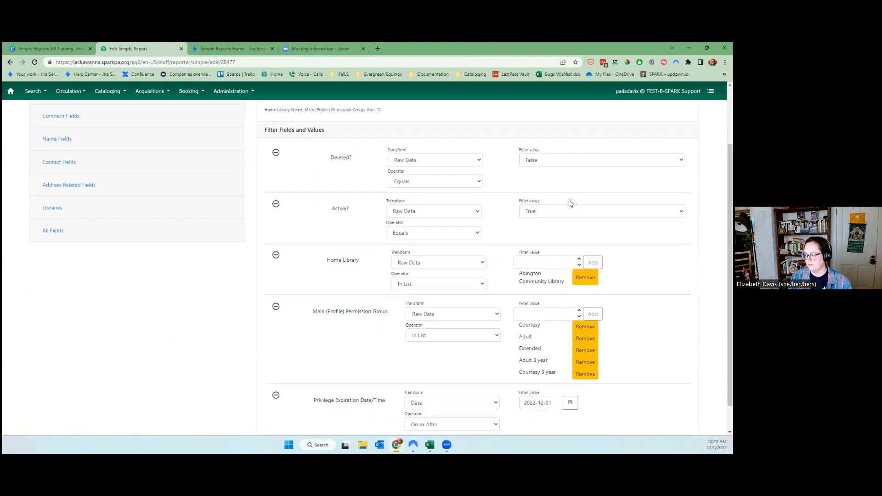
scroll(570, 204, "down", 1)
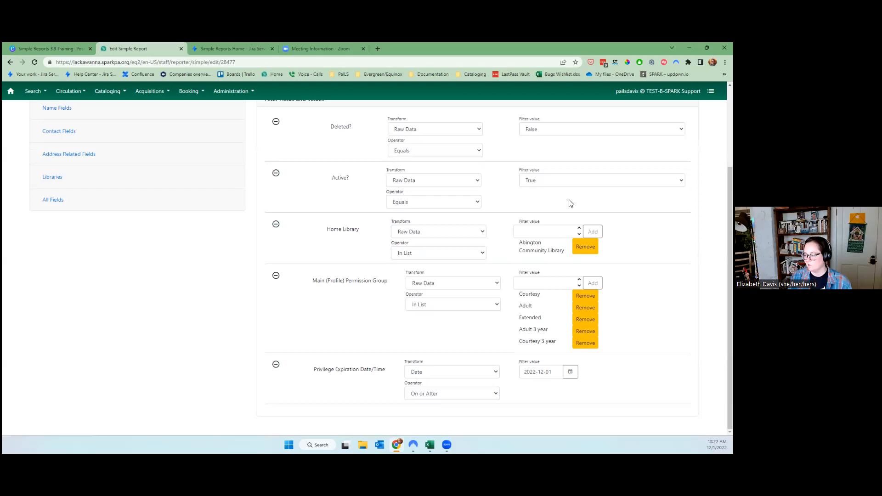
scroll(570, 204, "up", 3)
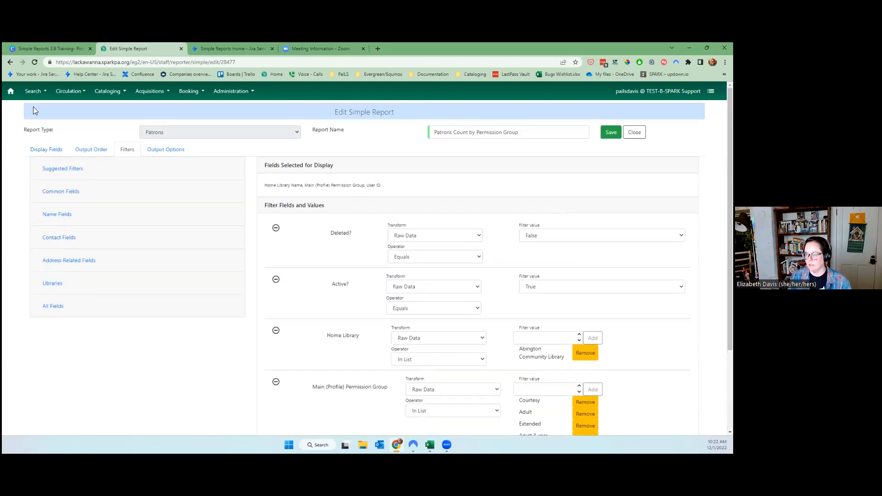
Check its Display Fields, close the editor, and start a new blank simple report.
left_click(32, 152)
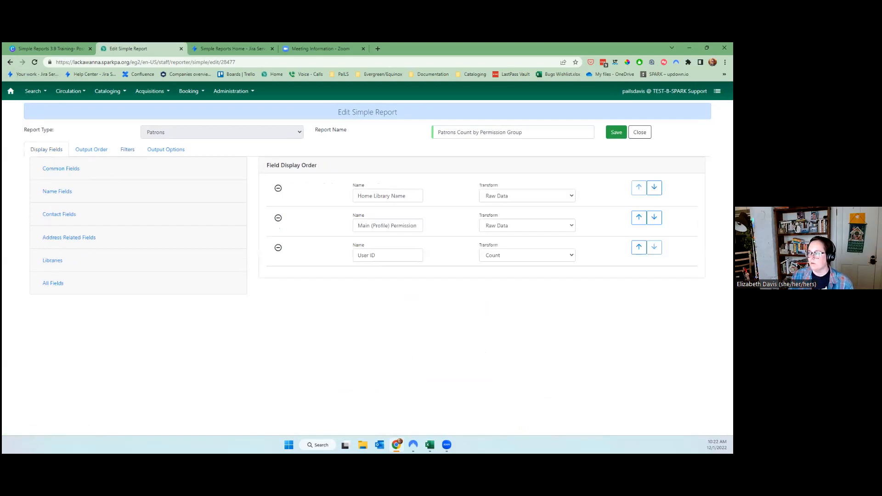
left_click(640, 132)
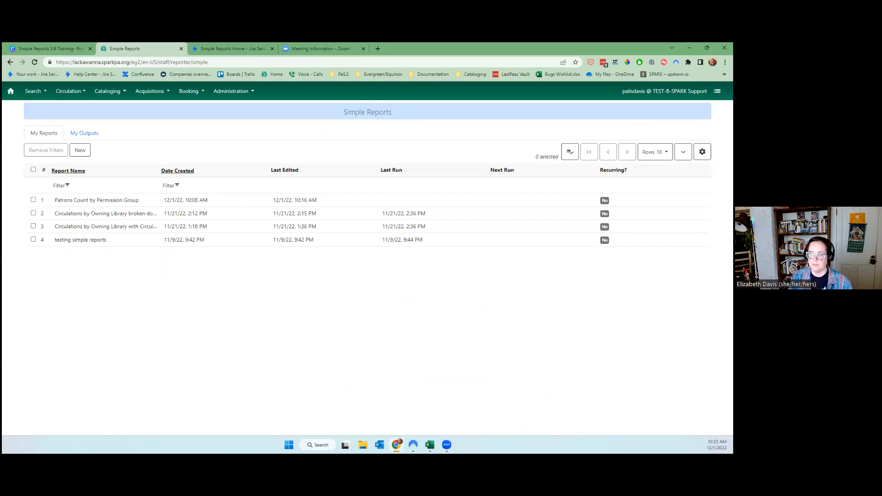
left_click(85, 151)
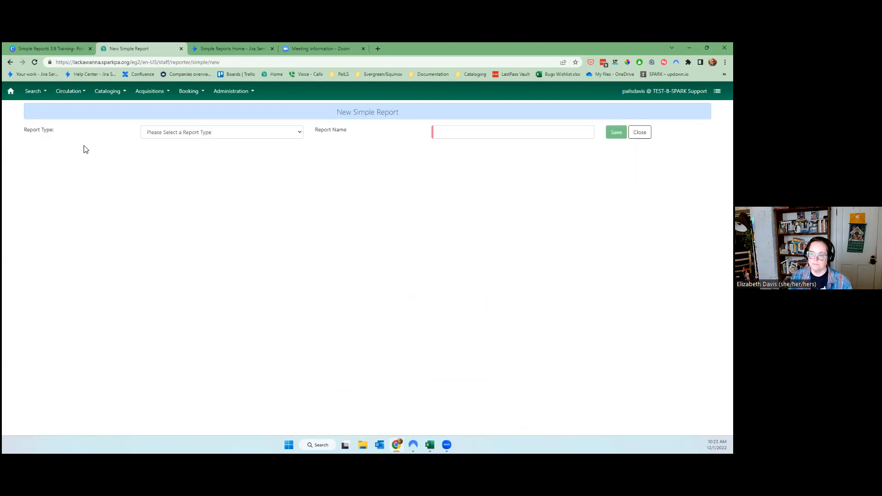
Make the new report a Circulation report displaying Checkout Library Name above Circulation ID.
left_click(154, 133)
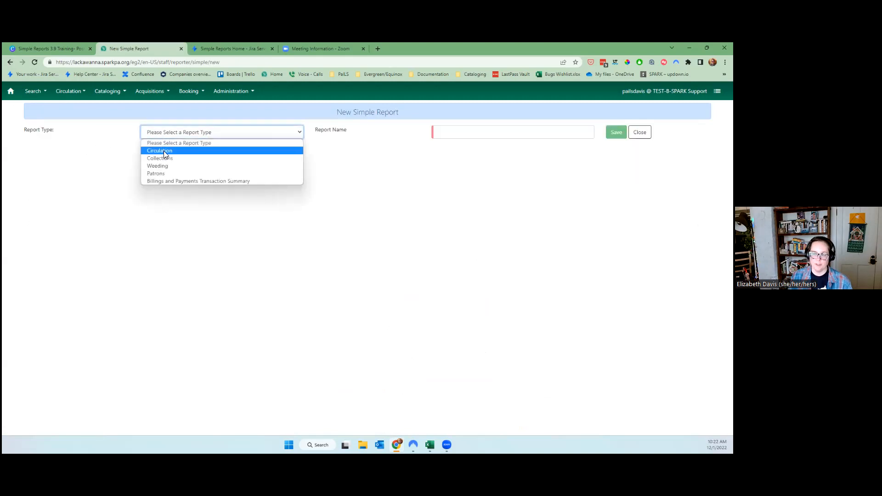
left_click(163, 152)
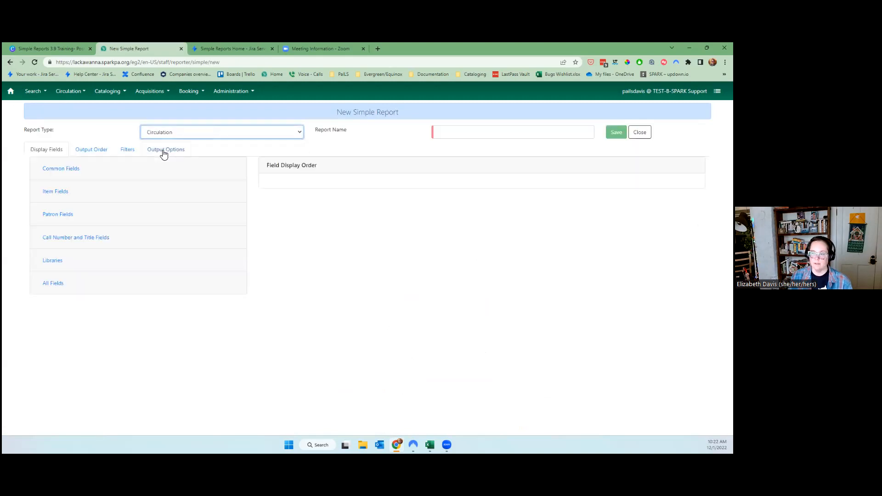
left_click(66, 170)
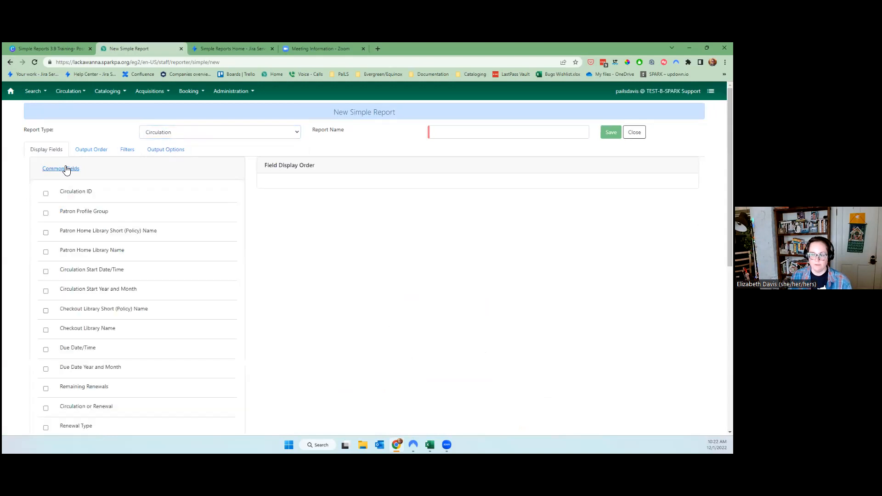
left_click_drag(93, 195, 57, 196)
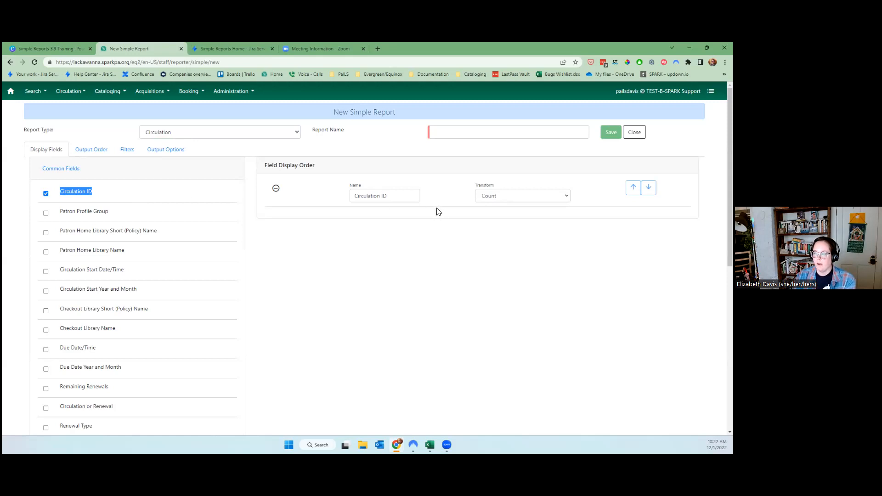
scroll(154, 325, "down", 1)
scroll(154, 325, "down", 1)
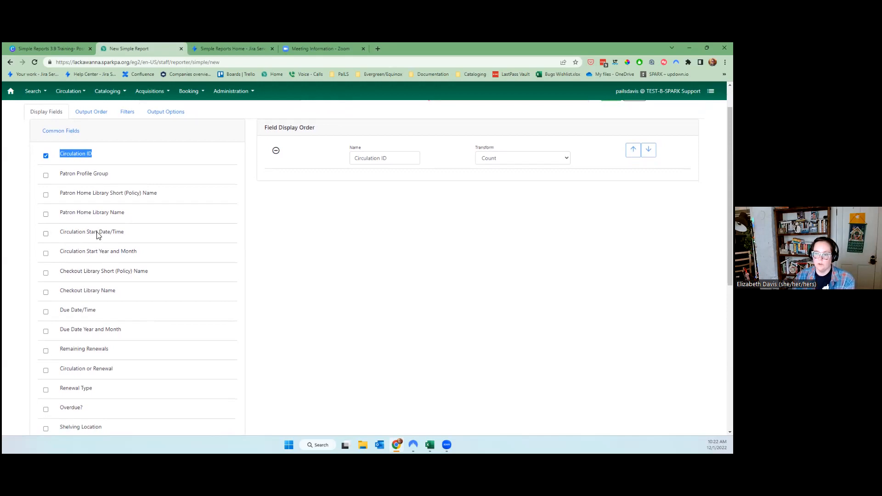
left_click(95, 293)
left_click(633, 180)
Add Circulation or Renewal and Renewal Type as display fields.
scroll(81, 344, "down", 1)
scroll(81, 344, "down", 3)
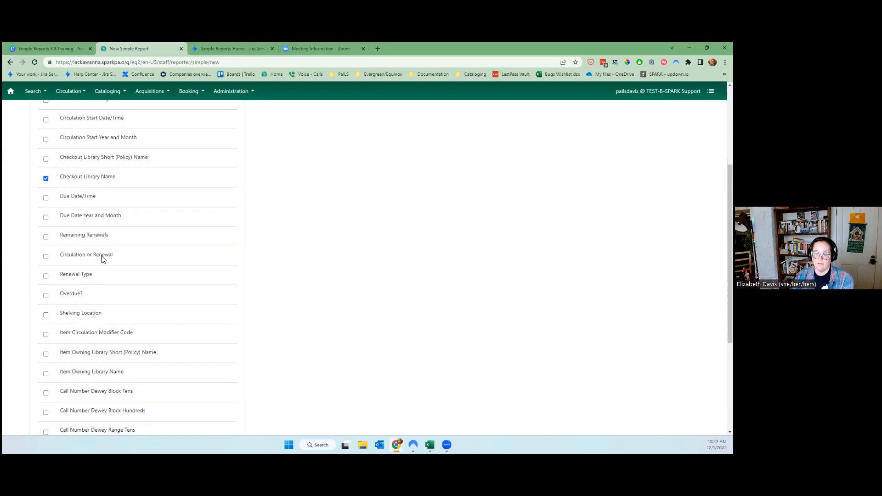
left_click_drag(65, 274, 71, 252)
left_click(68, 256)
scroll(418, 262, "up", 2)
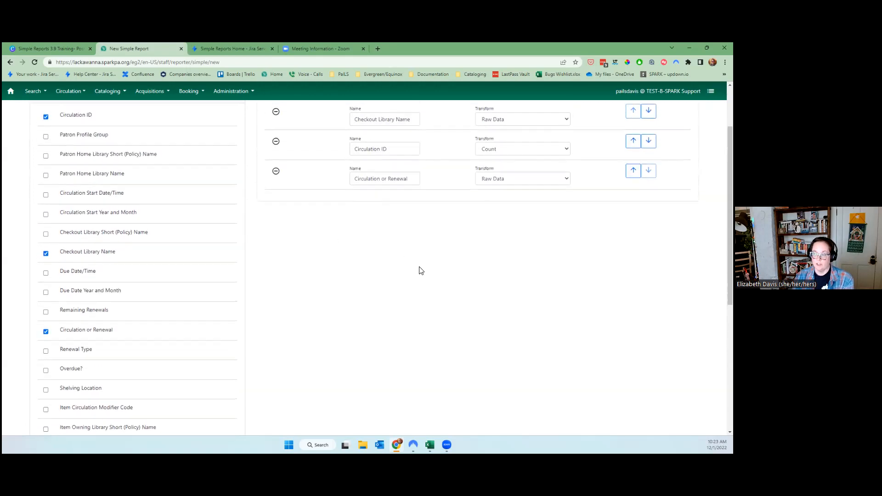
left_click(69, 350)
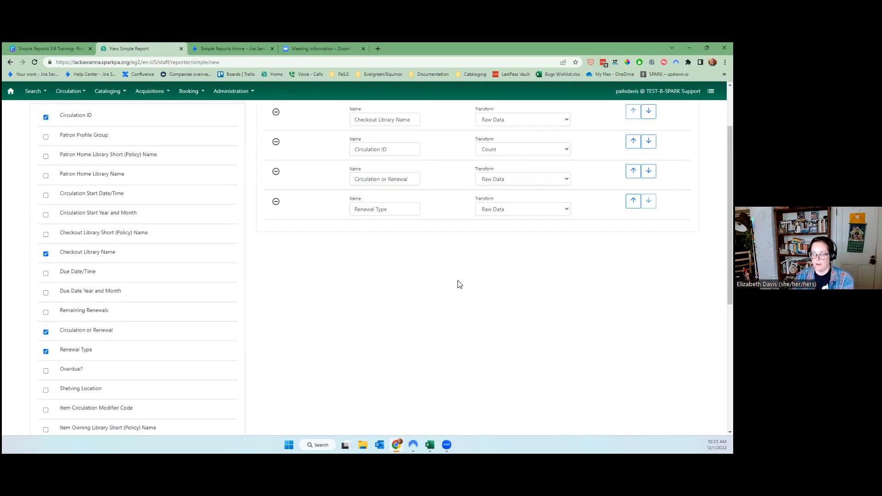
Add Circulation Start Year and Month and move it to the first row.
scroll(574, 267, "up", 1)
scroll(573, 266, "up", 1)
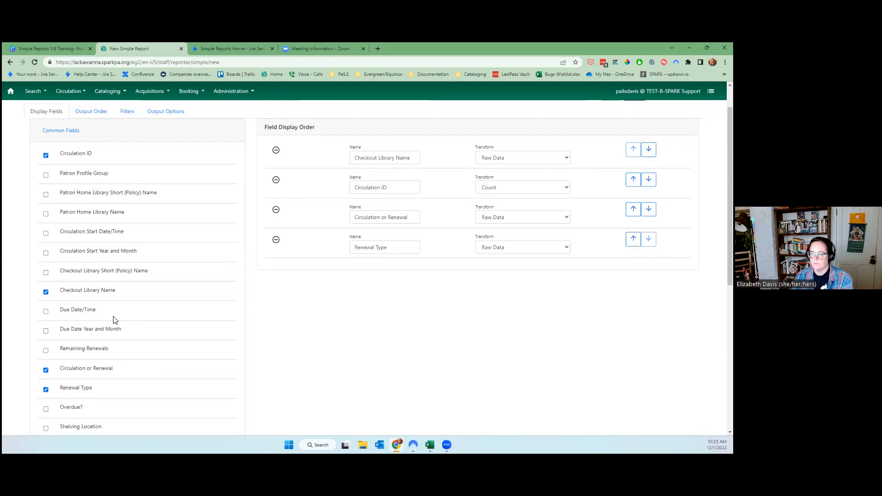
left_click(106, 254)
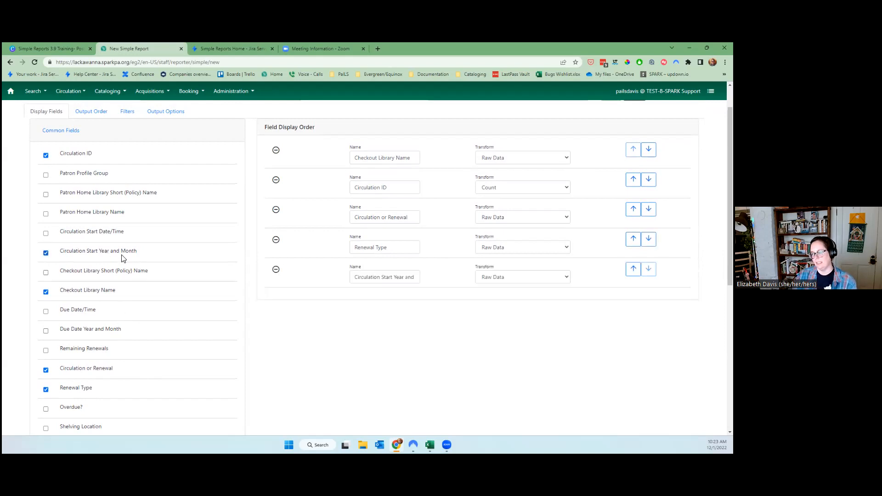
left_click(633, 269)
left_click(632, 239)
left_click(633, 209)
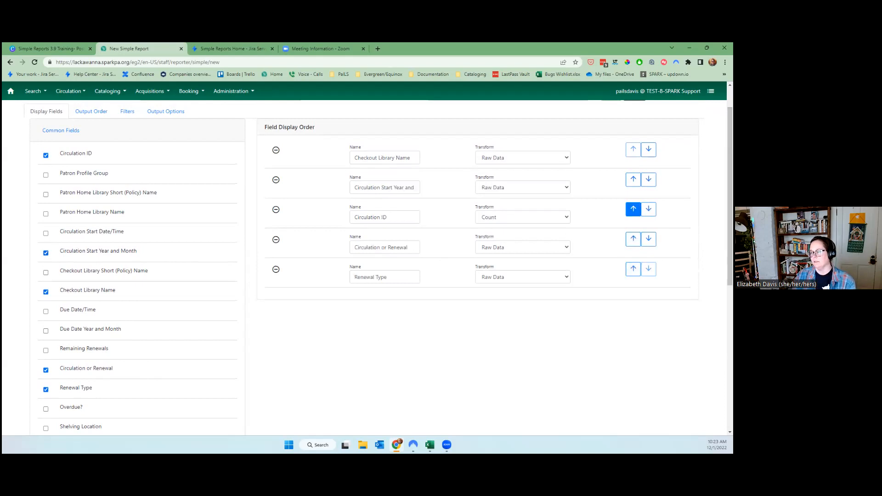
left_click(633, 179)
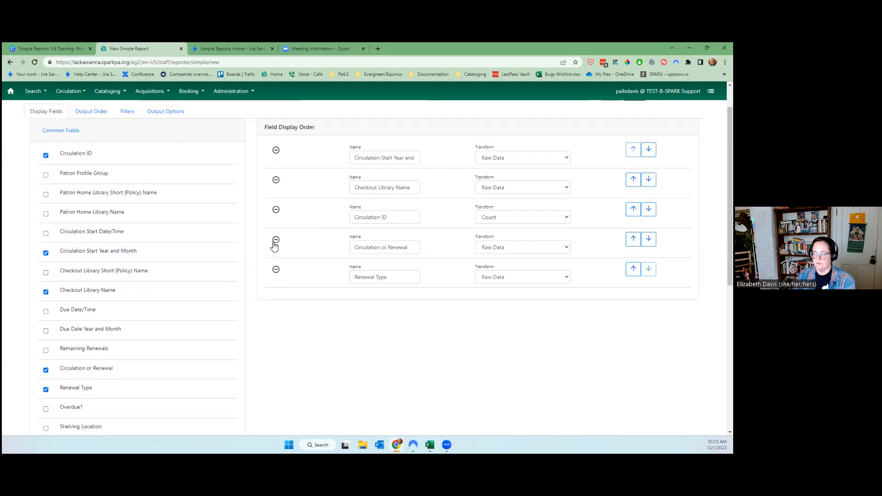
Add Item Owning Library Name and move it up to row 2, above Checkout Library Name.
scroll(159, 311, "down", 1)
scroll(160, 312, "down", 2)
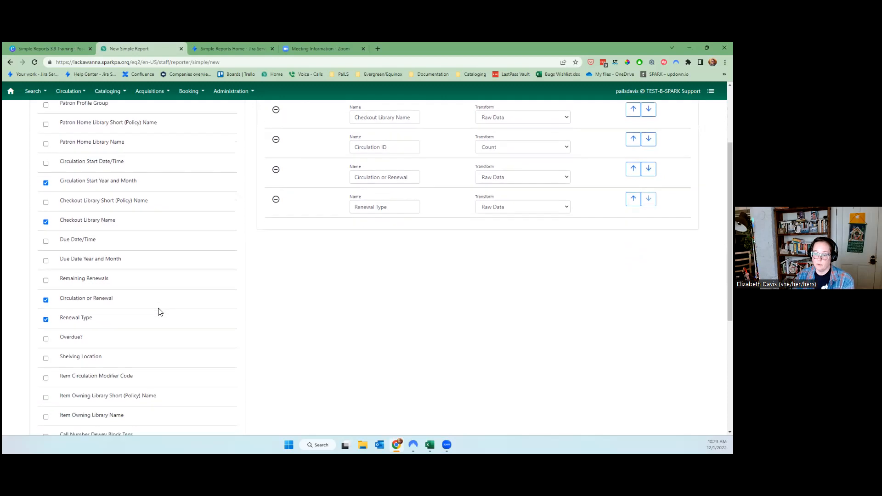
left_click(99, 410)
scroll(593, 367, "up", 3)
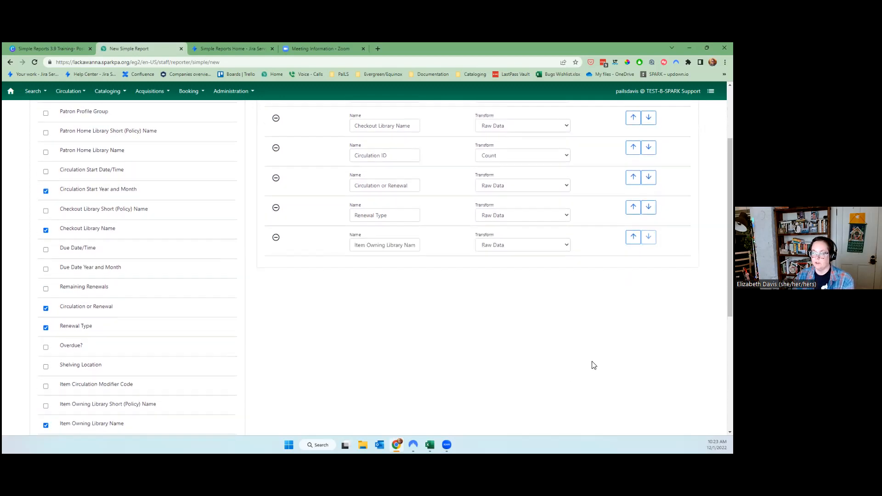
left_click(633, 337)
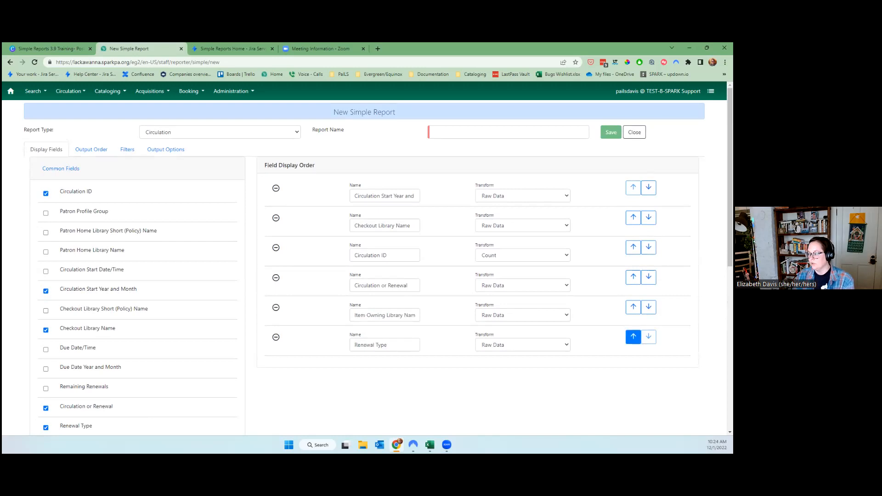
left_click(633, 306)
left_click(633, 277)
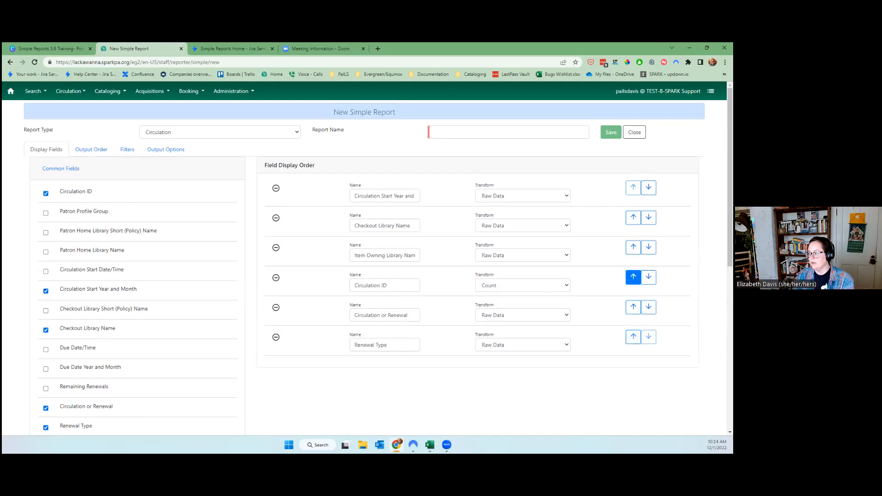
left_click(633, 247)
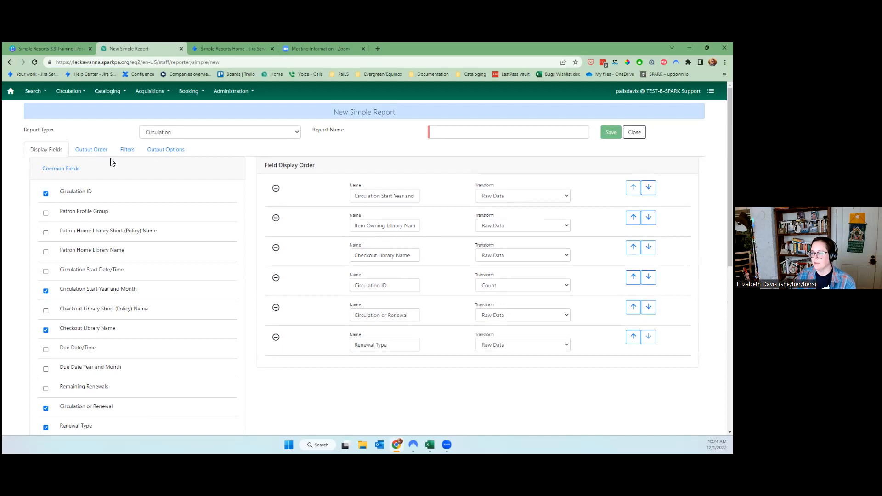
Enter 'Monthly Circulation' as the Report Name on the Output Order tab.
left_click(82, 156)
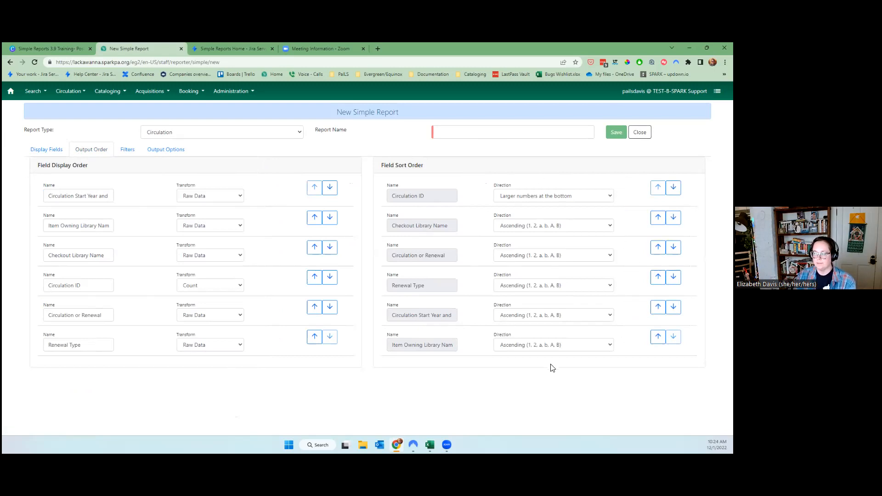
left_click(495, 130)
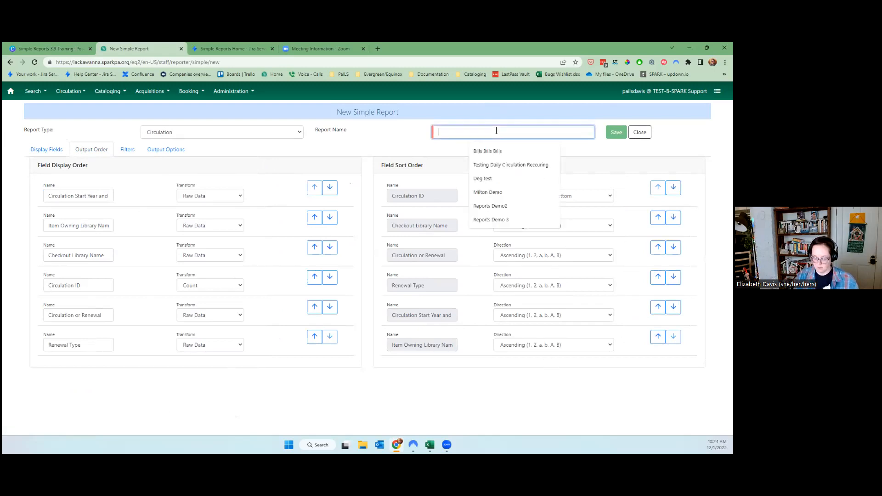
type("Monthly Circulation")
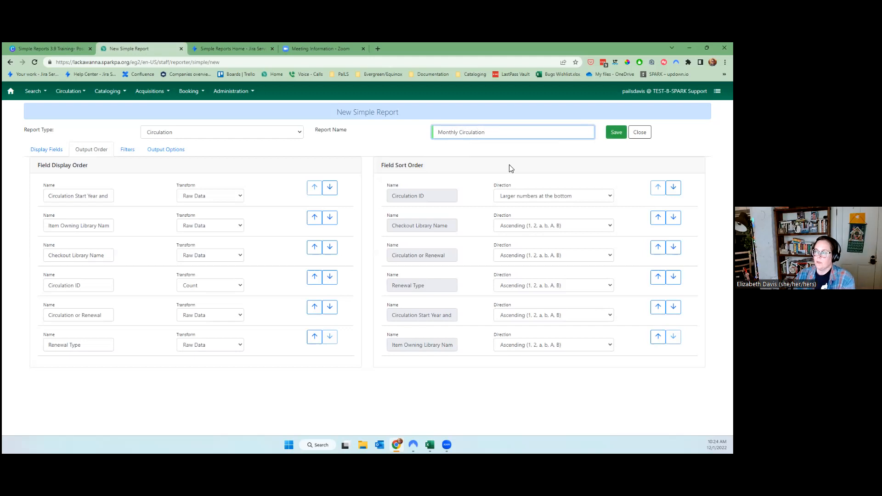
left_click(494, 384)
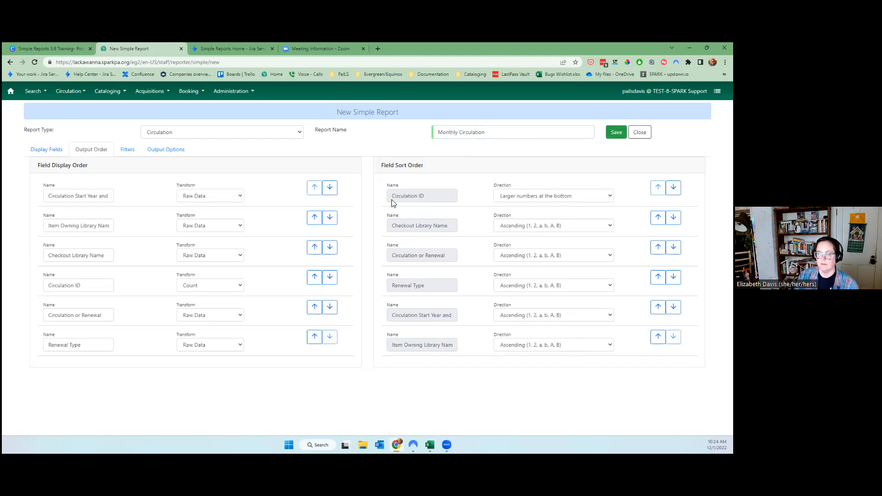
left_click(127, 151)
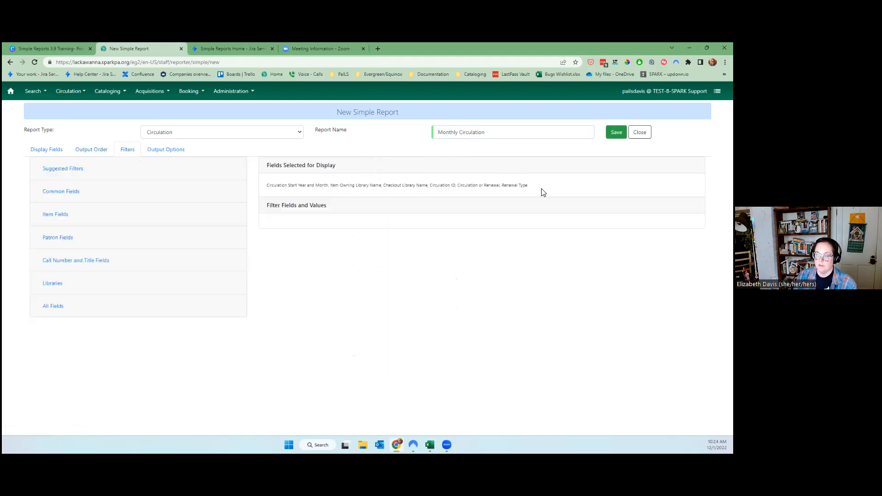
Add Checkout Library from Suggested Filters as a filter field.
left_click_drag(543, 189, 267, 191)
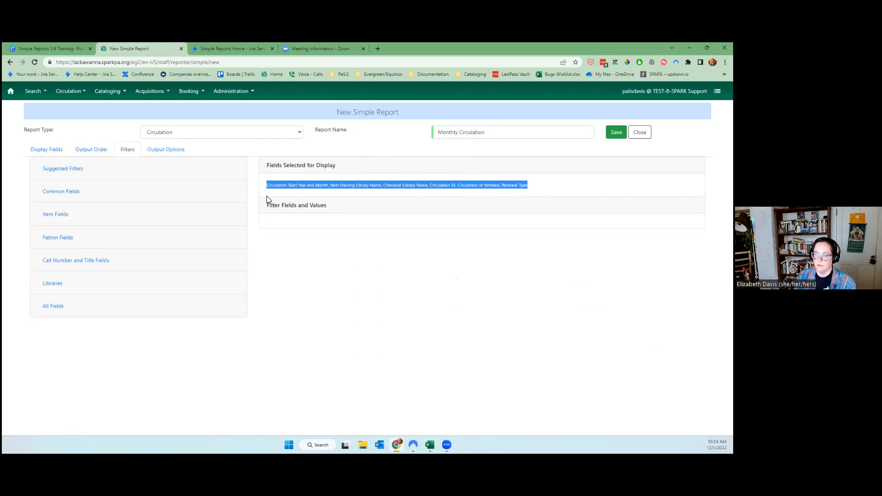
left_click(309, 305)
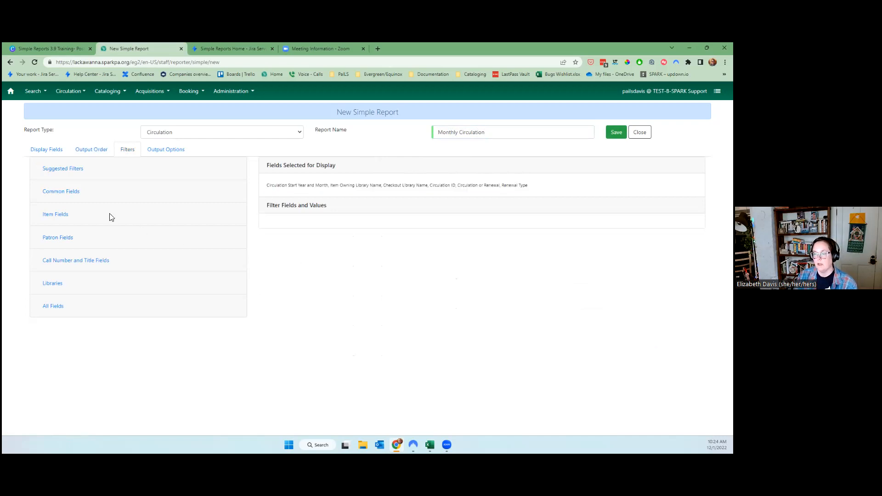
left_click(64, 169)
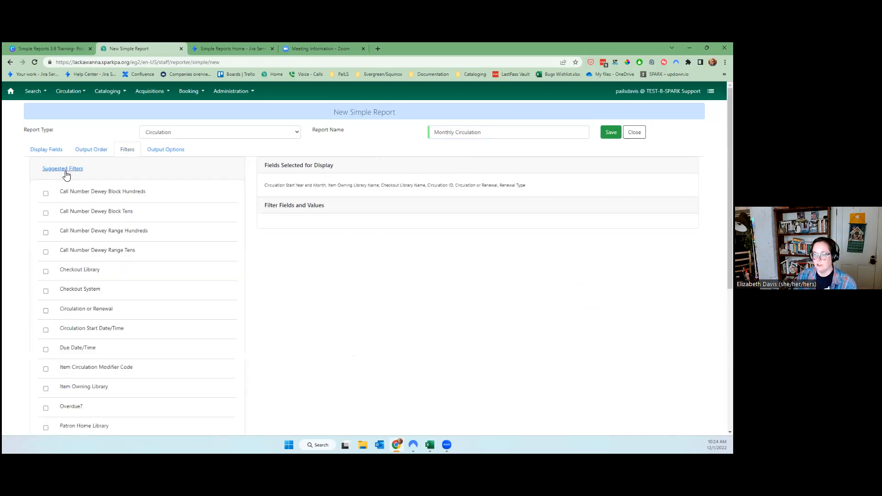
left_click(85, 271)
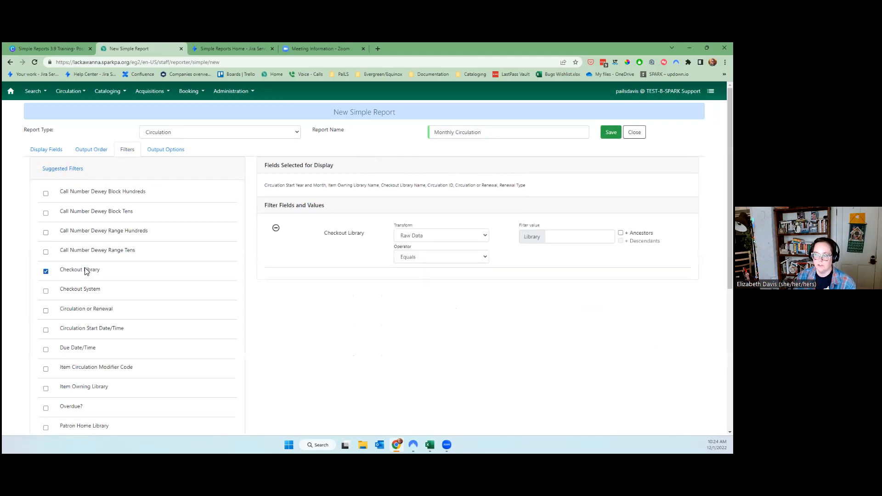
Keep the Checkout Library operator at Equals with no library, and add a Circulation Start Date/Time filter.
left_click(476, 256)
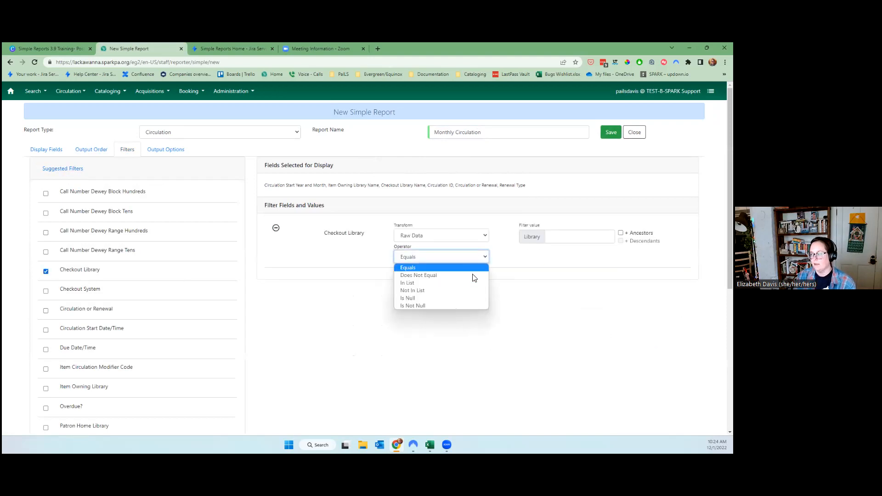
left_click(471, 283)
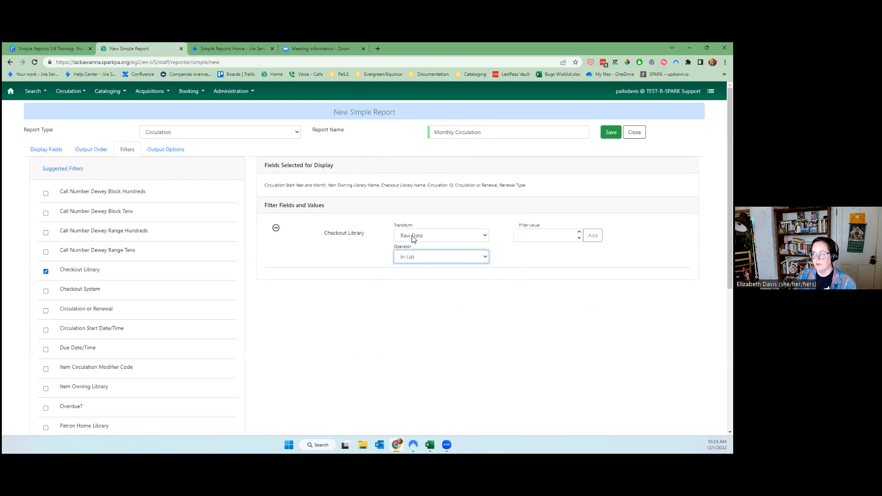
left_click(425, 257)
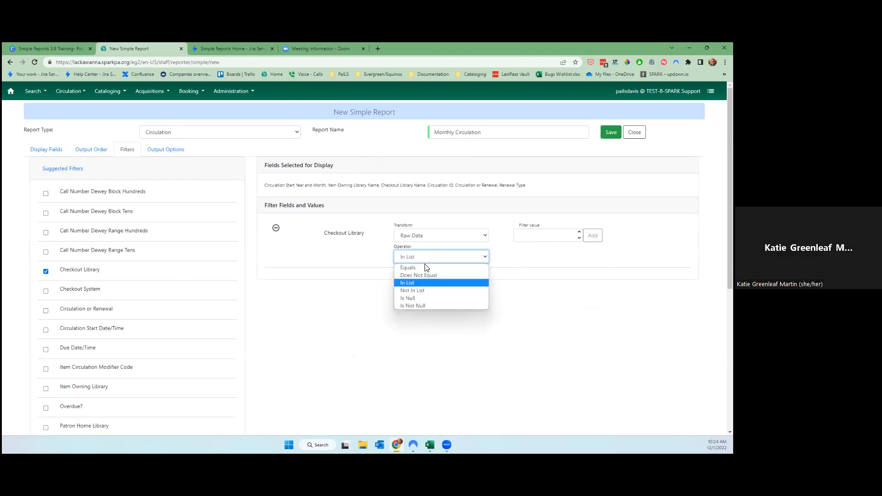
left_click(461, 267)
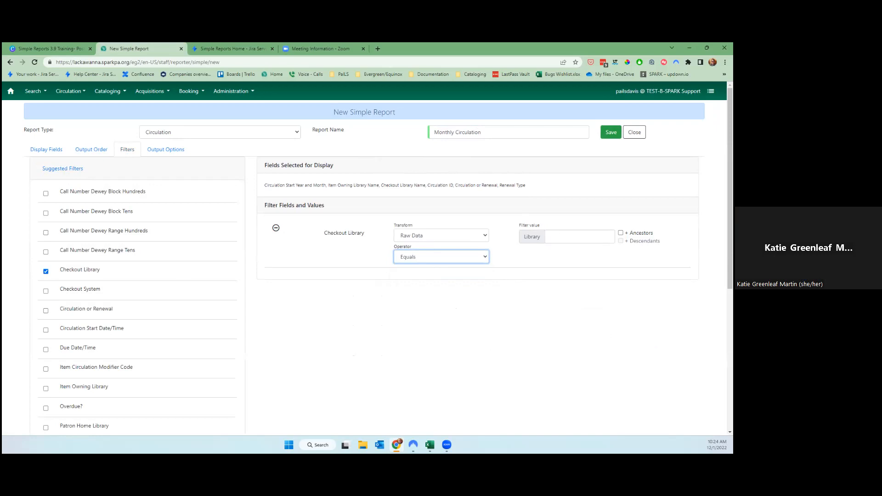
left_click(580, 237)
left_click(551, 200)
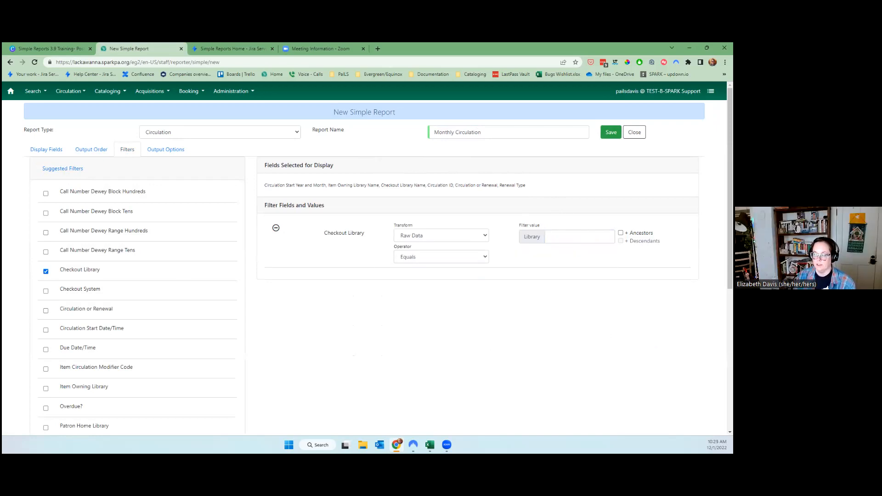
left_click(579, 237)
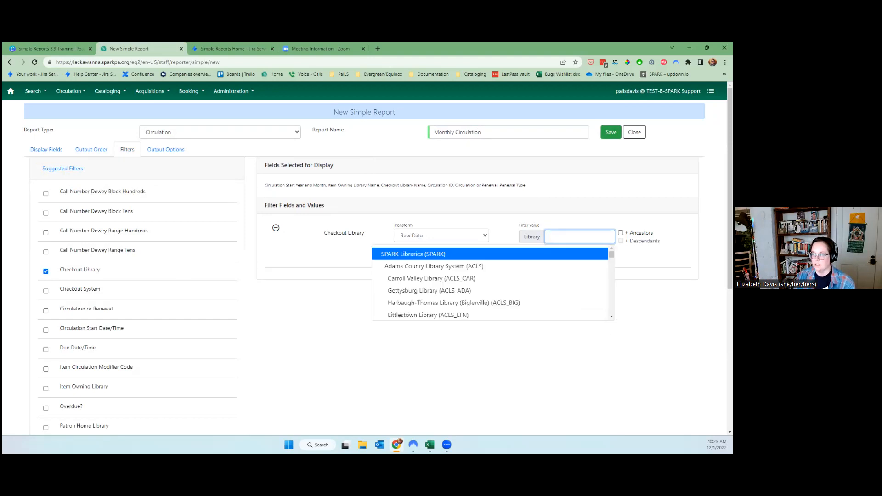
left_click(550, 202)
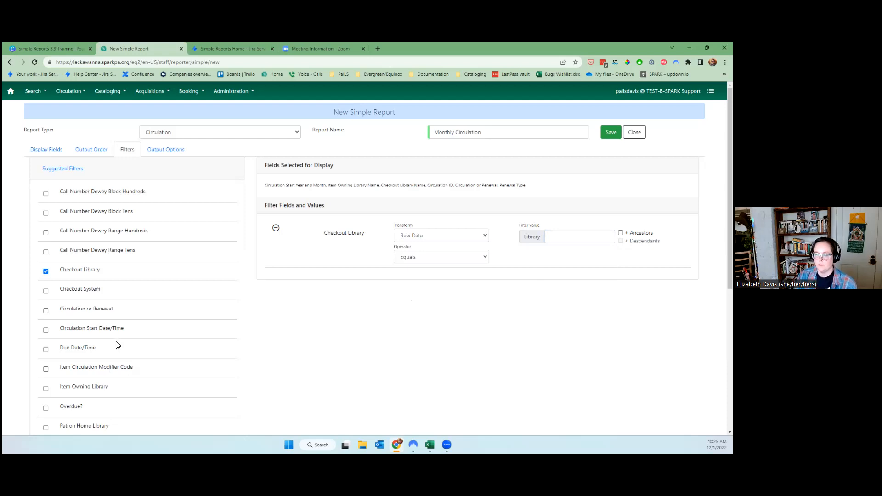
left_click(112, 328)
Set the Circulation Start Date/Time filter to transform Age with a value of 1 months.
left_click(472, 288)
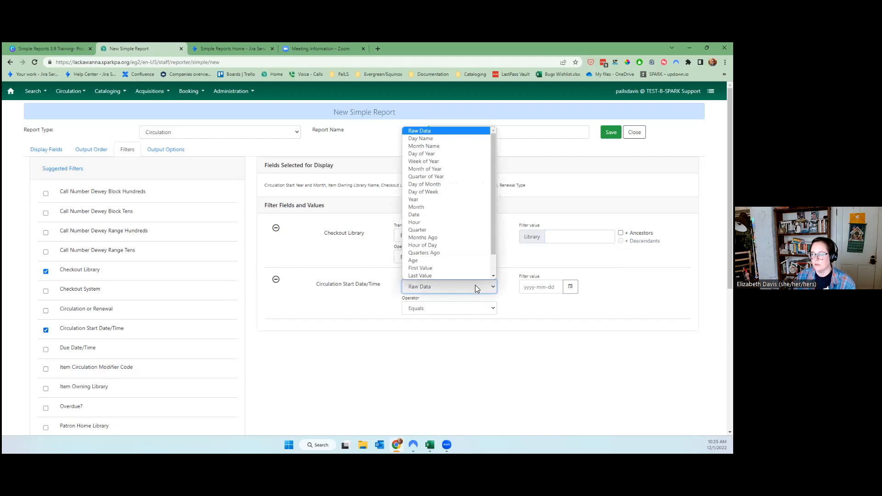
left_click_drag(494, 250, 494, 278)
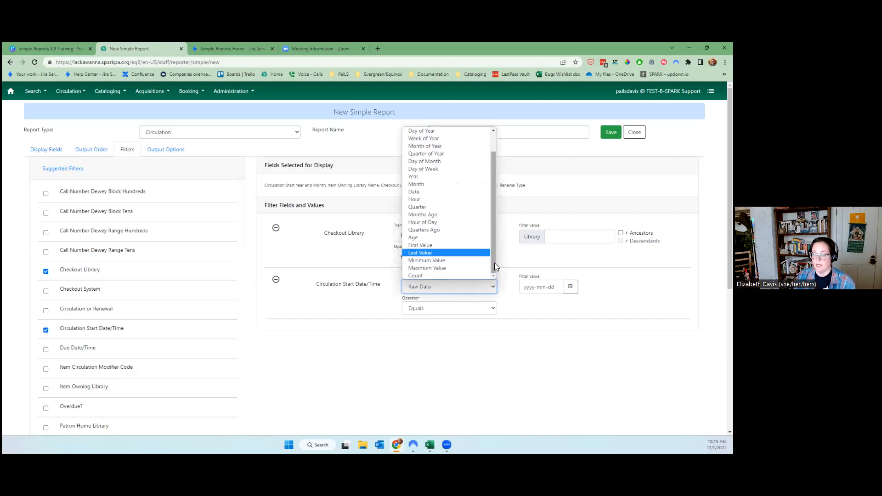
left_click(483, 241)
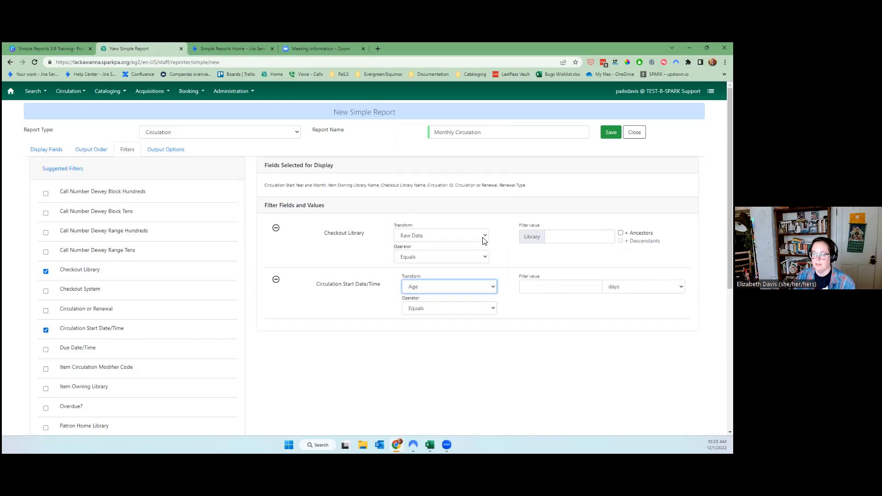
left_click(430, 289)
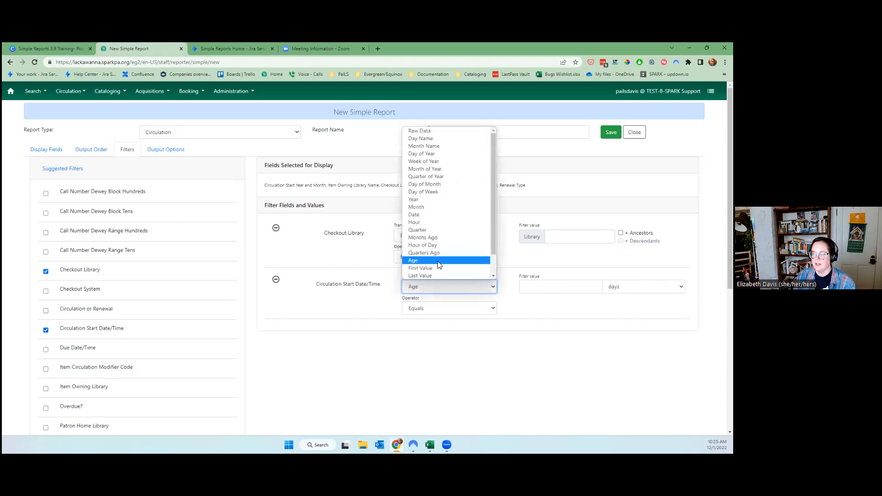
left_click(436, 207)
left_click(594, 288)
left_click(424, 290)
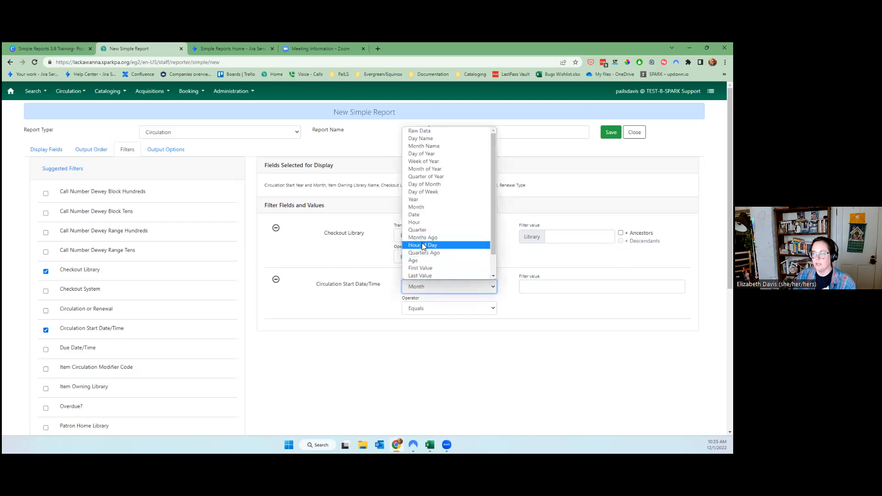
left_click(423, 261)
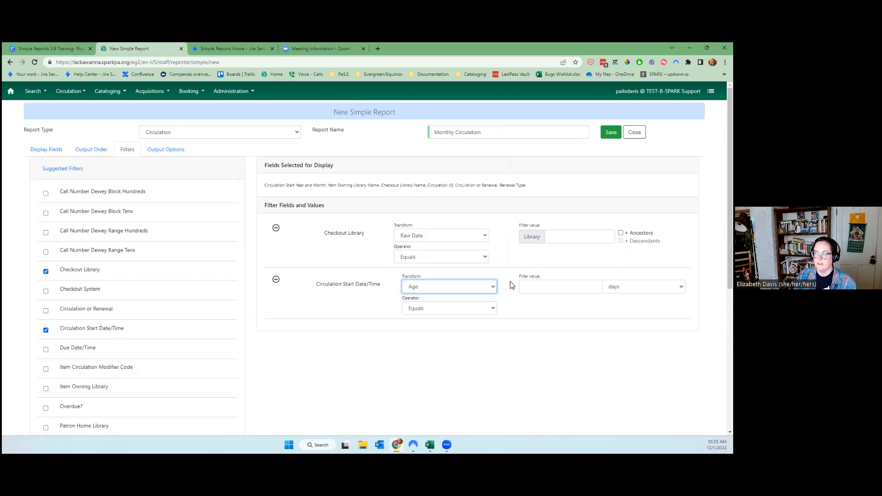
left_click(644, 287)
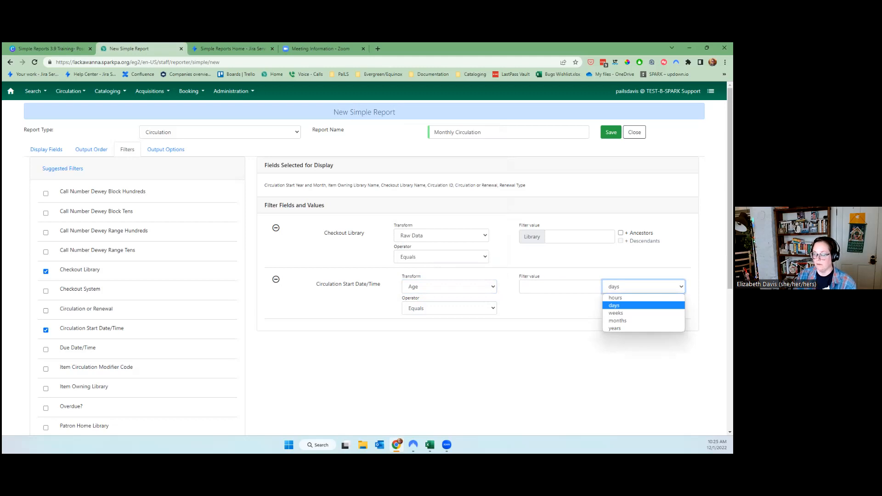
left_click(625, 321)
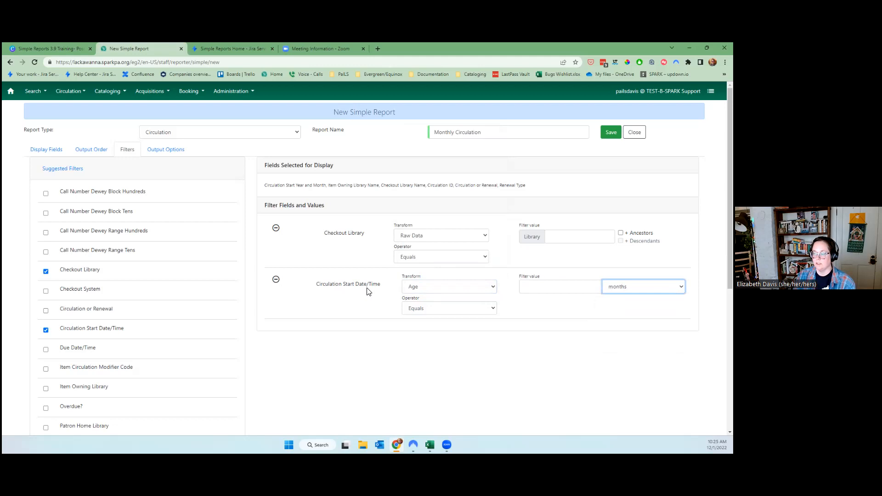
left_click(593, 289)
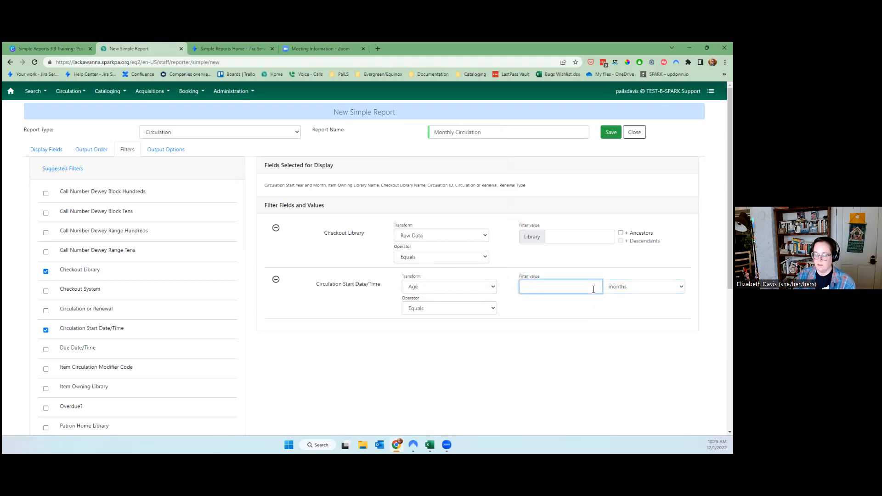
type("1")
Set the Checkout Library filter to Clymer Library (MC_CLY).
left_click(584, 349)
left_click(588, 237)
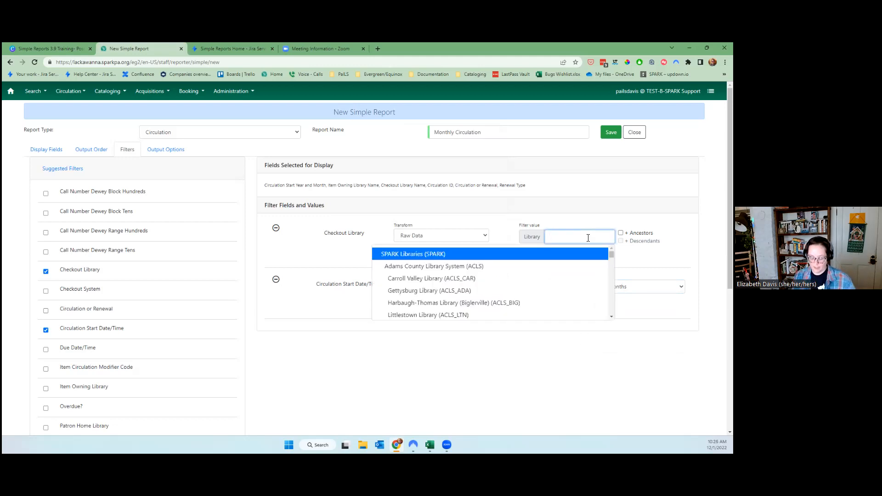
type("Cly")
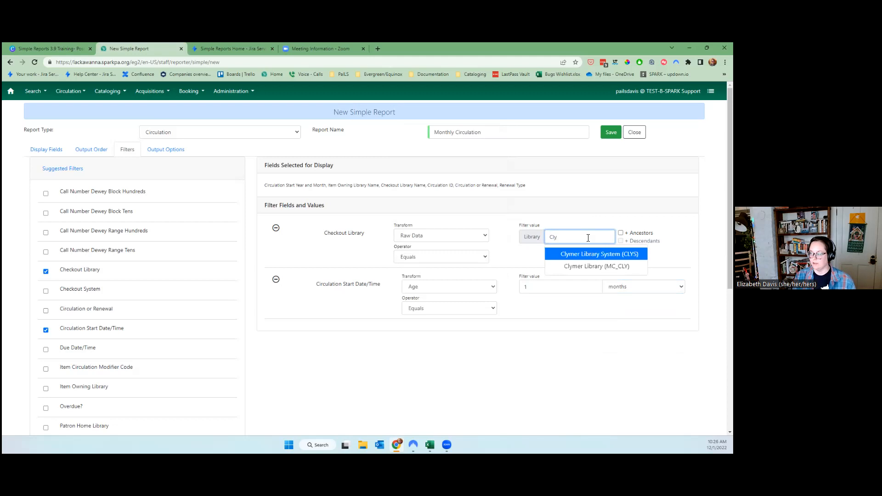
left_click(595, 266)
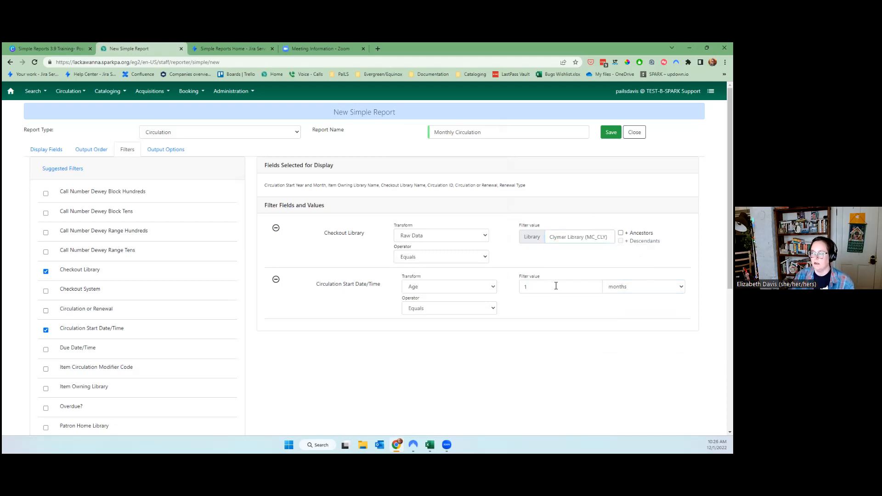
scroll(555, 354, "down", 3)
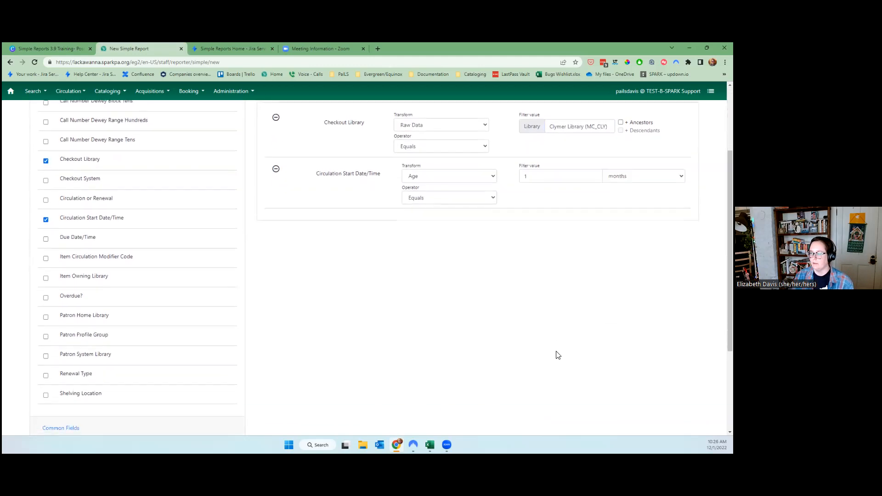
scroll(213, 228, "up", 3)
Make the report recurring with an interval of 1 months.
left_click(158, 153)
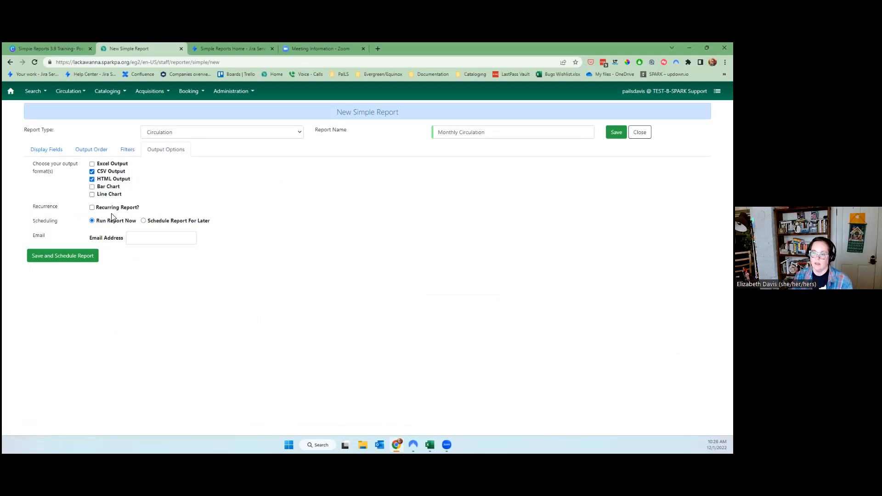
left_click_drag(32, 208, 160, 208)
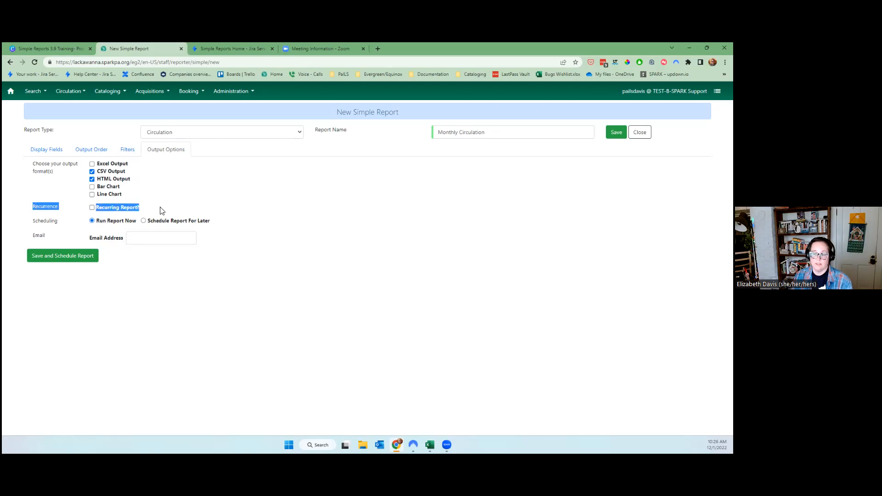
left_click(136, 208)
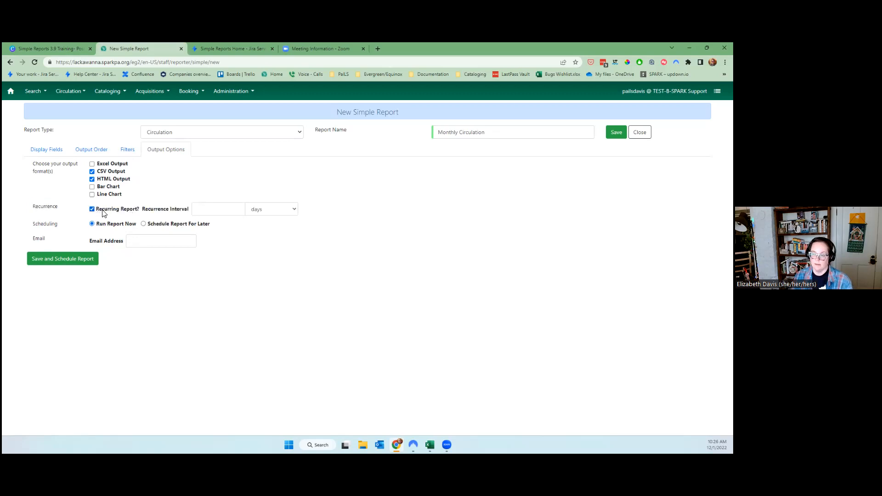
left_click(268, 211)
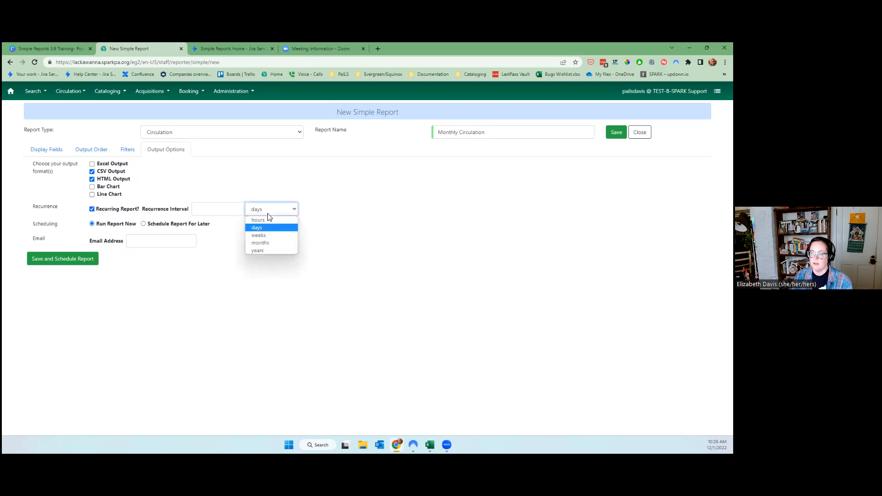
left_click(270, 239)
left_click(214, 211)
type("1")
Keep Run Report Now selected instead of a January 1, 2023 scheduled run.
left_click(176, 228)
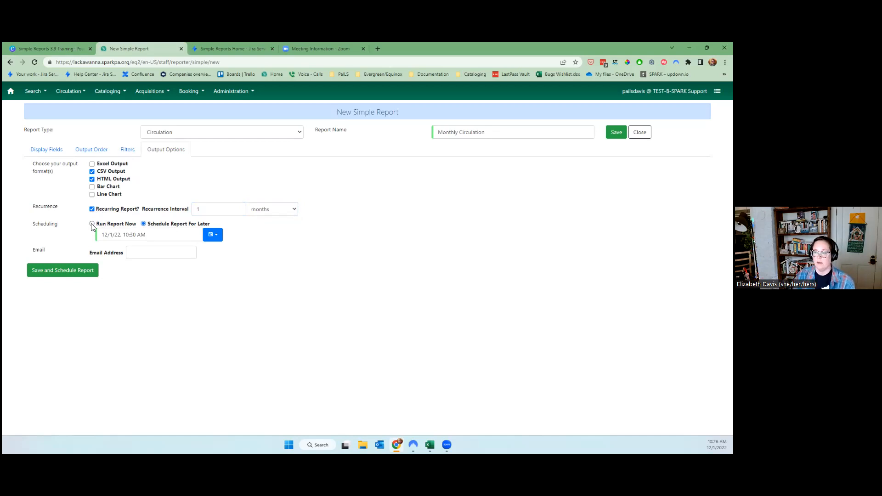
left_click(104, 235)
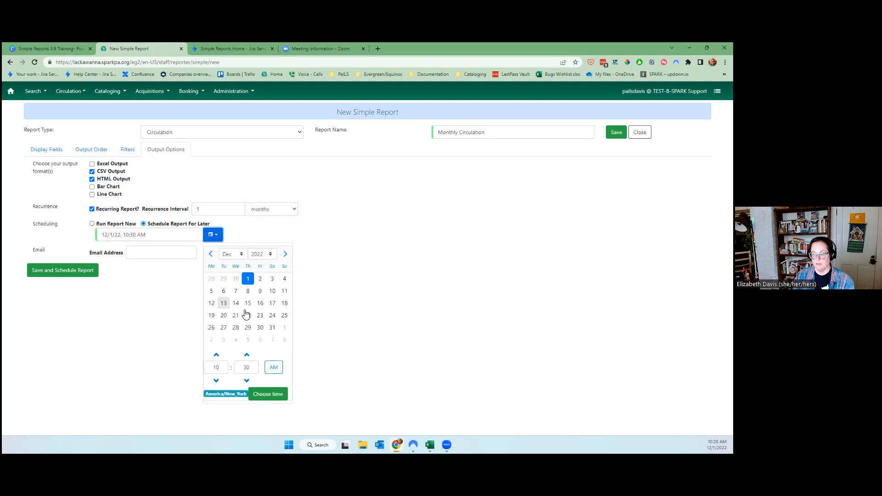
left_click(285, 327)
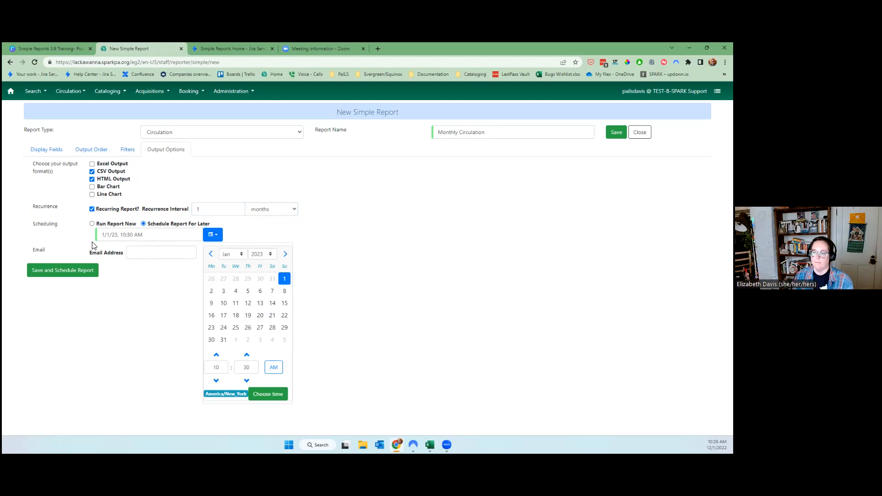
left_click(147, 256)
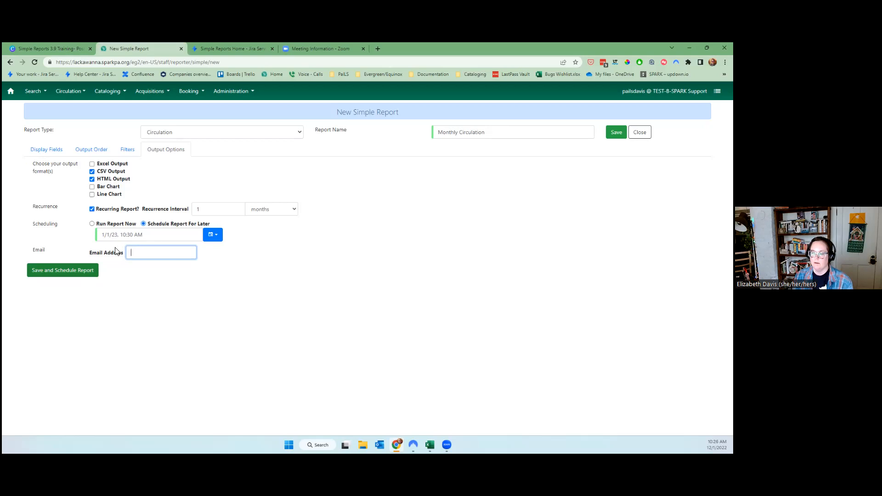
left_click(92, 223)
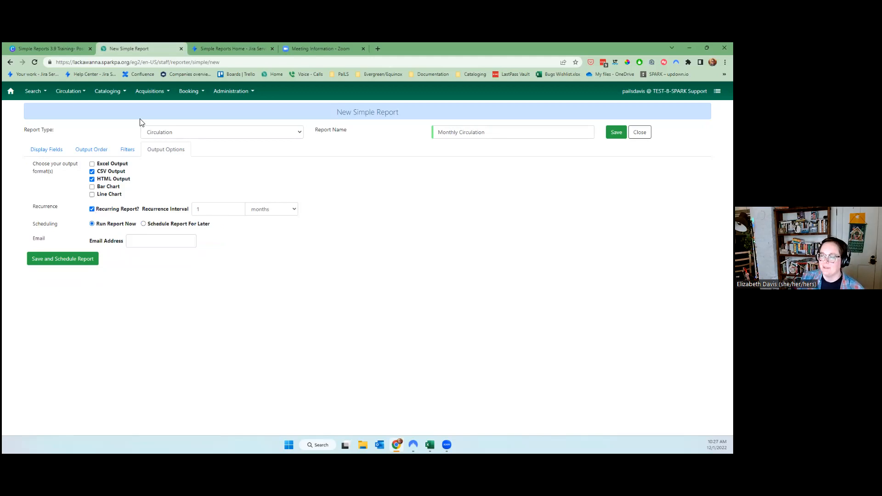
left_click(131, 153)
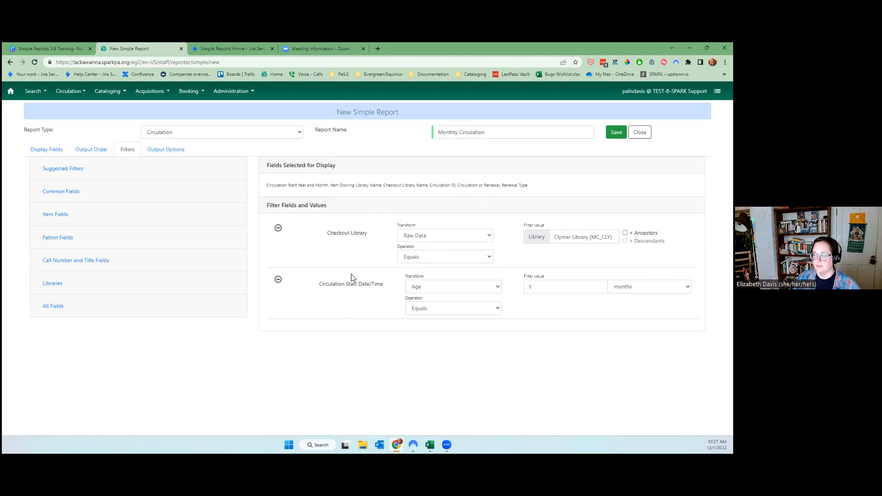
Save the recurring Monthly Circulation report and close the editor.
left_click_drag(323, 284, 393, 291)
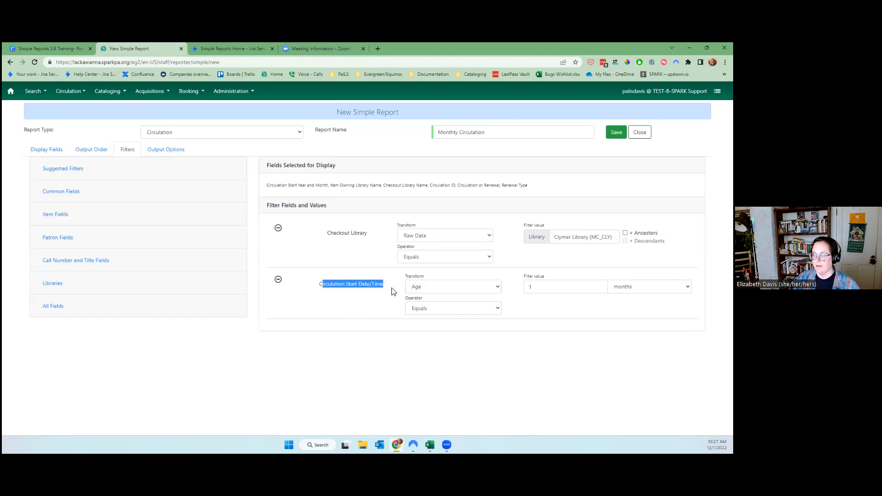
left_click(160, 155)
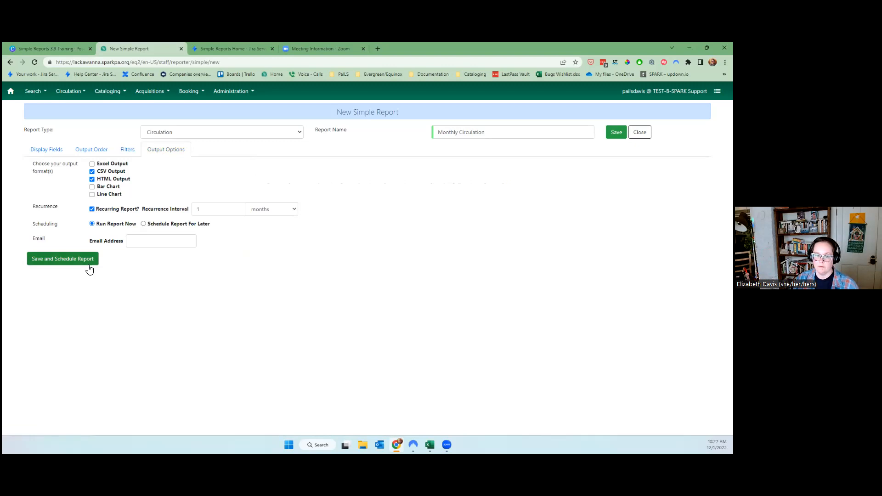
left_click(616, 133)
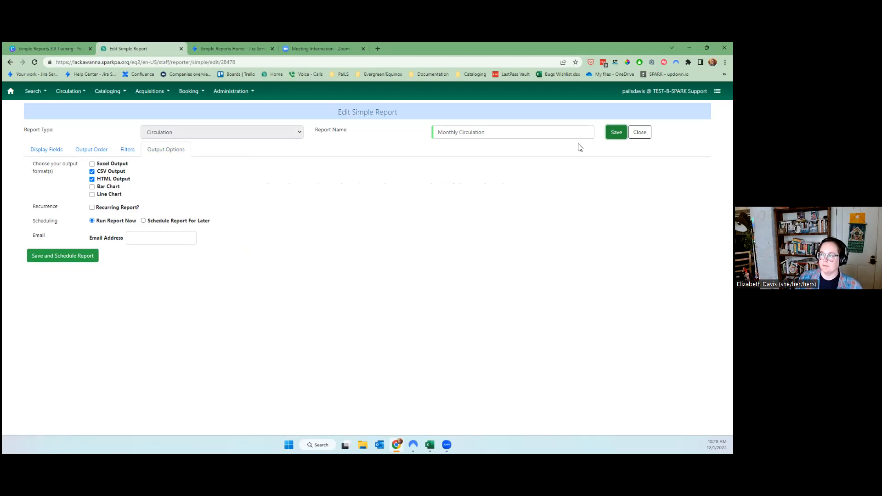
left_click(640, 132)
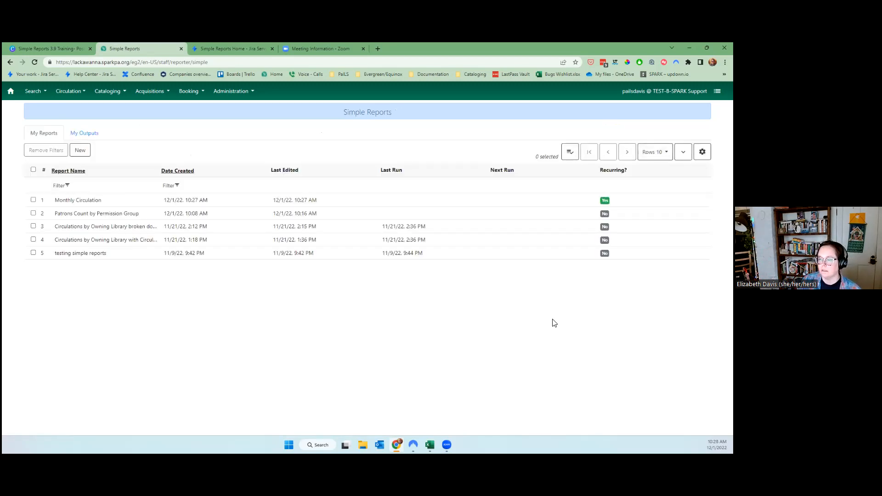
Check My Outputs, then select the second report in My Reports and open its actions.
left_click(83, 134)
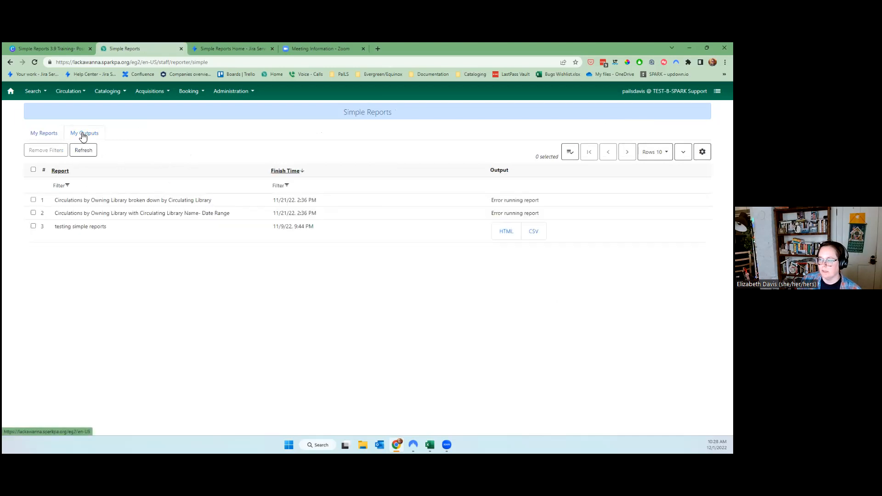
left_click(49, 135)
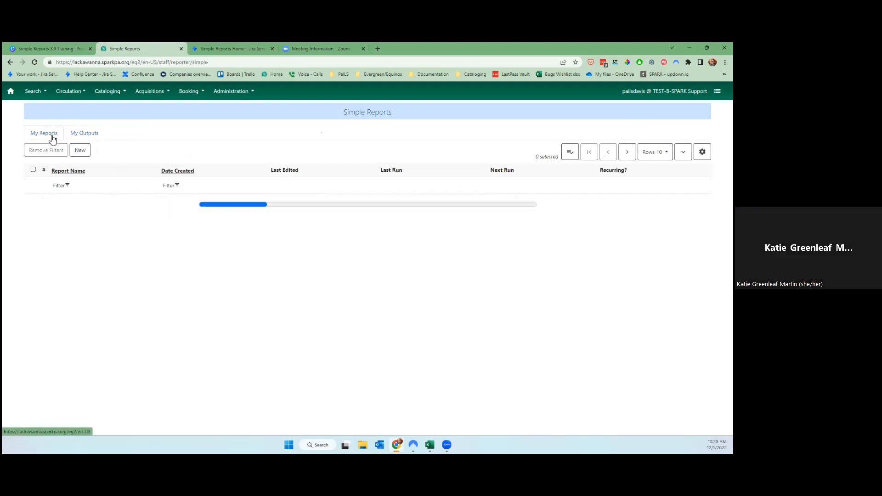
left_click(90, 217)
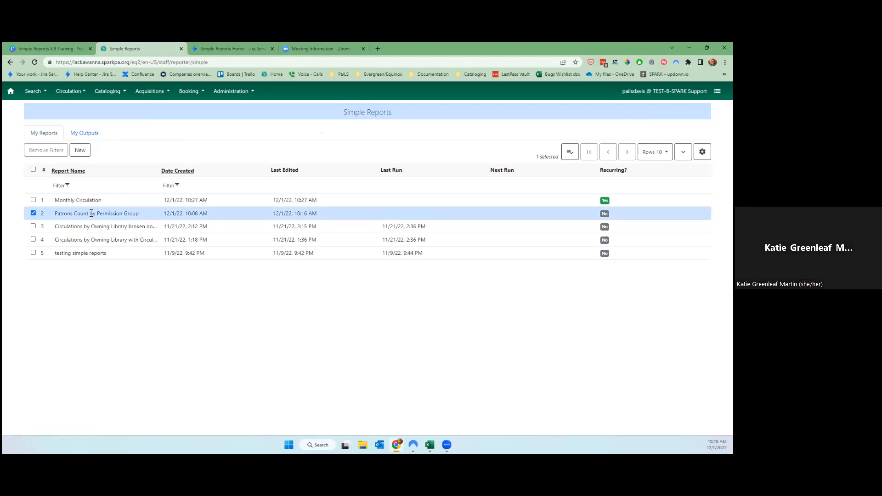
right_click(33, 212)
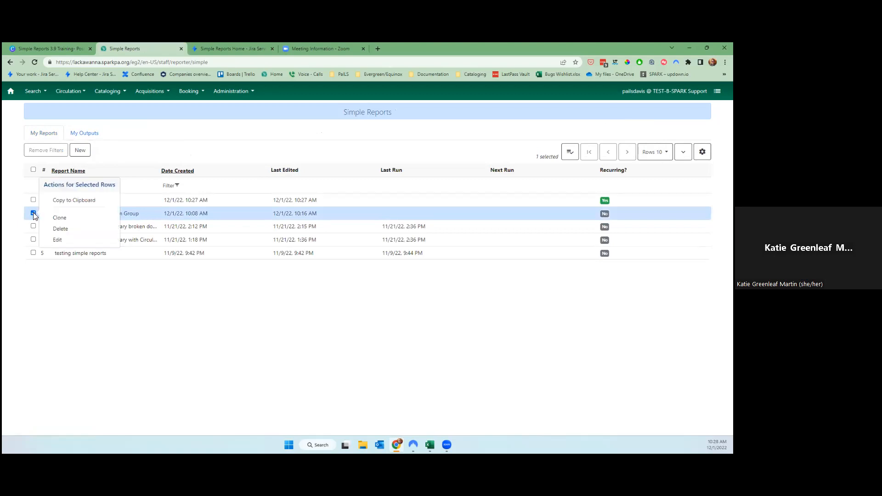
left_click(58, 241)
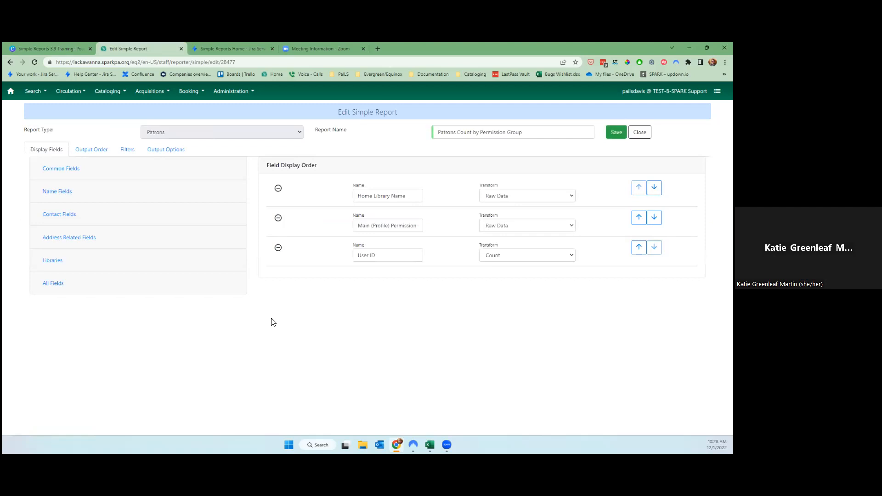
left_click(130, 150)
scroll(477, 275, "down", 3)
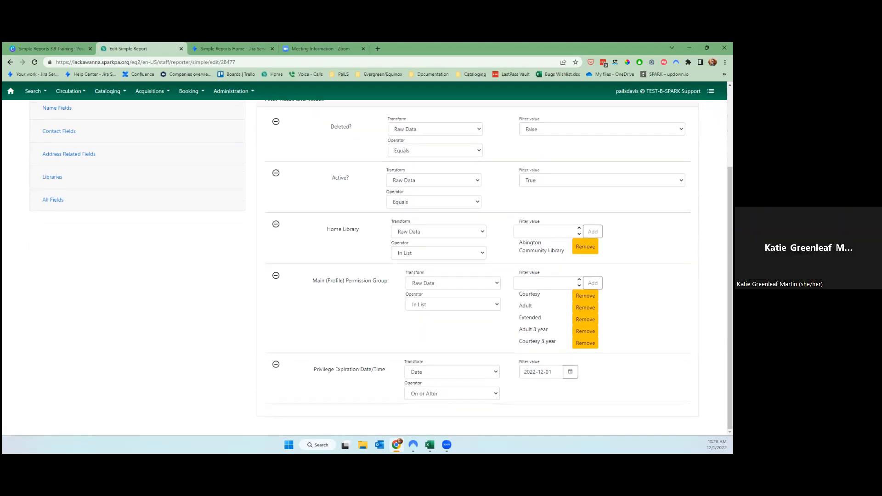
scroll(478, 275, "up", 2)
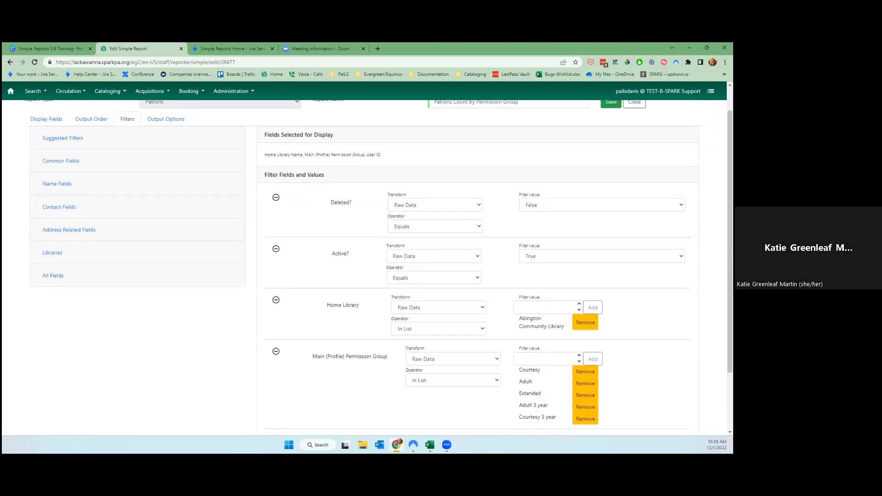
scroll(416, 213, "up", 1)
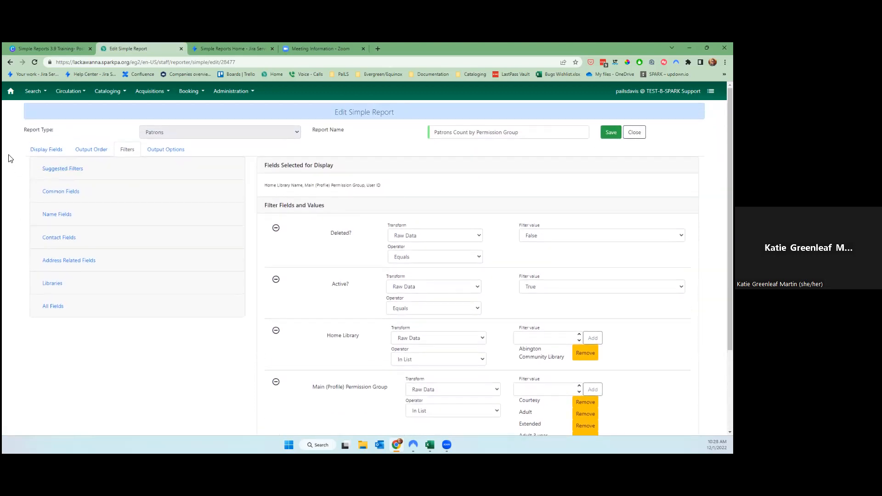
scroll(118, 335, "down", 3)
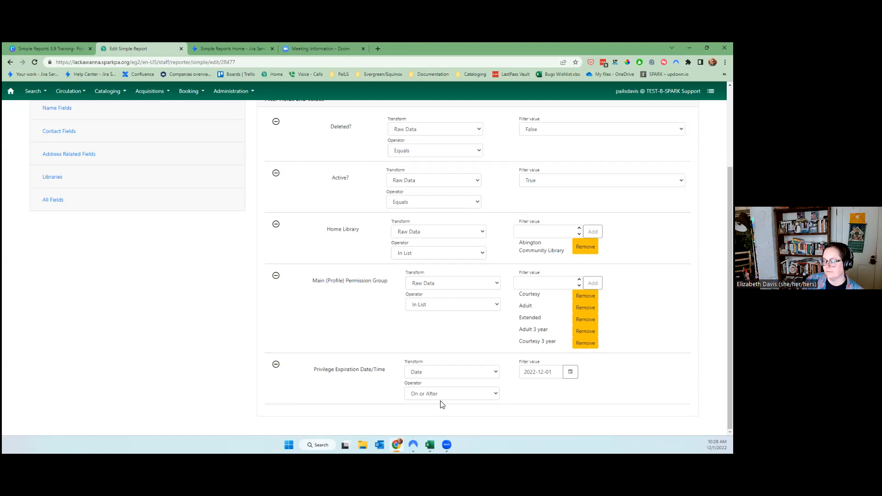
scroll(440, 404, "up", 2)
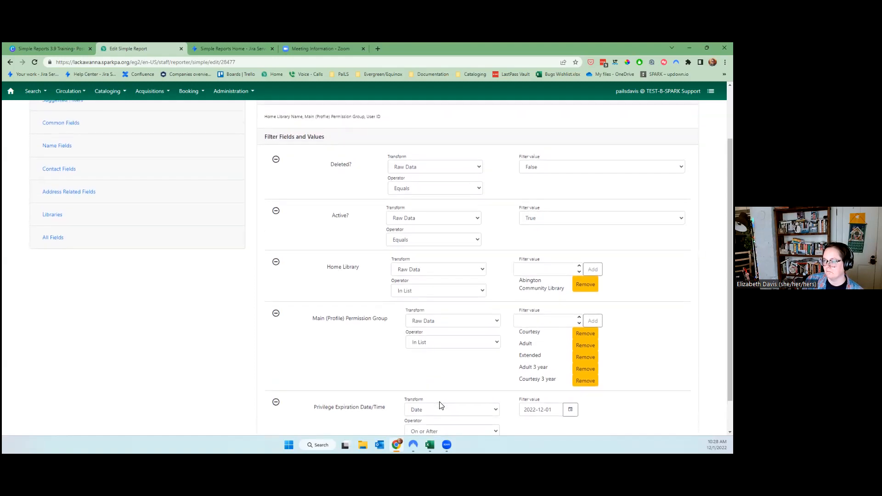
scroll(440, 405, "up", 1)
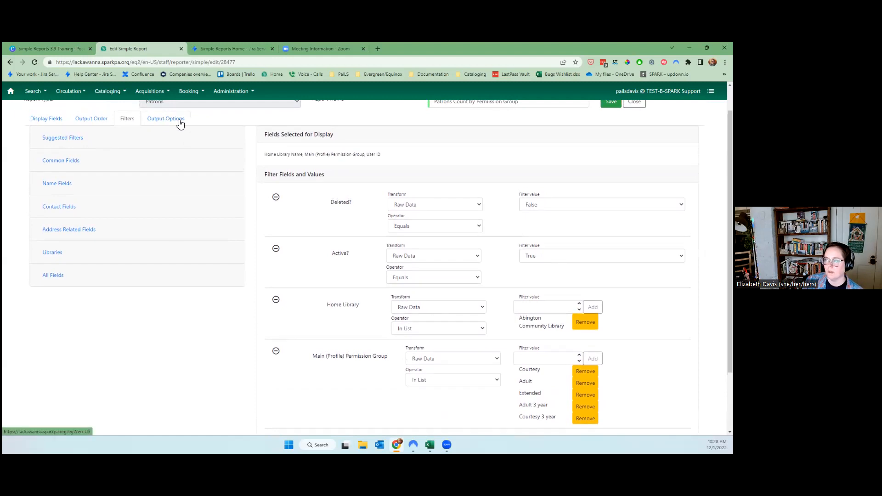
scroll(181, 119, "up", 1)
left_click(634, 131)
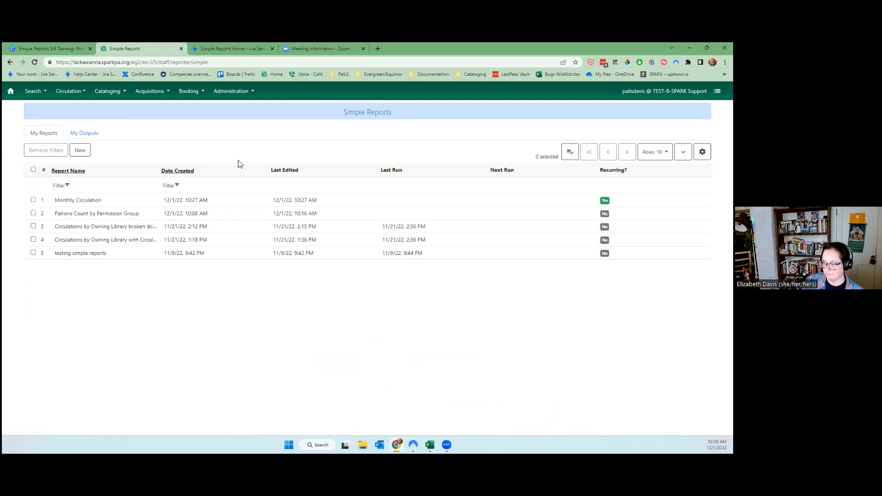
Reopen the Monthly Circulation report for editing from My Reports.
left_click(84, 135)
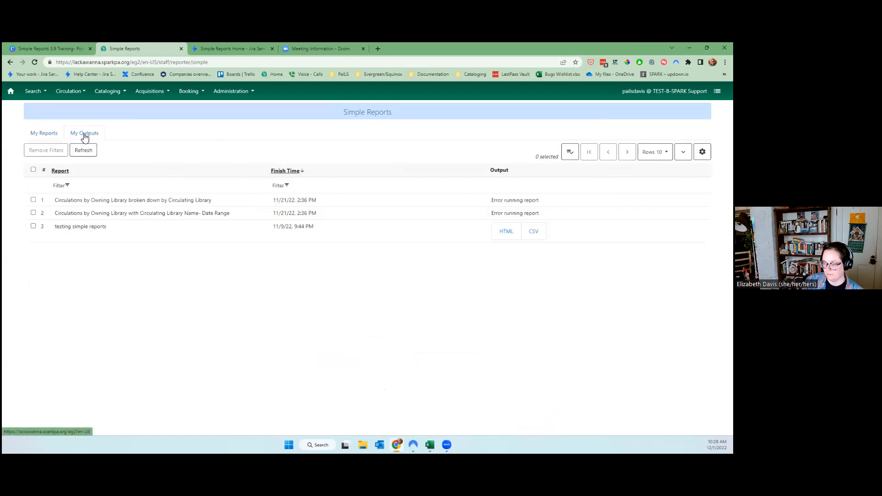
left_click(38, 134)
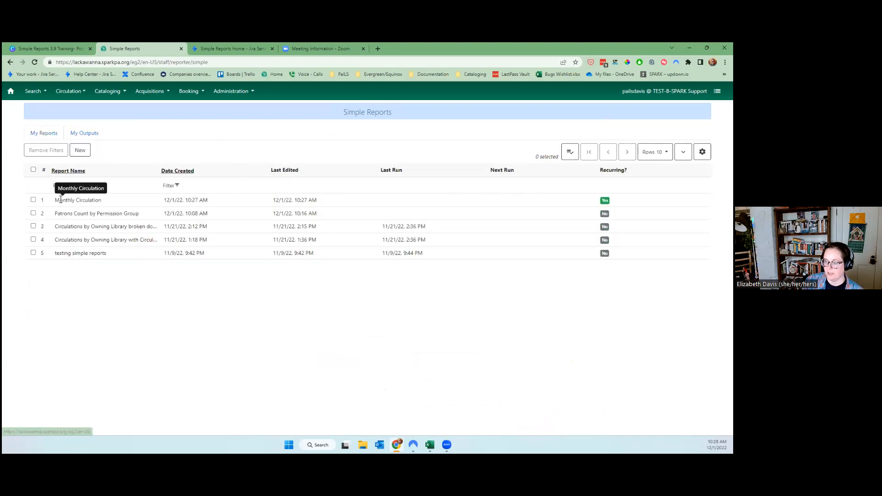
right_click(31, 200)
left_click(31, 201)
left_click(33, 201)
right_click(34, 201)
left_click(57, 227)
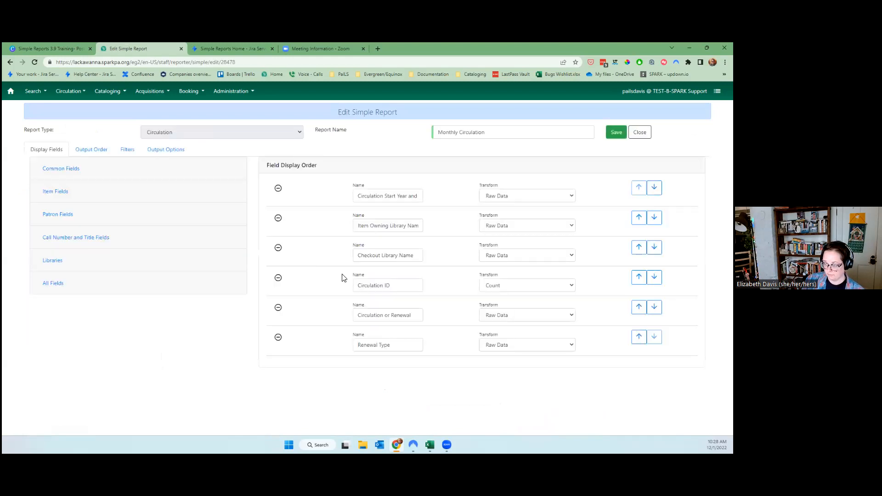
Untick Recurring Report, save and run the report now, then view My Outputs.
left_click(133, 151)
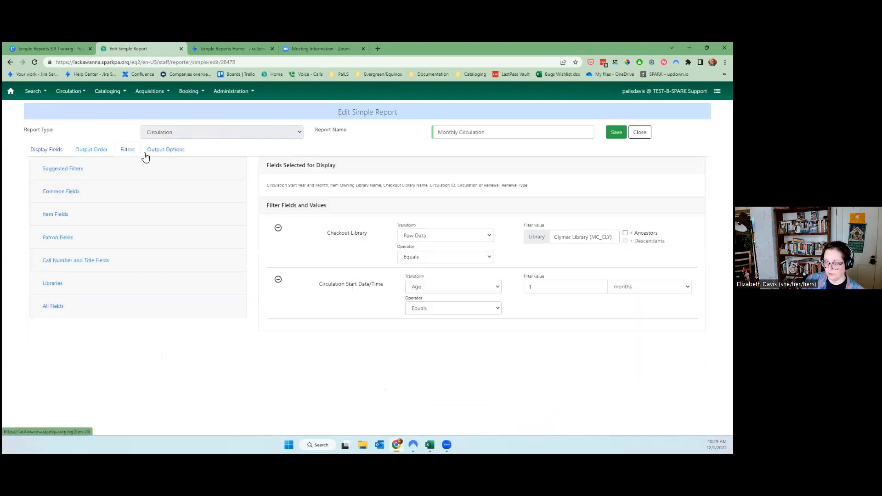
left_click(159, 152)
left_click(91, 209)
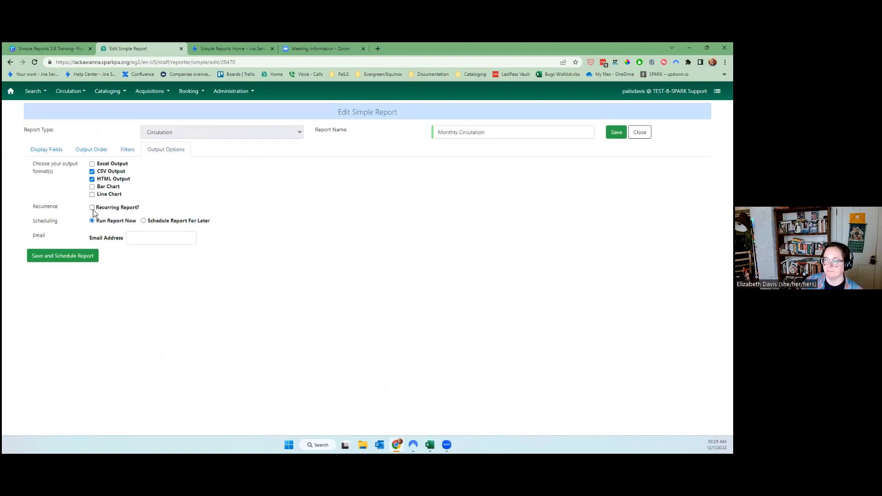
left_click(66, 263)
left_click(66, 261)
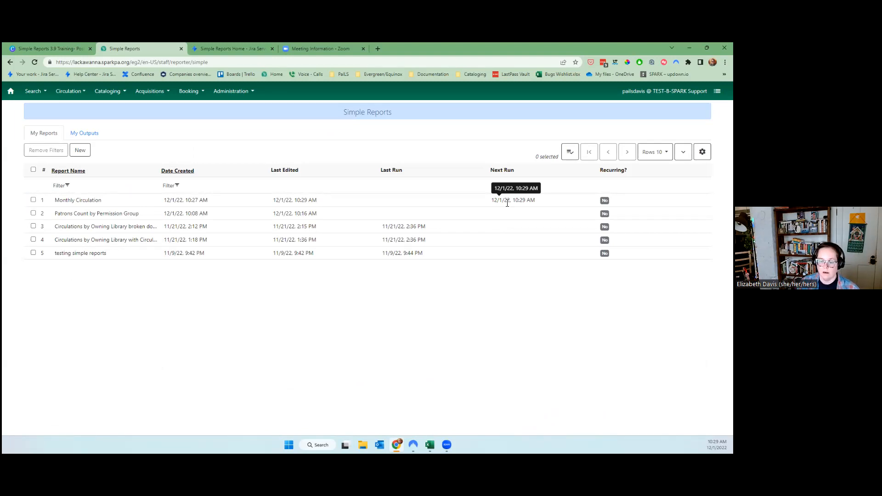
left_click(78, 137)
View the Patrons Count by Permission Group HTML output, noting the Adult 3 year count of 4190.
left_click_drag(93, 199, 363, 211)
left_click(361, 212)
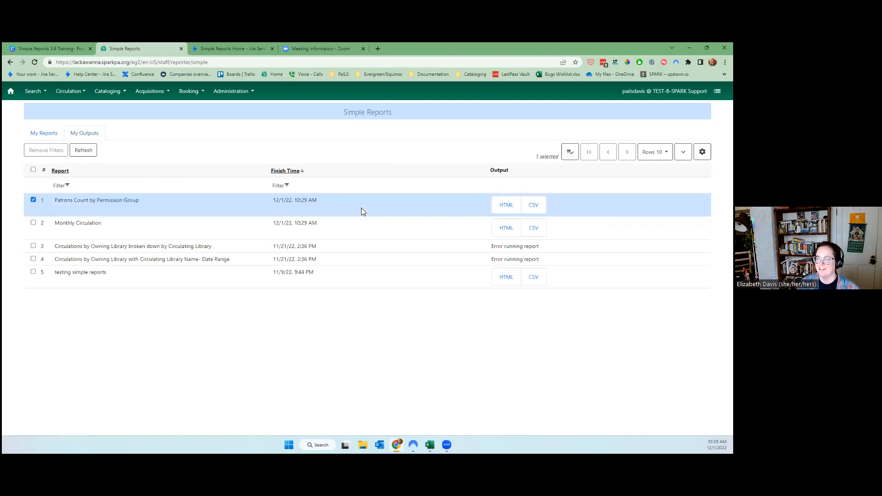
left_click(507, 206)
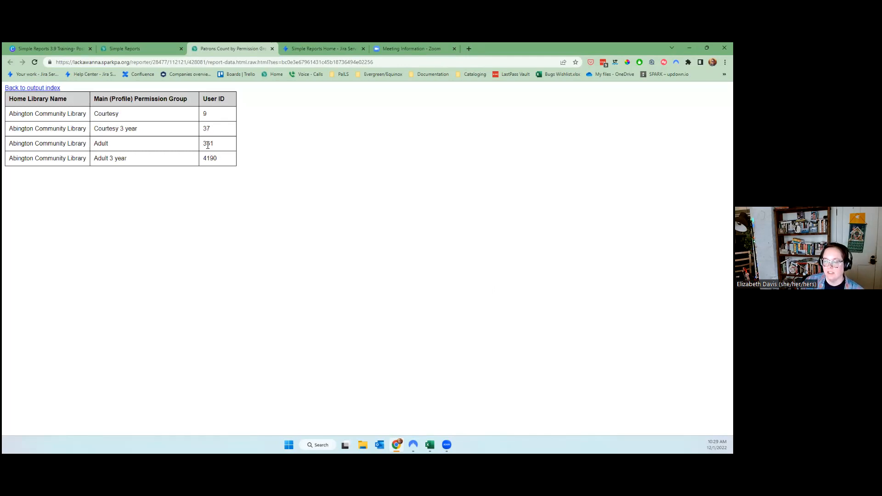
left_click_drag(151, 141, 102, 143)
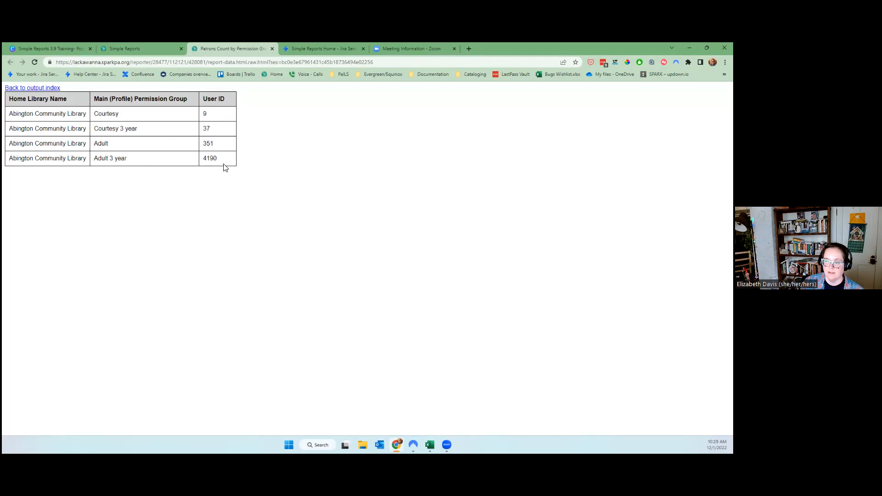
left_click_drag(213, 161, 94, 160)
left_click(123, 211)
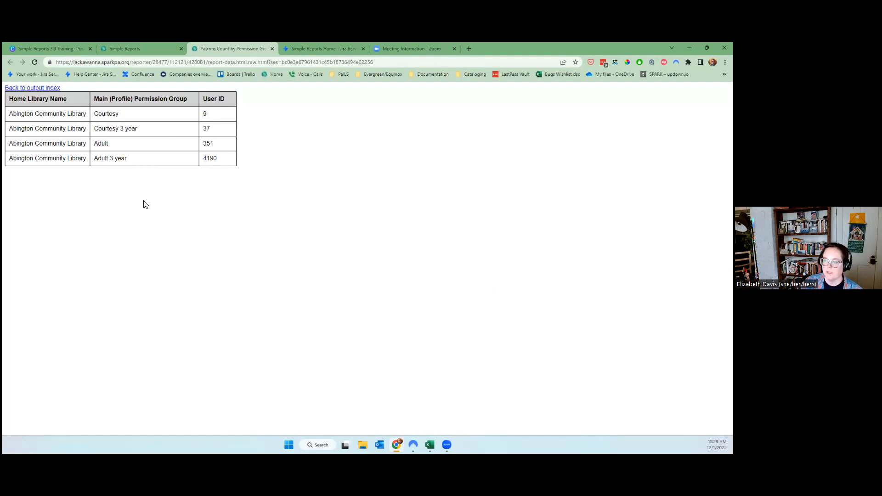
left_click(271, 48)
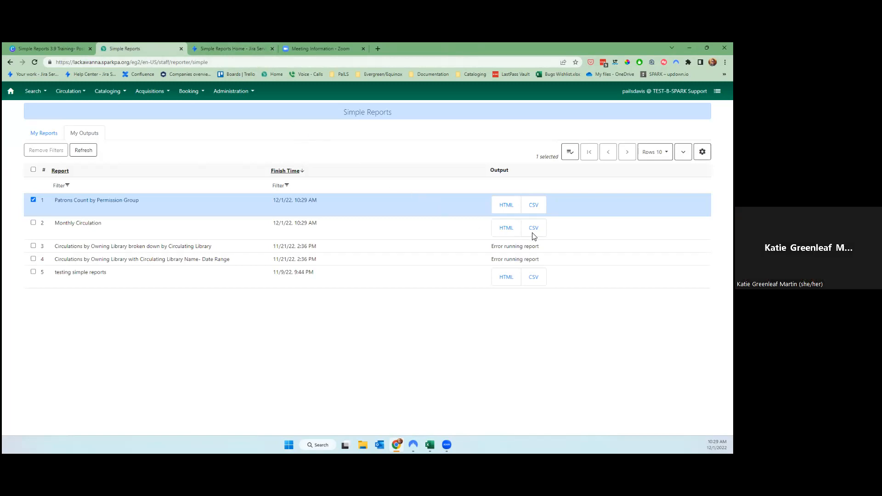
View the empty Monthly Circulation HTML output and its index, then close it.
left_click(507, 227)
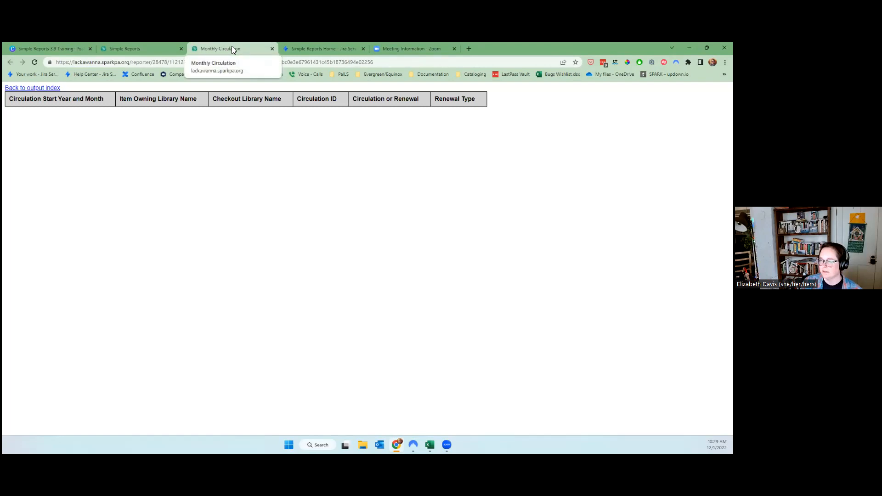
left_click(23, 88)
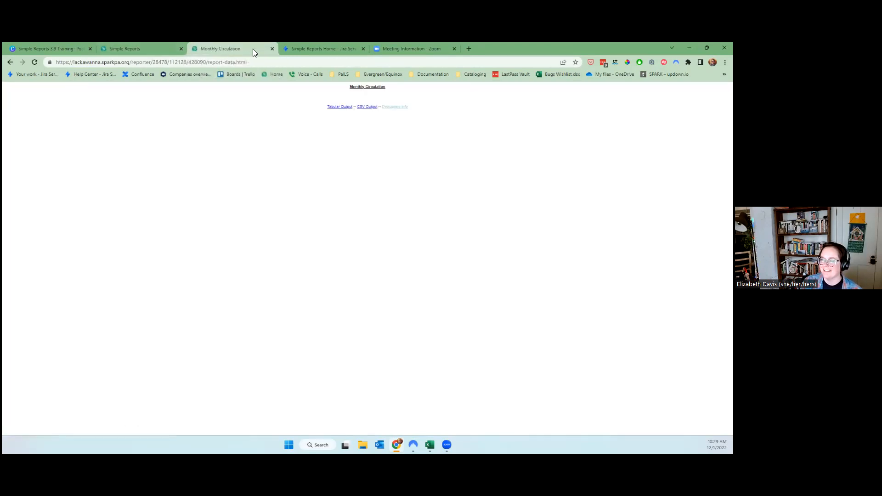
left_click(271, 49)
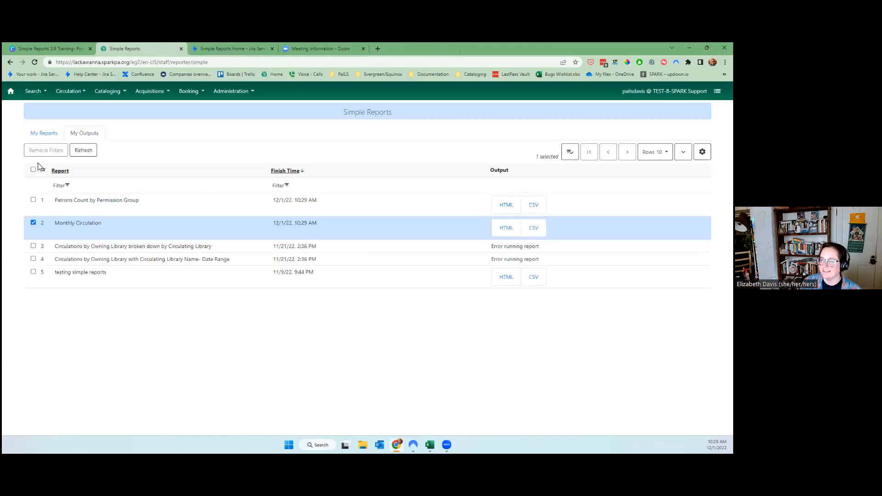
Edit the Monthly Circulation report, keeping the first display field as Raw Data.
left_click(44, 135)
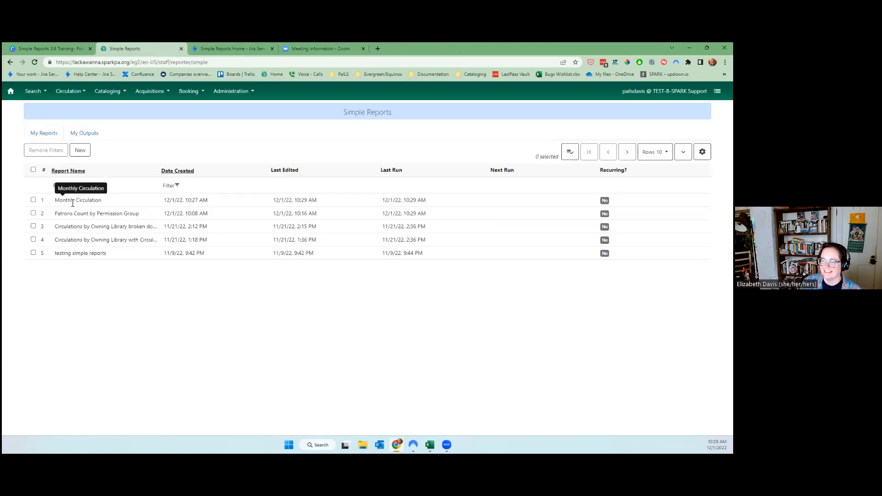
right_click(69, 203)
left_click(84, 272)
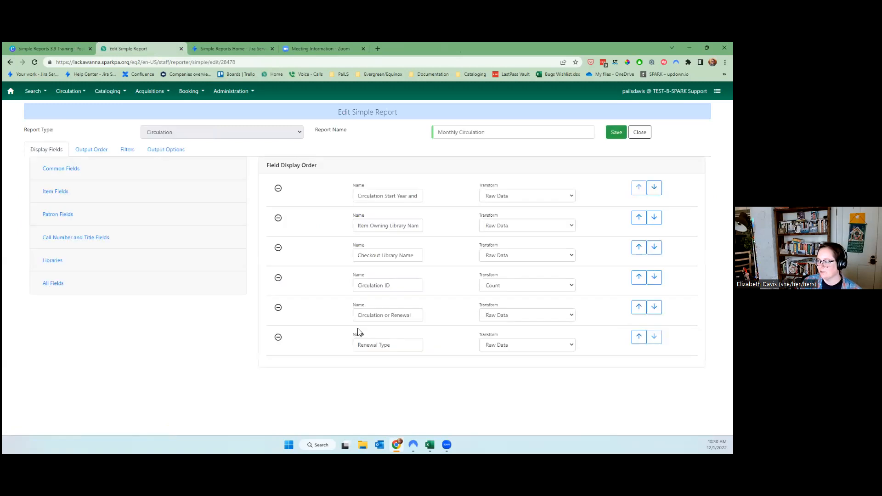
left_click(504, 198)
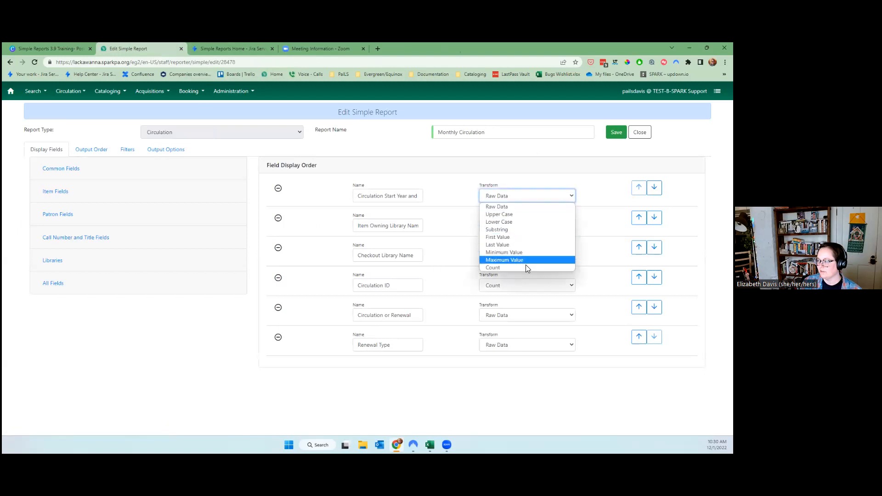
left_click(497, 206)
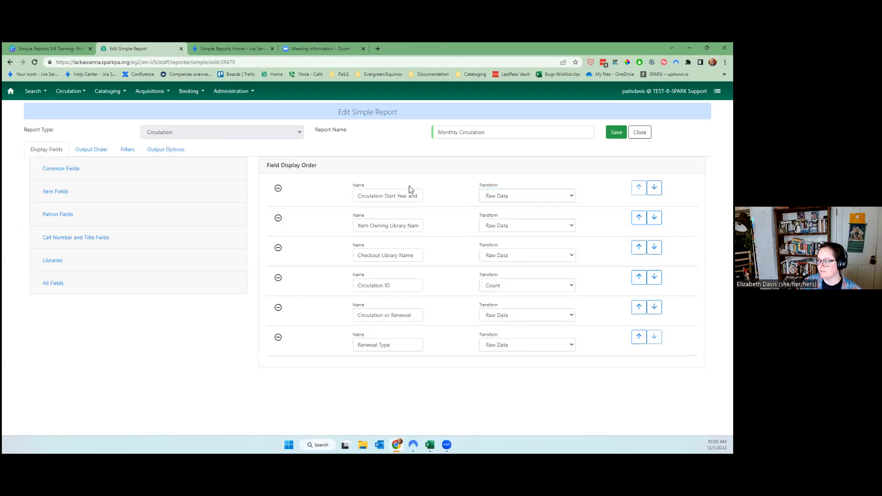
left_click(121, 154)
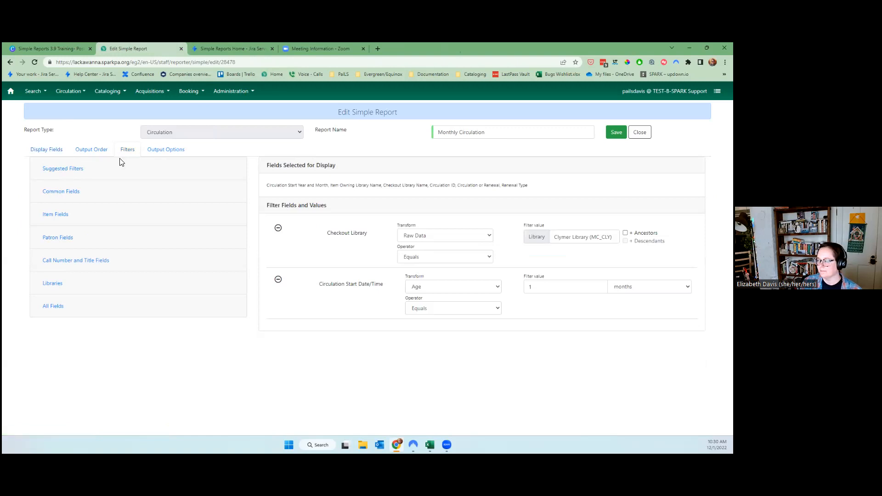
left_click(169, 150)
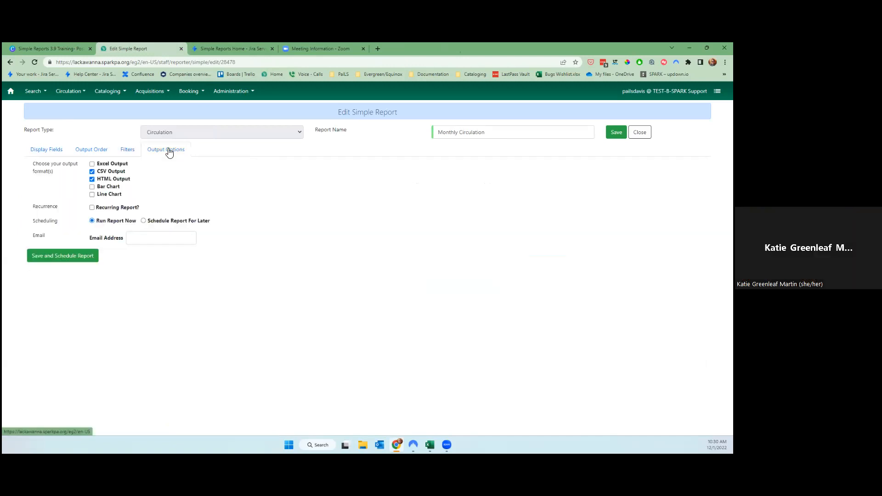
left_click(128, 155)
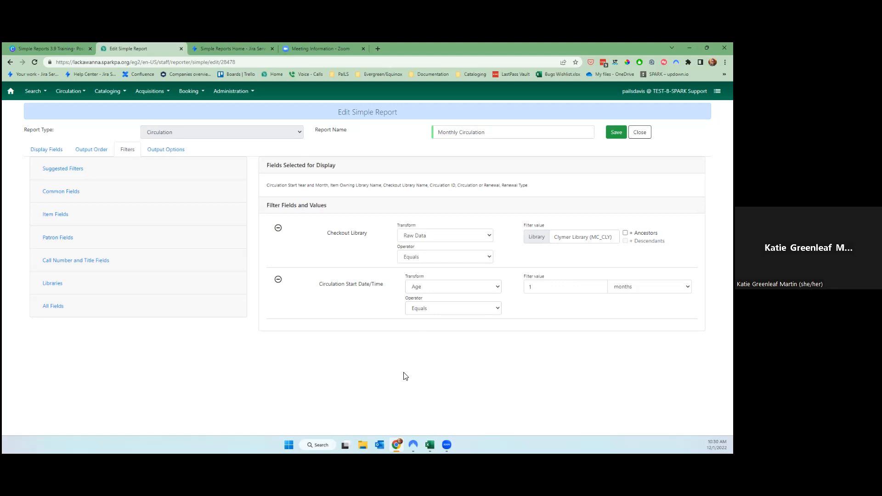
Set the circulation start filter to the Date transform with the Between operator.
left_click(421, 289)
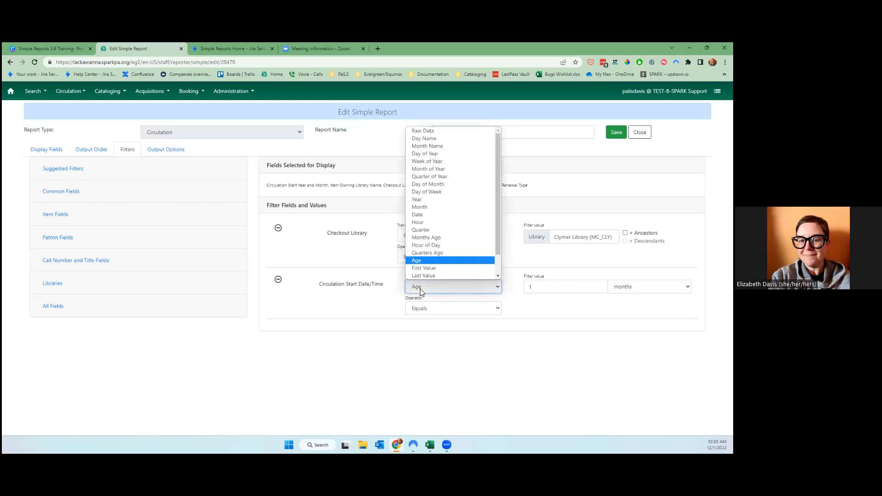
left_click_drag(498, 254, 501, 274)
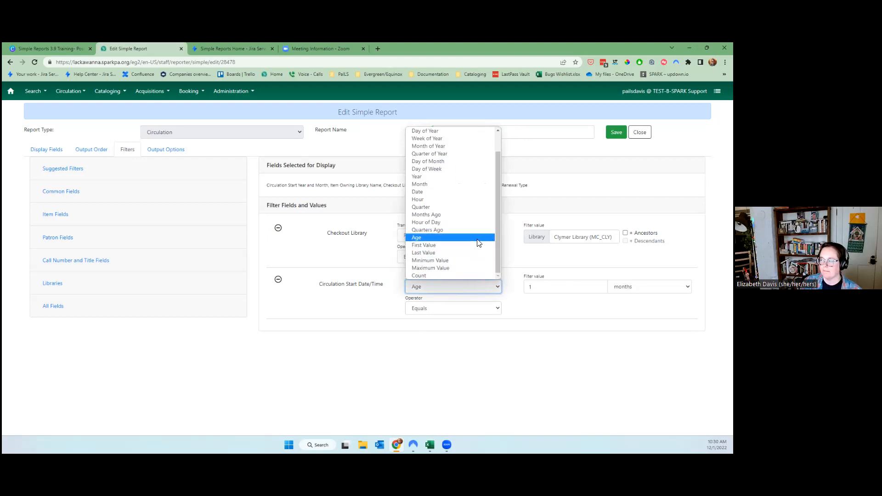
left_click(468, 192)
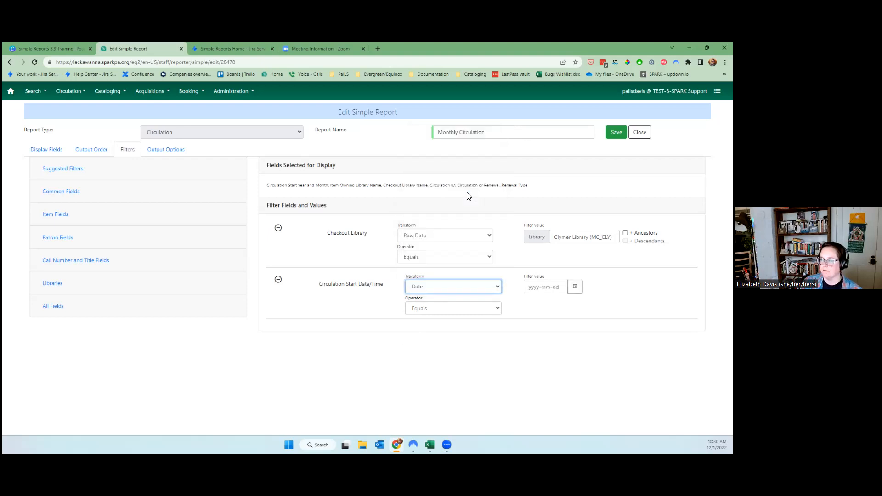
left_click(575, 287)
left_click(446, 307)
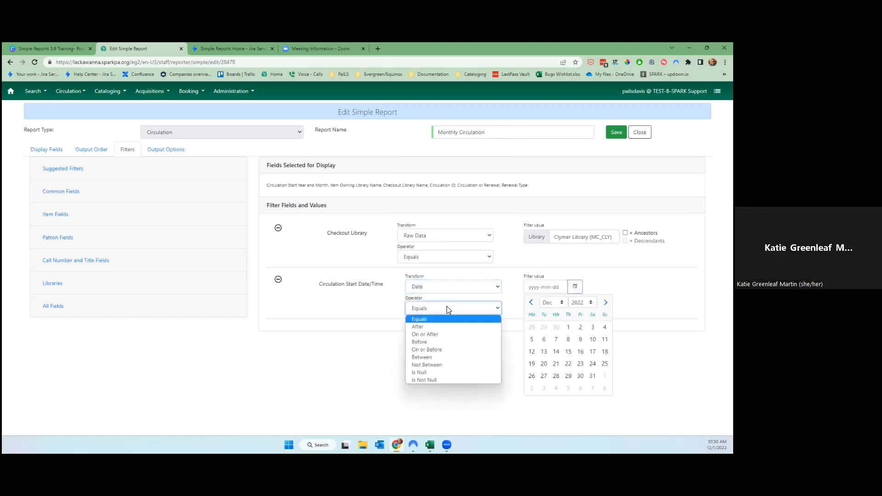
left_click(435, 306)
left_click(436, 307)
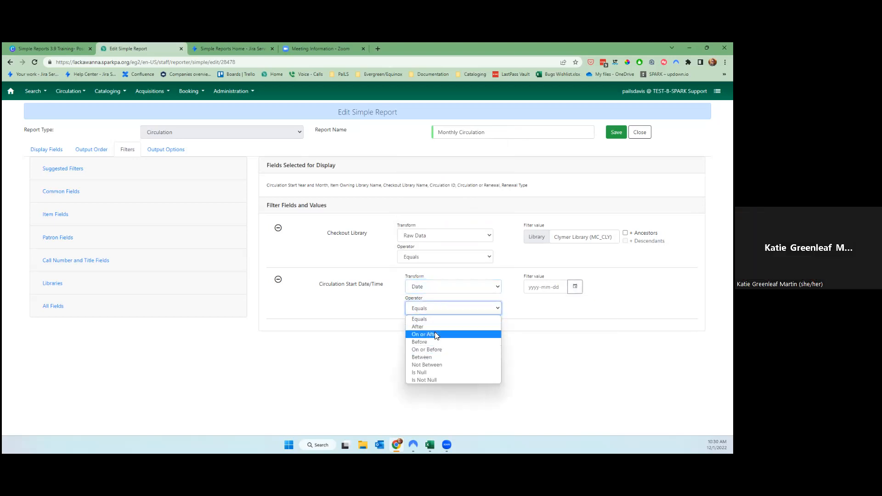
left_click(437, 356)
Pick 2022-11-01 and 2022-11-30 as the filter's start and end dates.
left_click(575, 286)
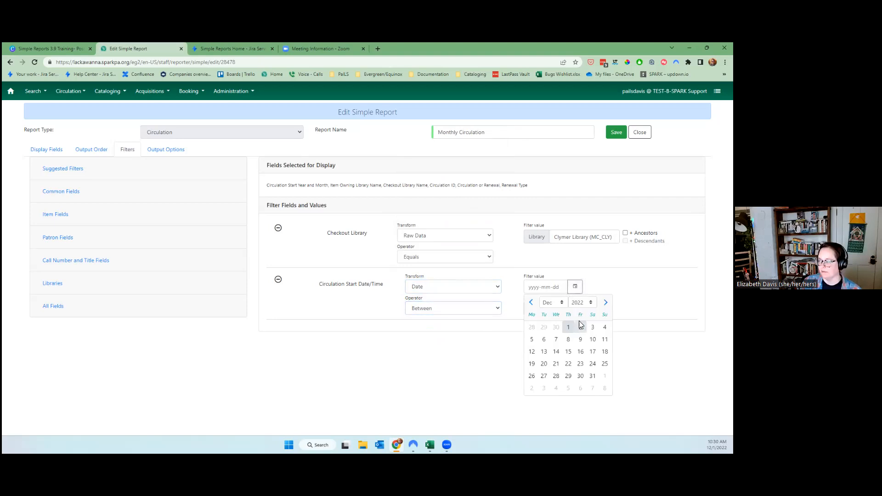
left_click(531, 302)
left_click(544, 326)
left_click(575, 309)
left_click(556, 349)
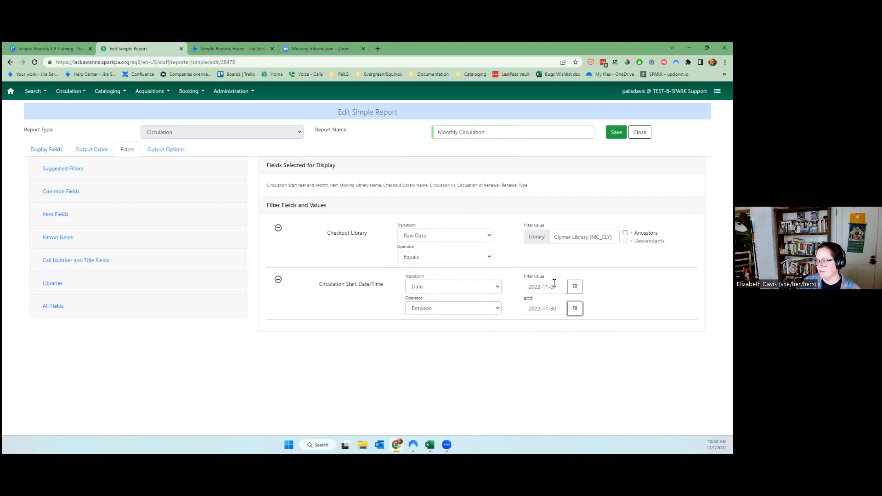
Save the November filter and run the report now with Save and Schedule Report.
left_click(615, 132)
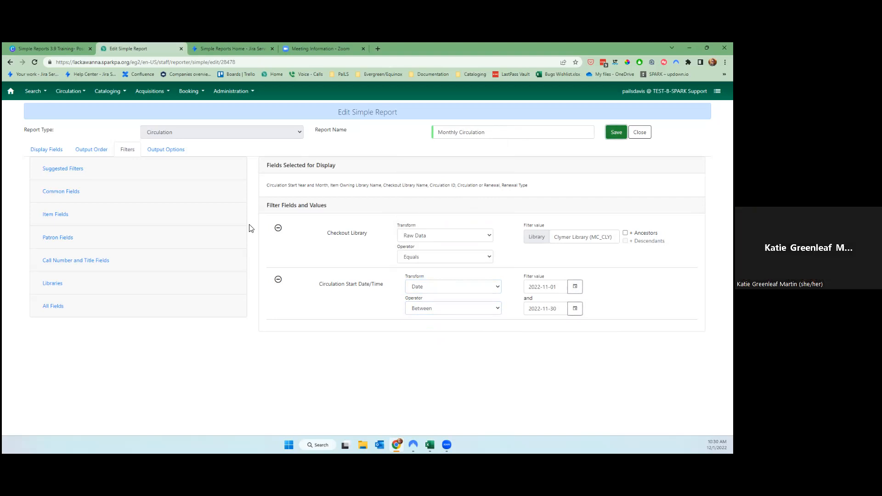
left_click(157, 152)
left_click(63, 258)
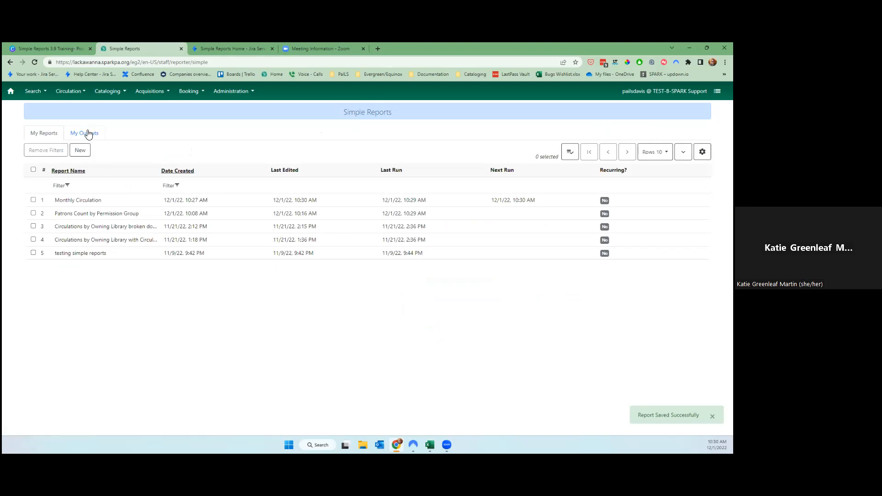
Refresh My Outputs, check the Monthly Circulation HTML output, then select Monthly Circulation in My Reports.
left_click(87, 133)
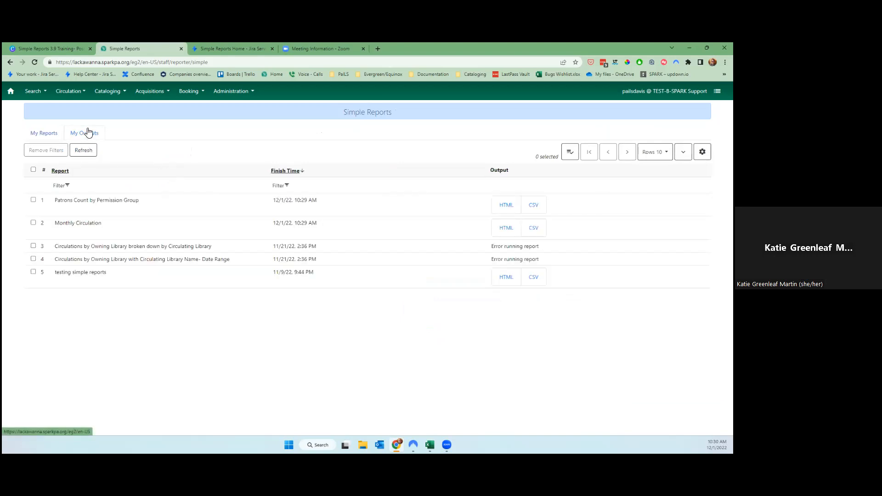
left_click(89, 150)
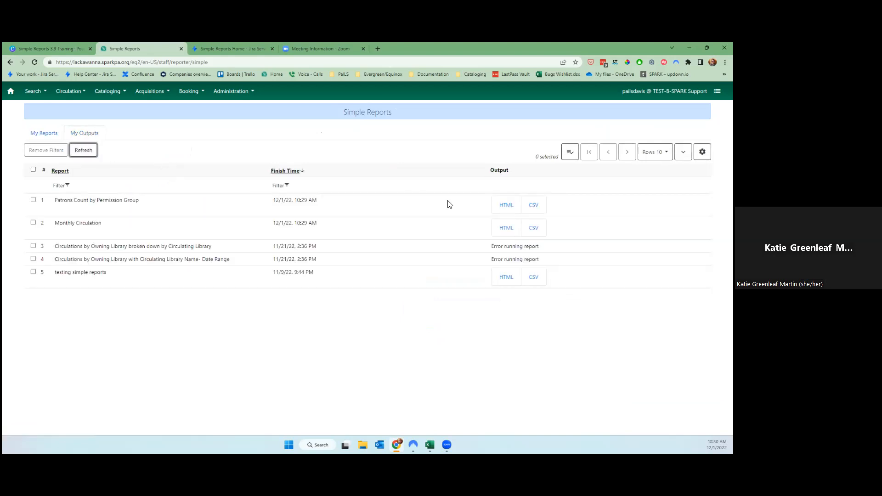
left_click(506, 229)
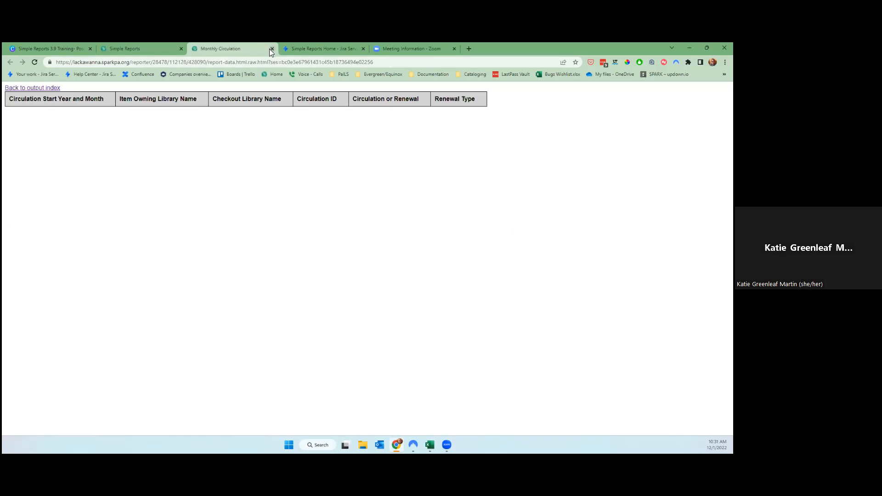
left_click(272, 48)
left_click(81, 150)
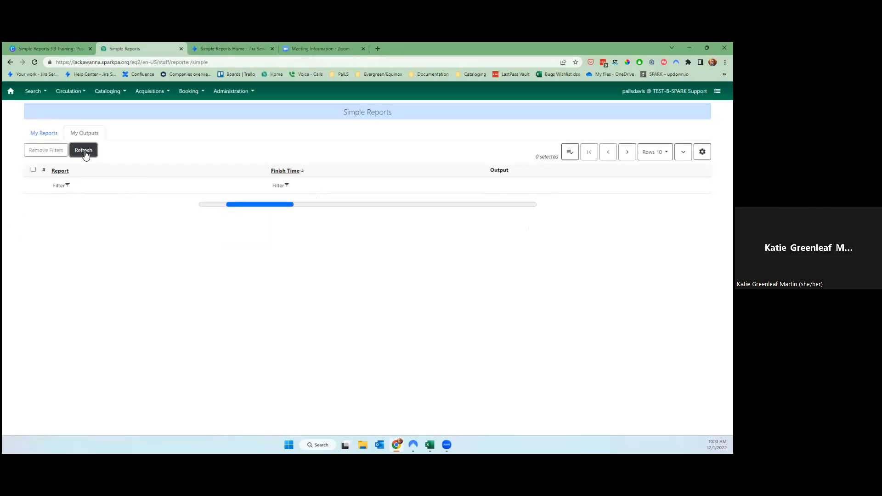
left_click(52, 135)
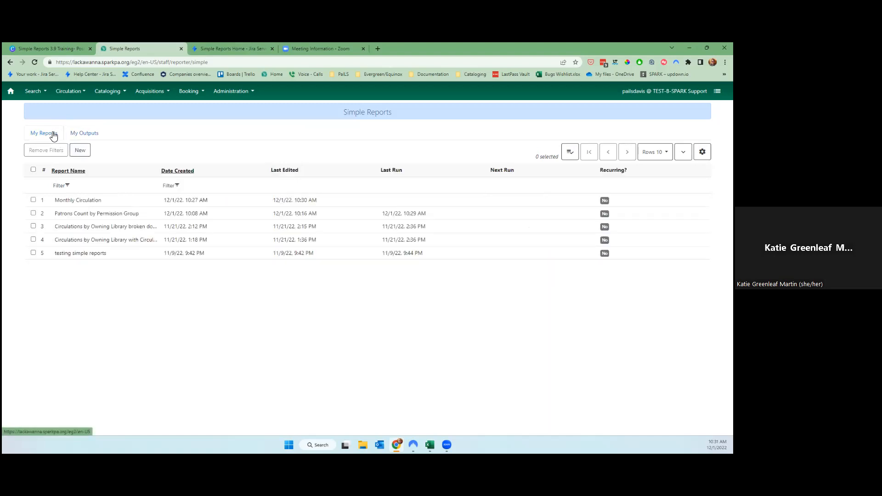
left_click(112, 204)
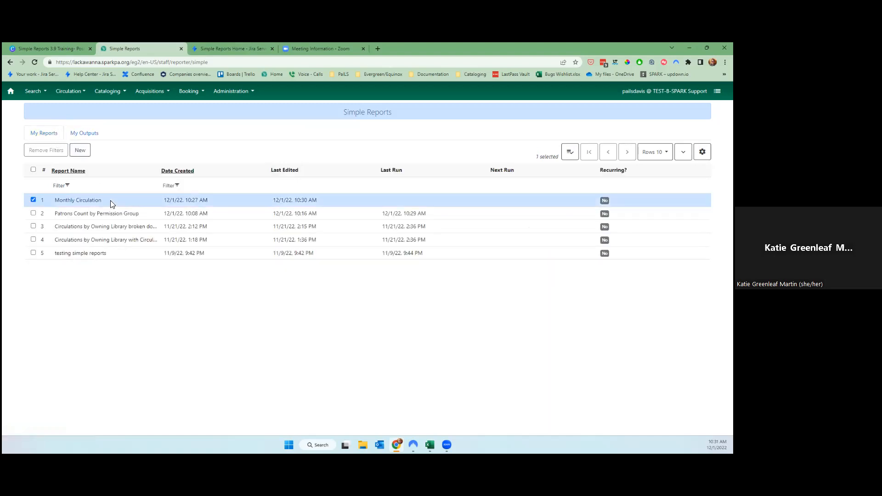
Rename the report to 'Monthly Circulation 2', save it, and run it now.
right_click(37, 201)
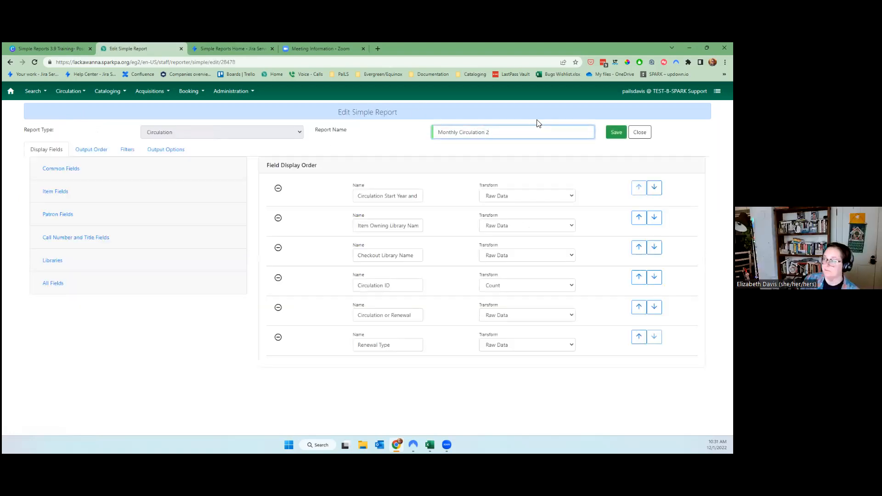
key("Return")
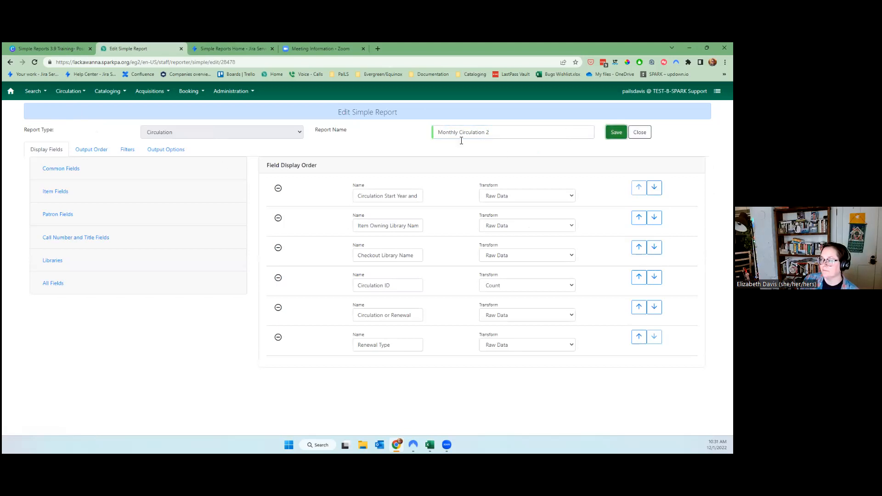
left_click(176, 150)
left_click(79, 258)
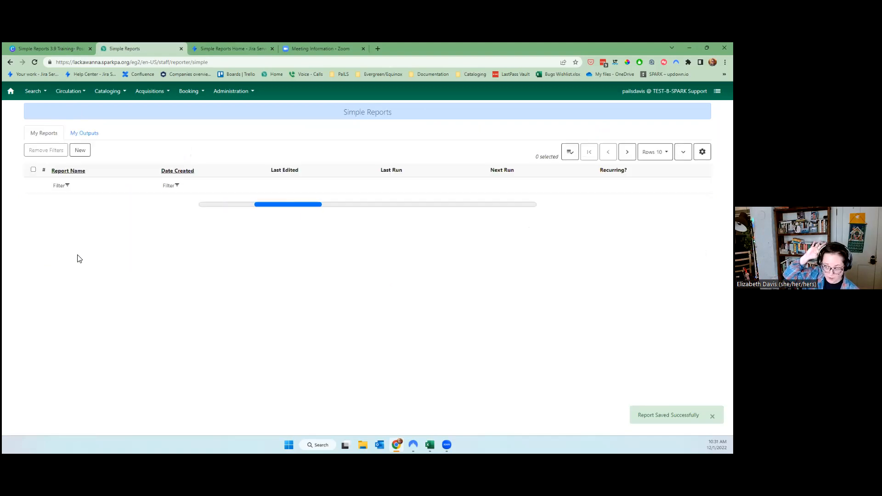
Check the Monthly Circulation 2 HTML output, then reselect the report in My Reports.
left_click(88, 135)
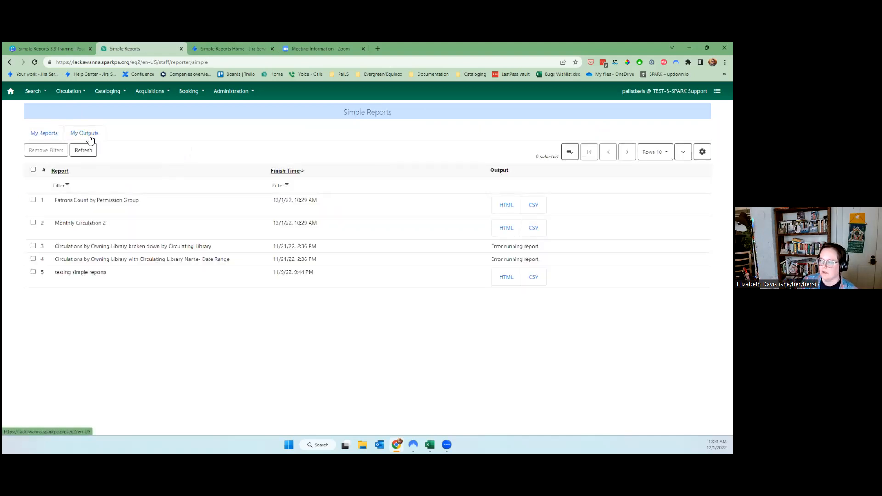
left_click_drag(66, 223, 118, 226)
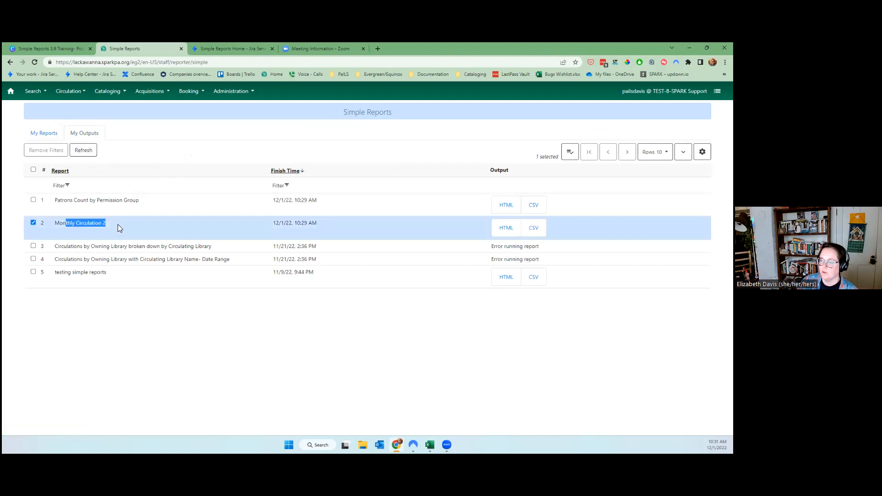
left_click(43, 134)
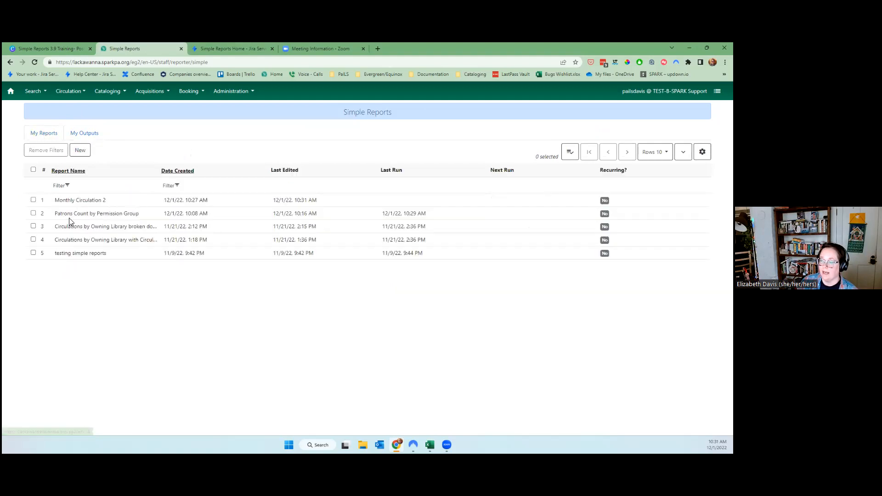
left_click(66, 204)
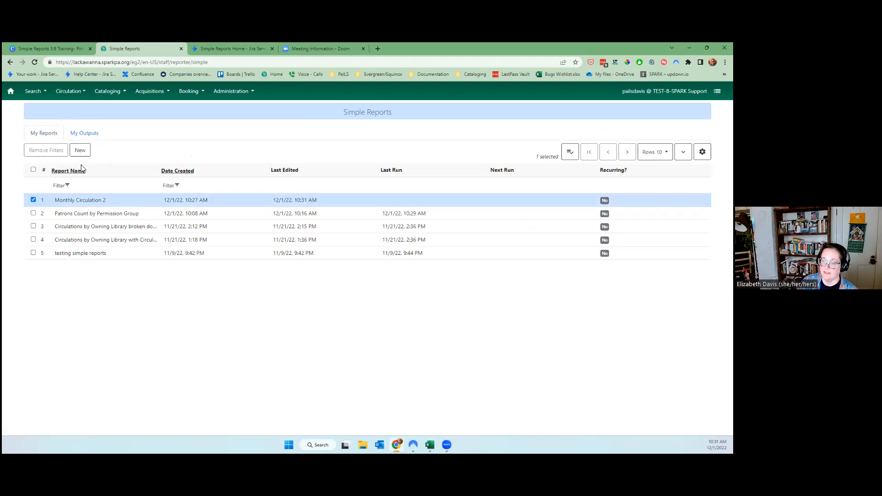
left_click(84, 133)
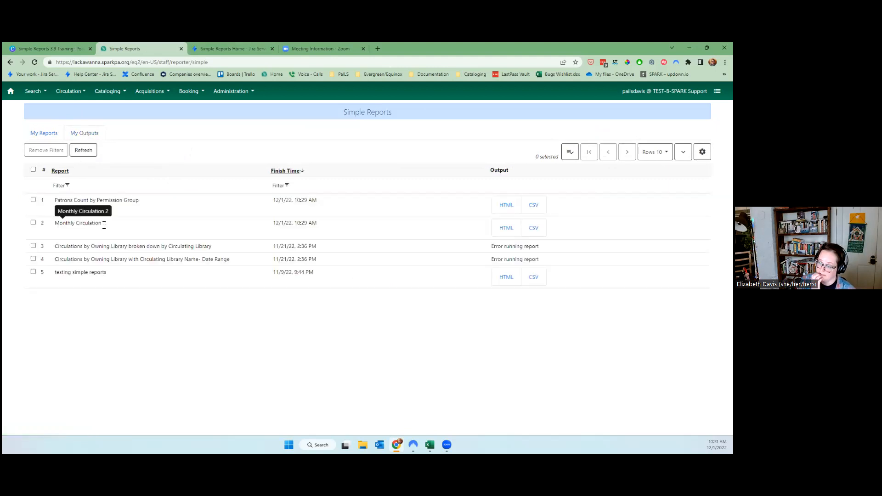
left_click(503, 228)
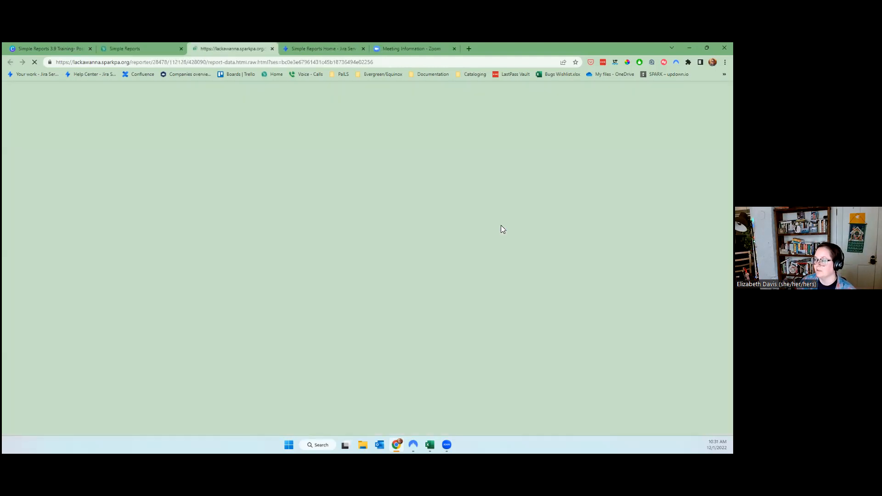
left_click(272, 48)
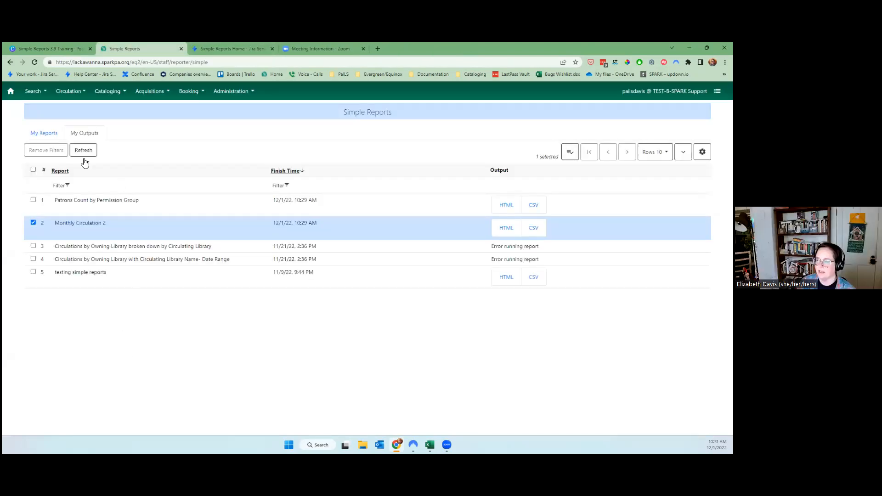
left_click(44, 133)
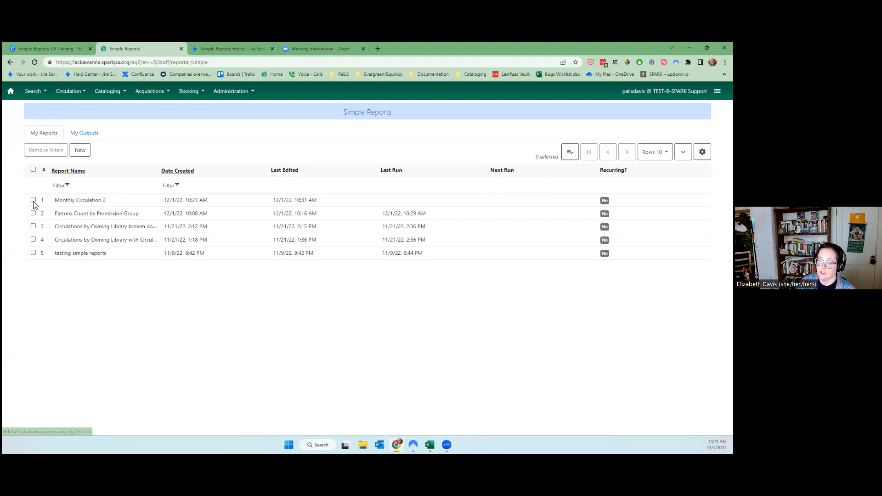
left_click(33, 200)
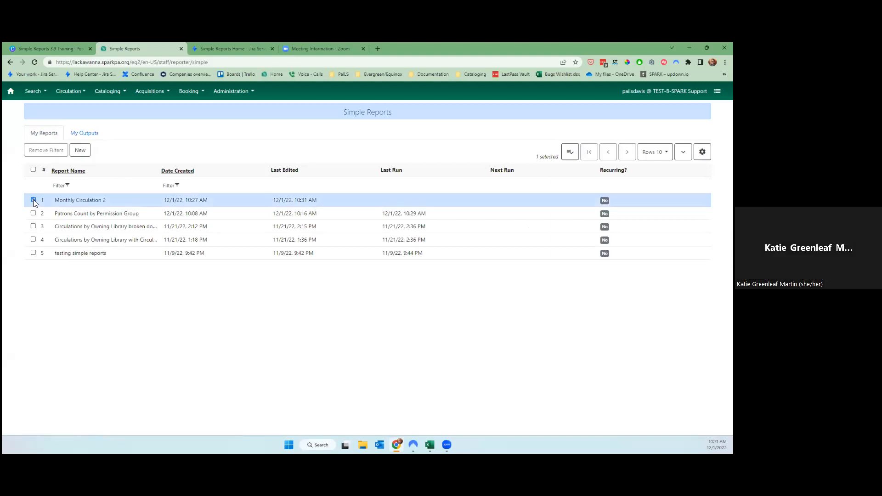
Clone Monthly Circulation 2 as 'Monthly Circulation 2 (Clone)'.
right_click(33, 199)
left_click(51, 203)
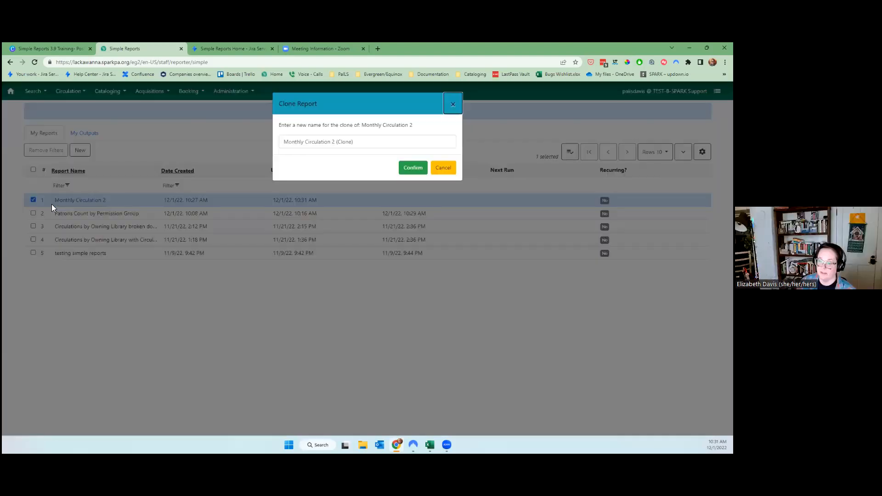
left_click_drag(353, 143, 337, 143)
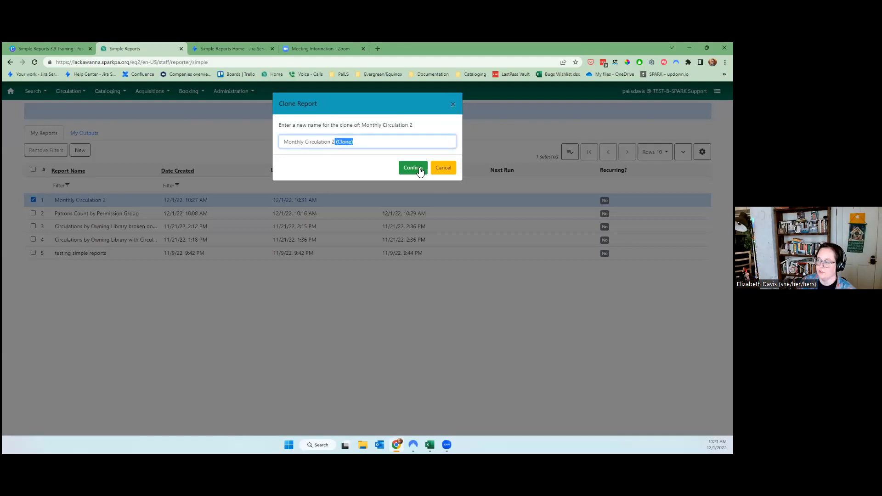
left_click(413, 168)
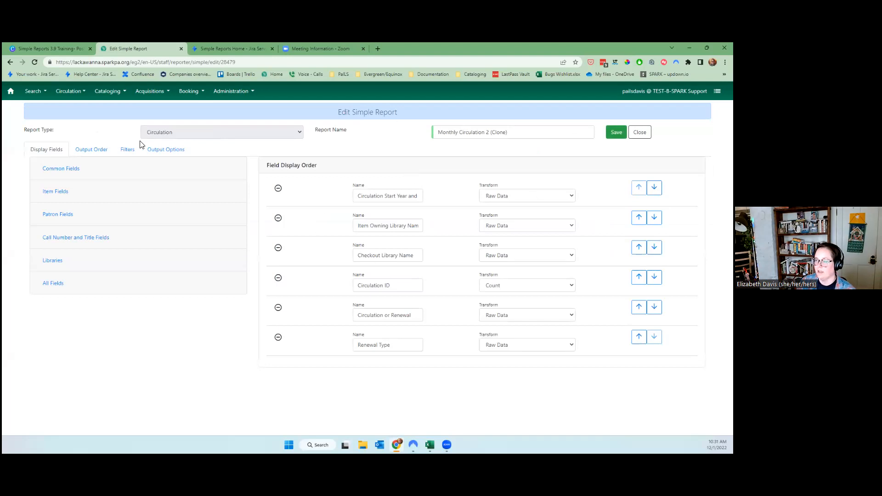
Confirm the clone keeps the November filters, save it, and run it now.
left_click(127, 149)
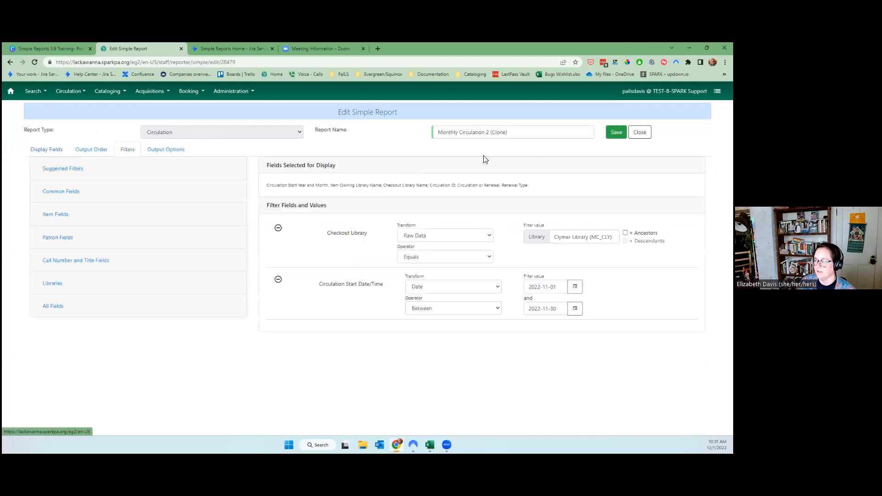
left_click(615, 132)
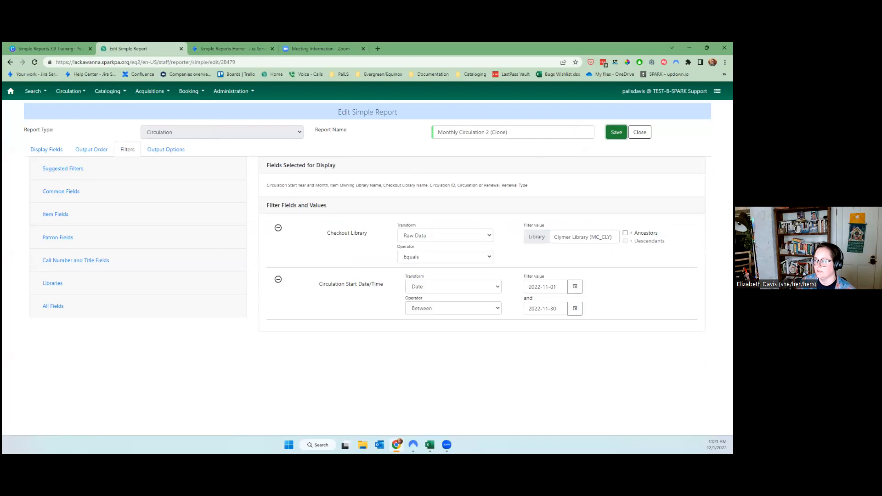
left_click(170, 150)
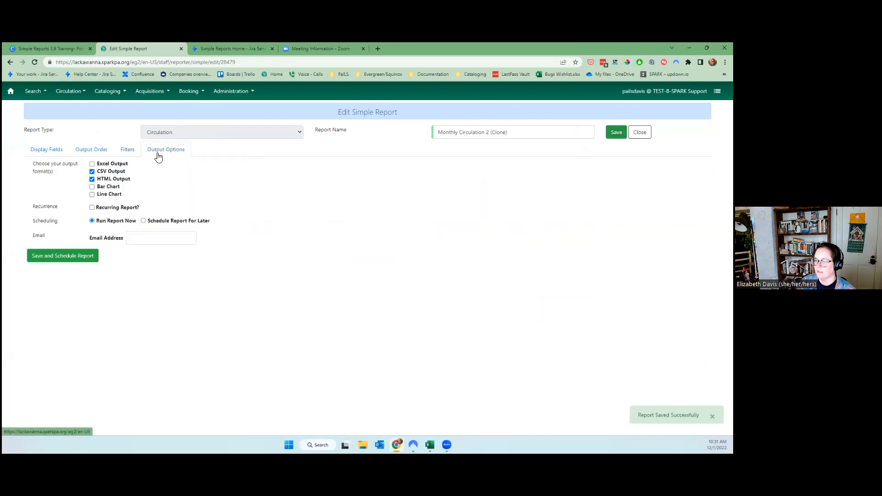
left_click(68, 256)
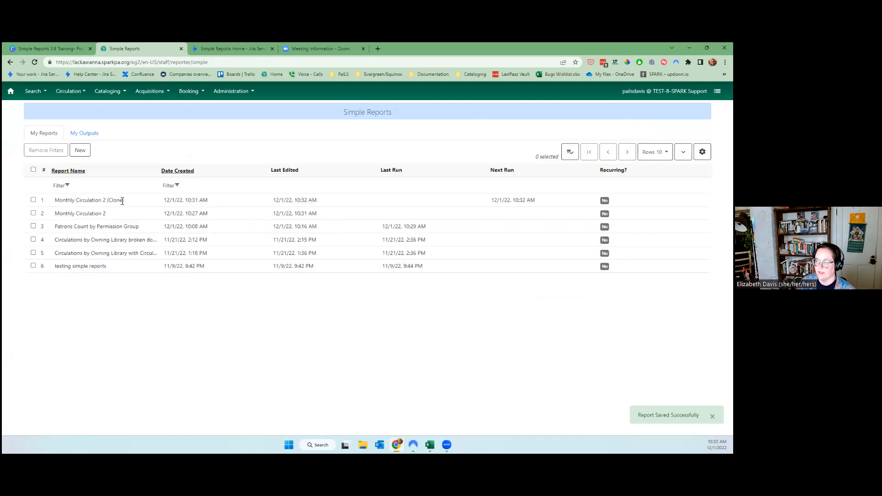
Check the Monthly Circulation 2 HTML output, then refresh My Outputs twice for new results.
left_click(91, 133)
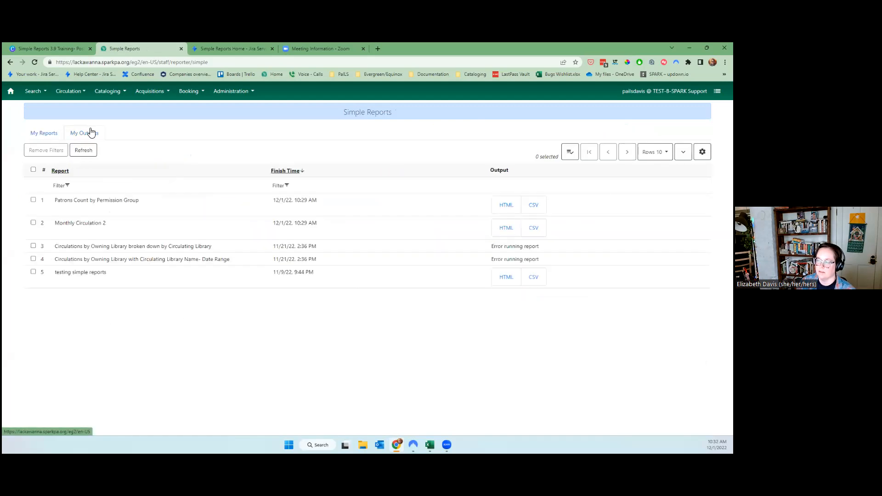
left_click(506, 228)
left_click(272, 49)
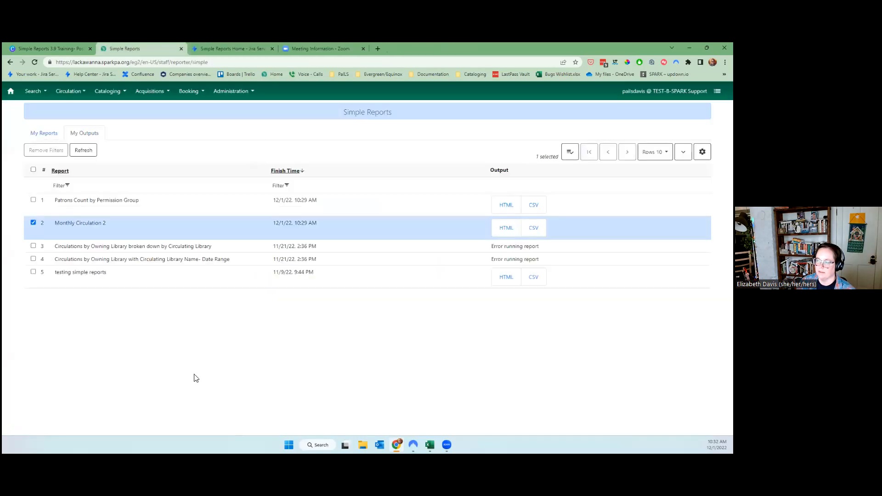
left_click(82, 151)
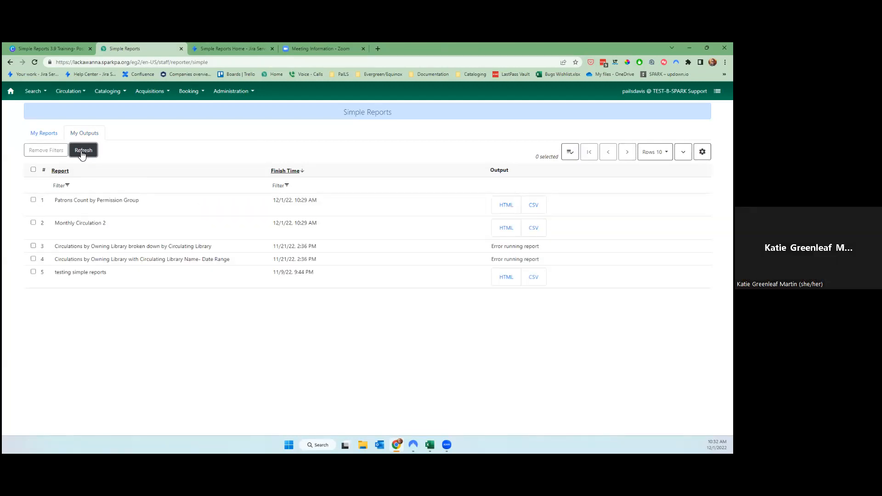
left_click(55, 134)
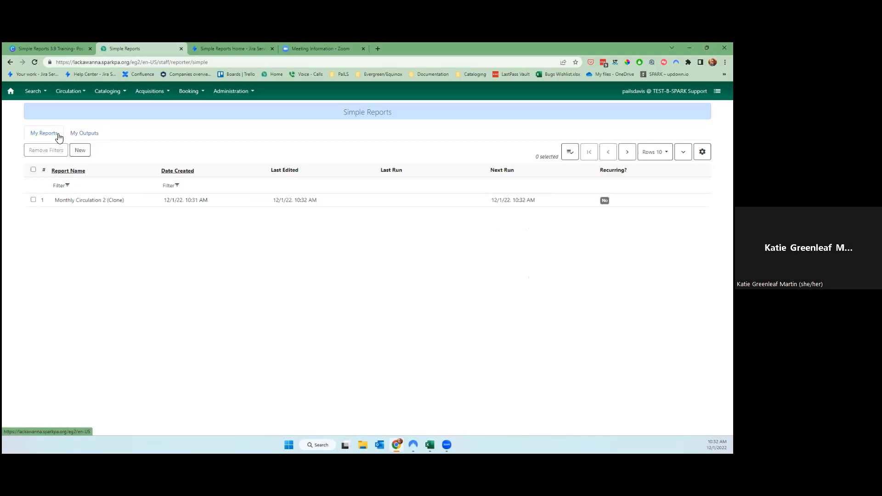
left_click(83, 133)
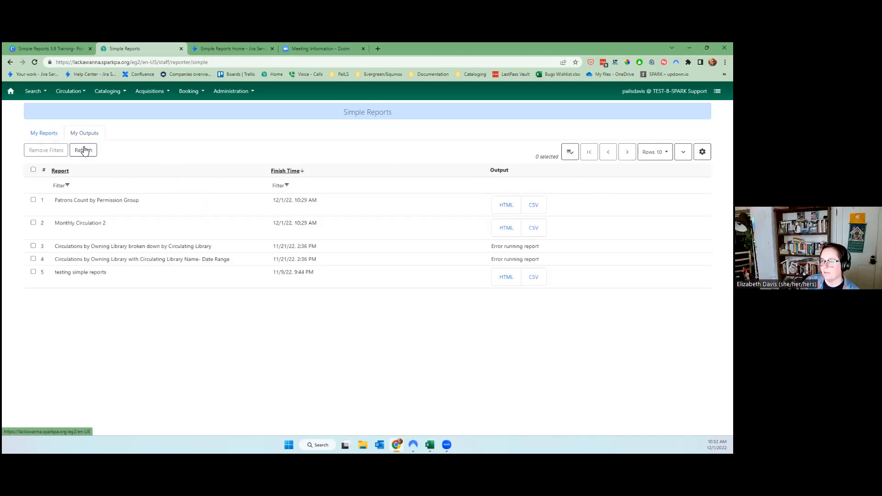
left_click(84, 151)
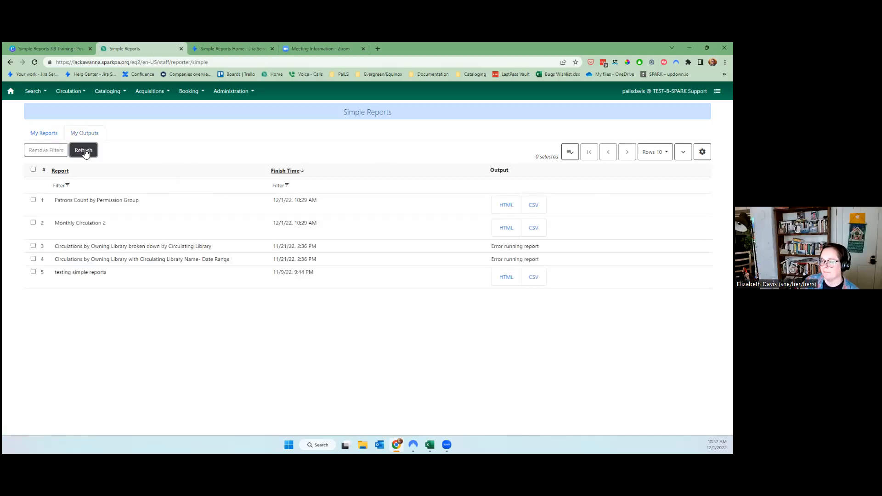
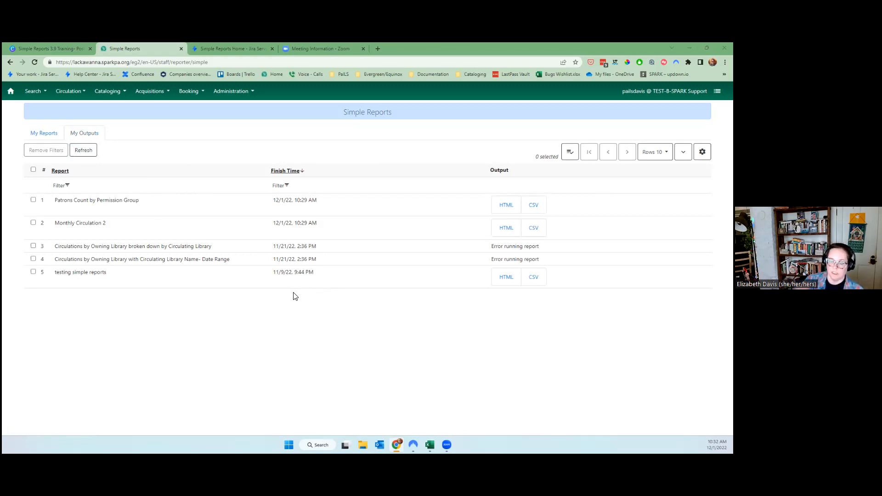
Show the six saved reports, including Monthly Circulation 2 (Clone) next running at 10:32 AM.
left_click(33, 136)
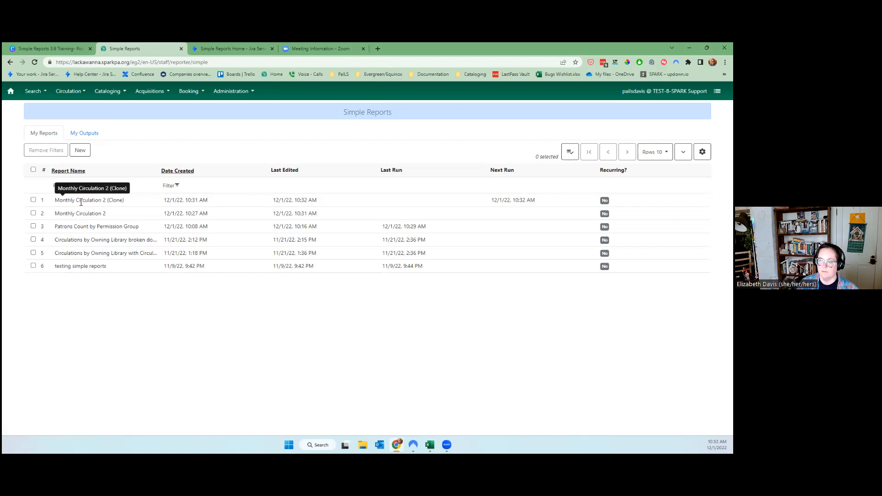
mouse_move(429, 445)
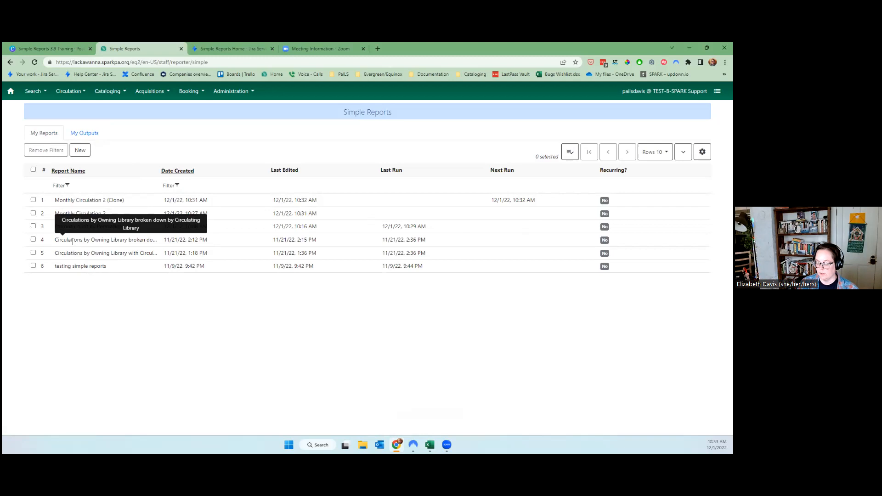
Filter report names with Contains 'Test' so only testing simple reports is listed.
left_click(62, 187)
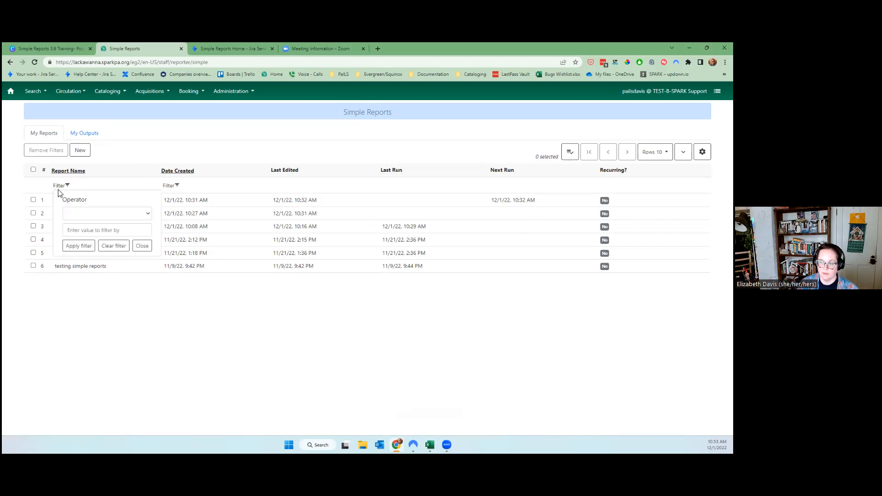
left_click(96, 213)
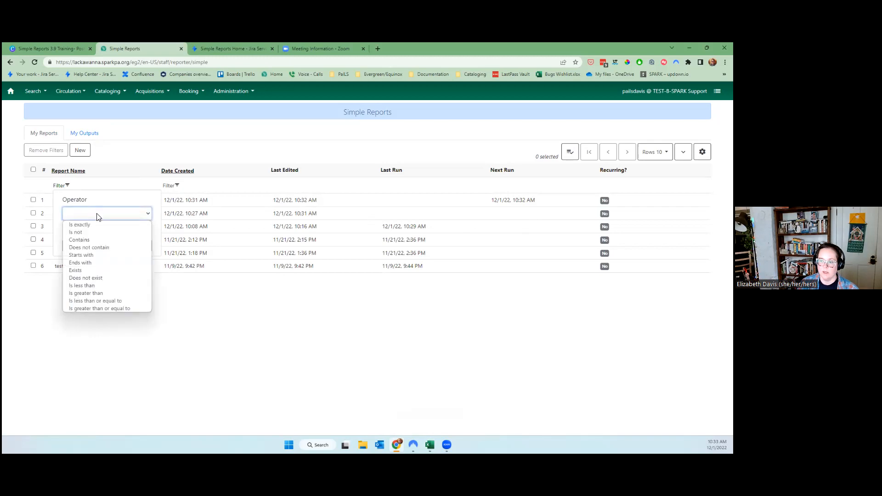
left_click(105, 238)
left_click(102, 229)
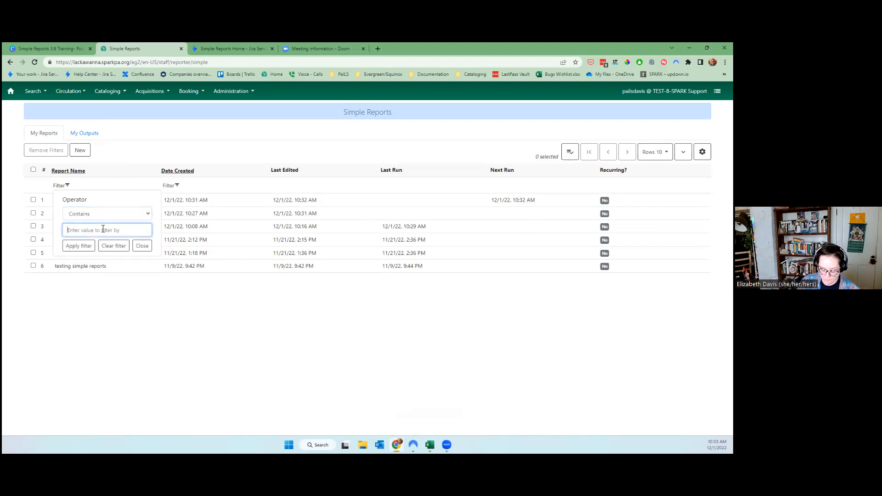
type("Test")
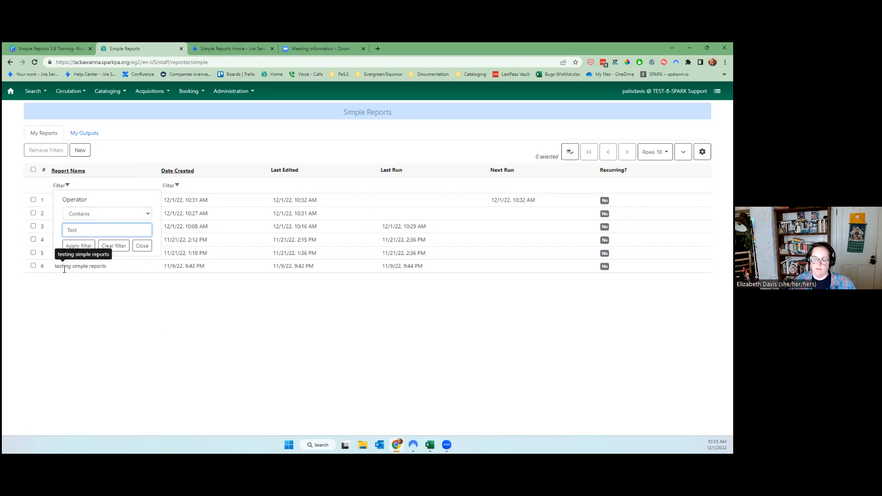
left_click(74, 245)
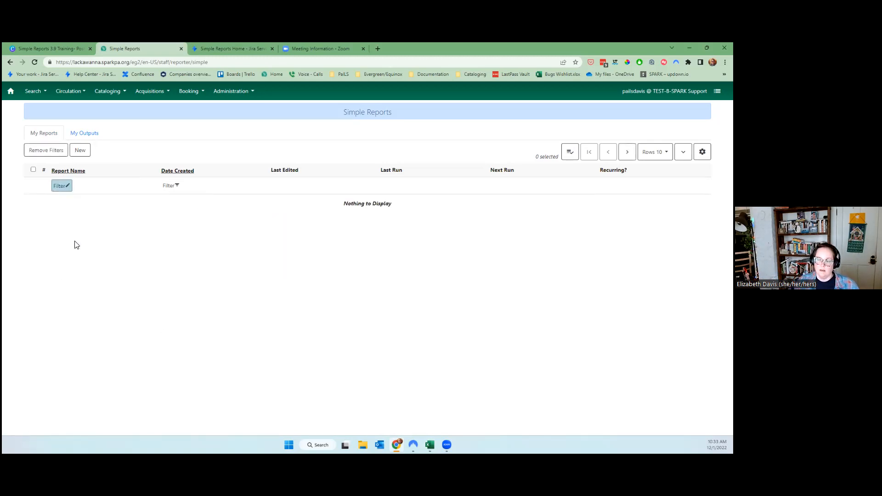
left_click(70, 188)
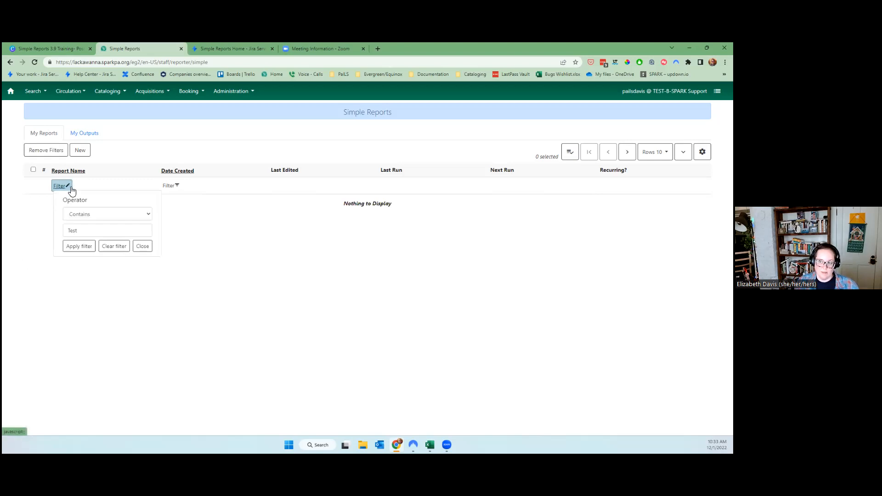
left_click(71, 230)
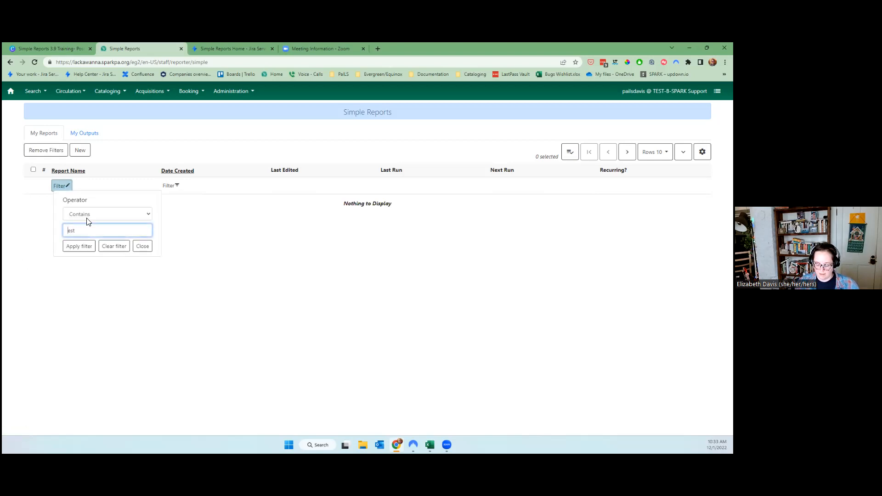
key("Return")
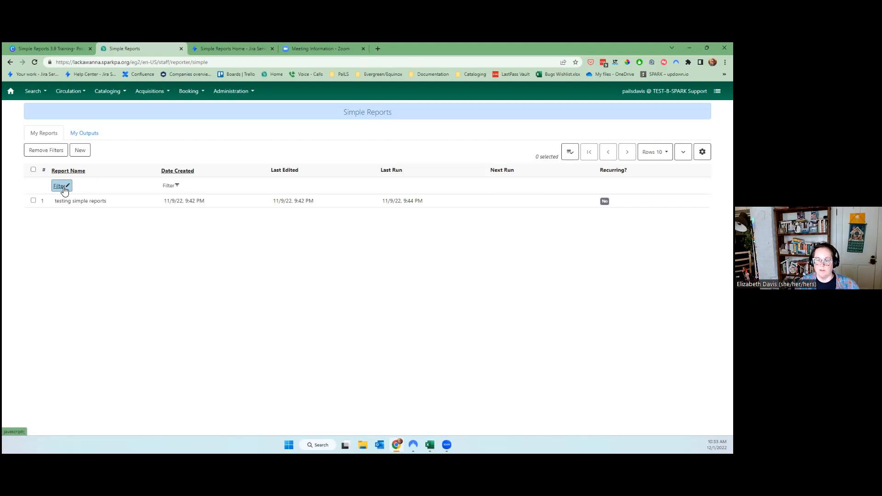
Switch the name filter match to Is exactly, then clear the filter to show all six reports.
left_click(64, 190)
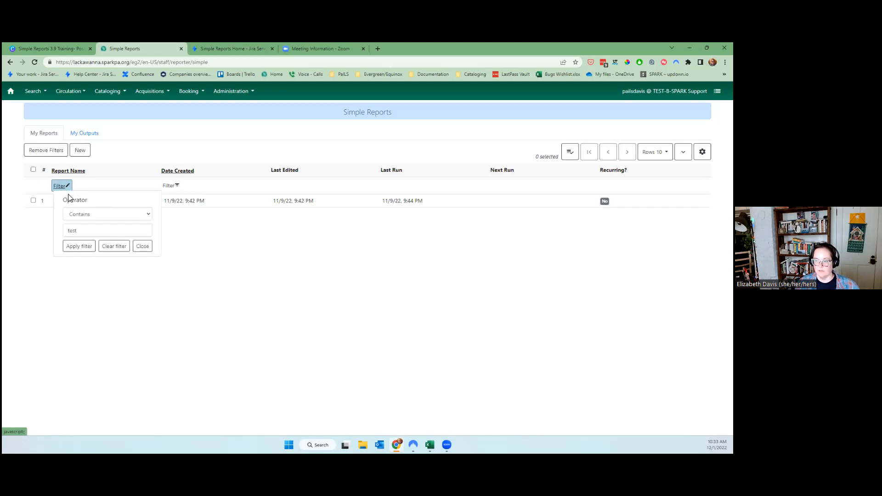
left_click(77, 213)
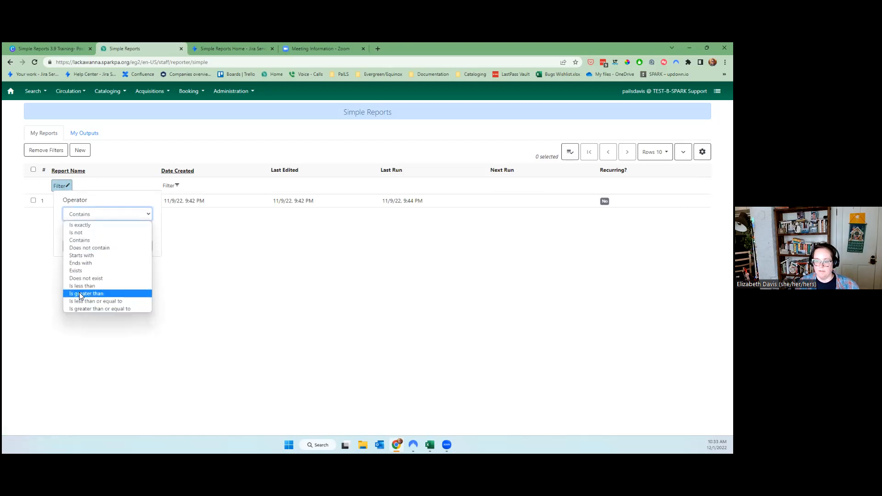
left_click(89, 228)
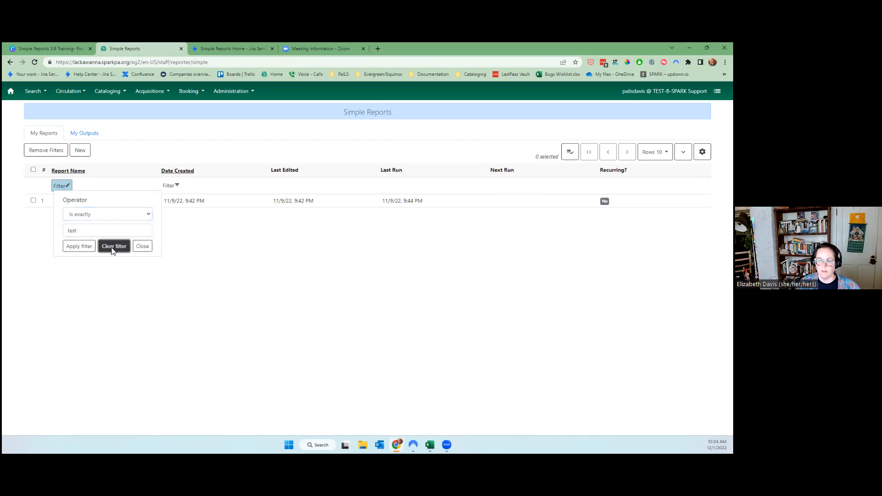
left_click(112, 248)
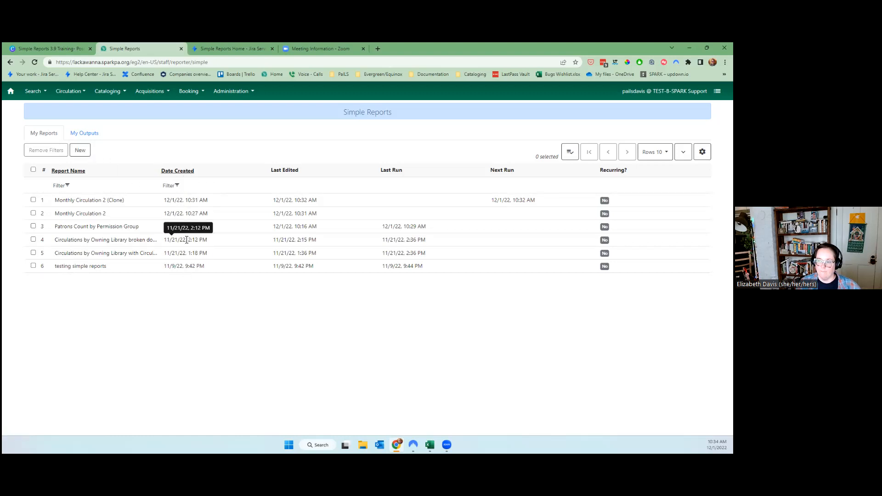
left_click(80, 150)
Check My Outputs and My Reports, then bring up the SPARK Simple Reports Home help page.
left_click(96, 132)
left_click(42, 133)
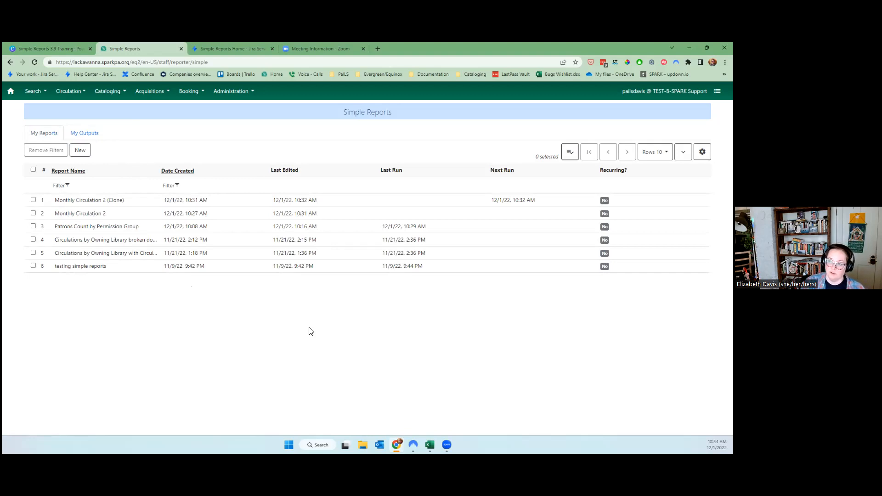
left_click(229, 44)
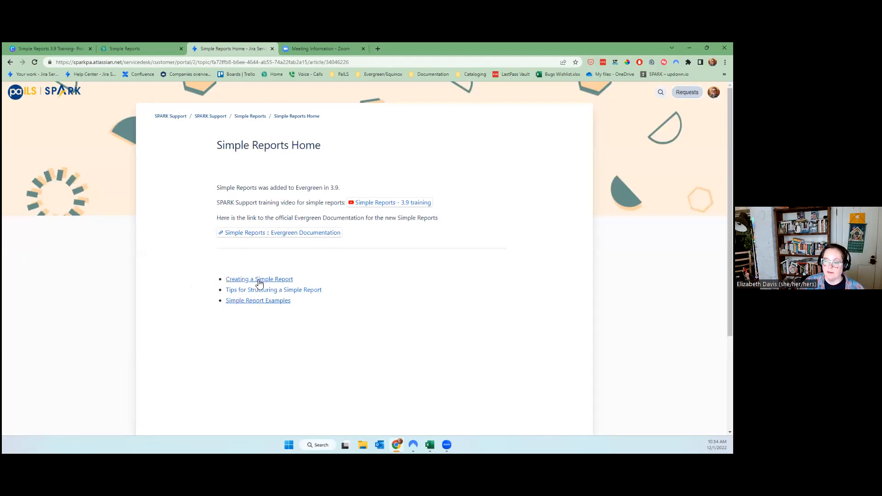
left_click(264, 302)
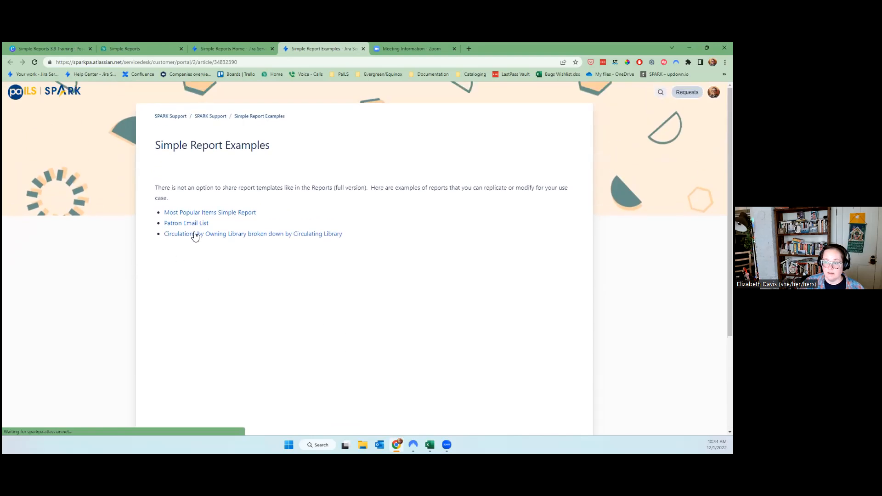
left_click(181, 223)
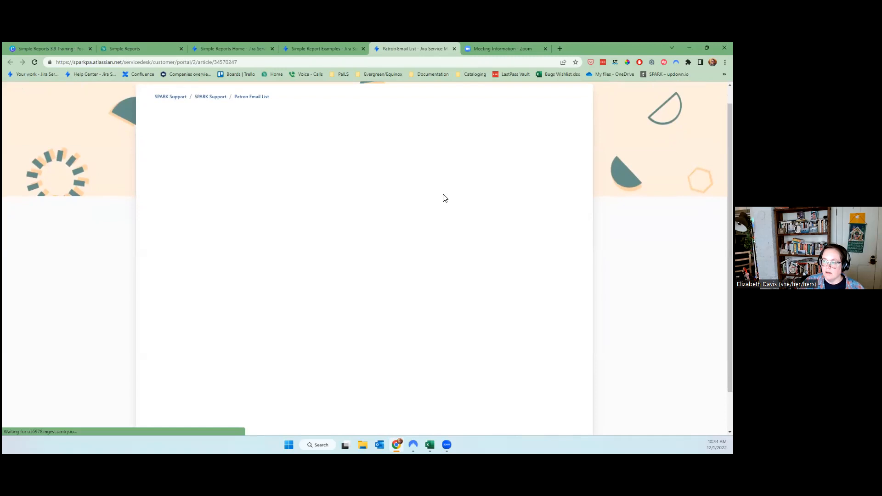
scroll(443, 205, "down", 3)
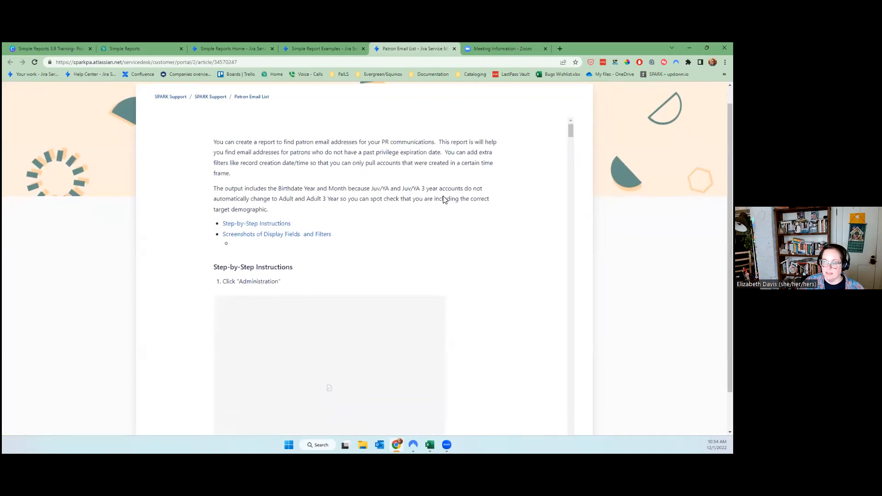
scroll(266, 184, "up", 2)
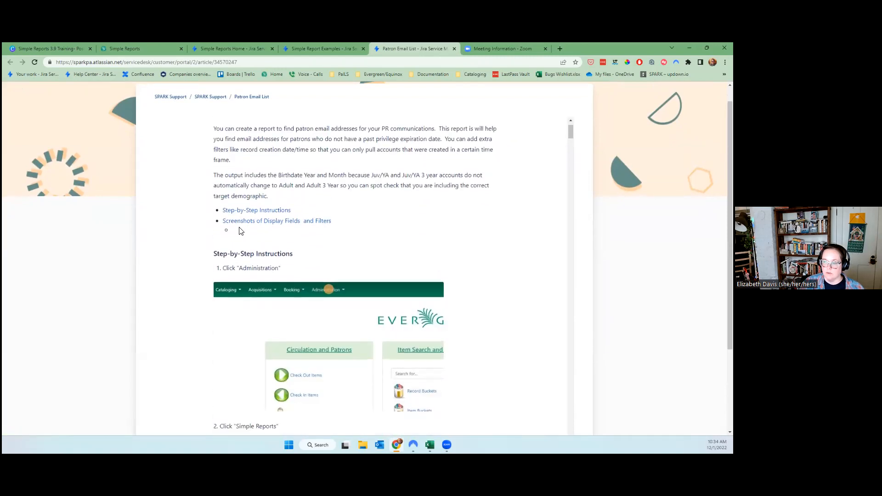
left_click(244, 220)
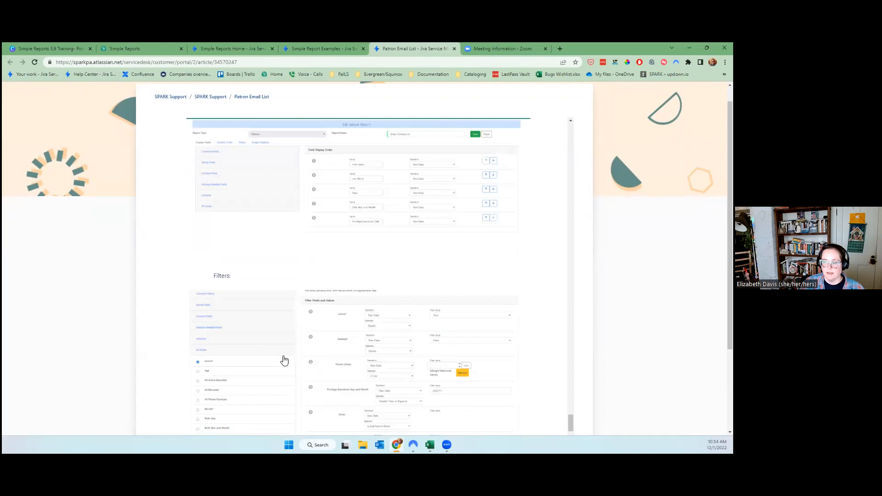
scroll(285, 362, "up", 1)
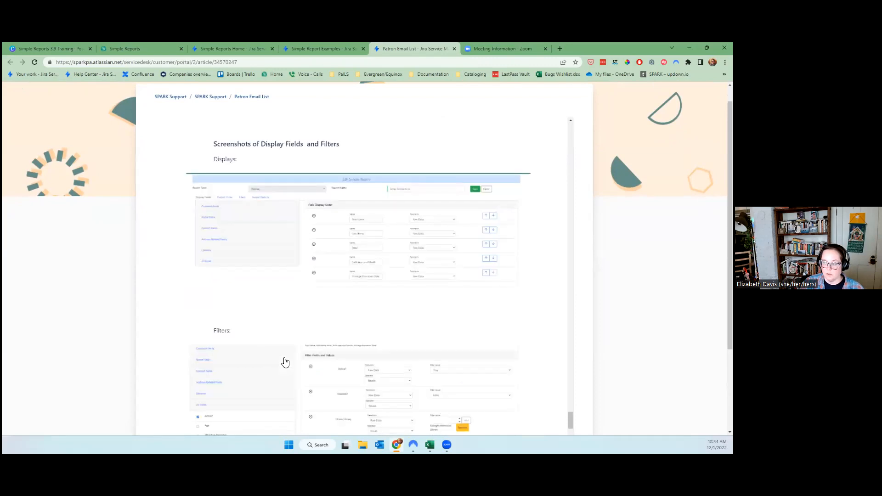
scroll(285, 361, "down", 1)
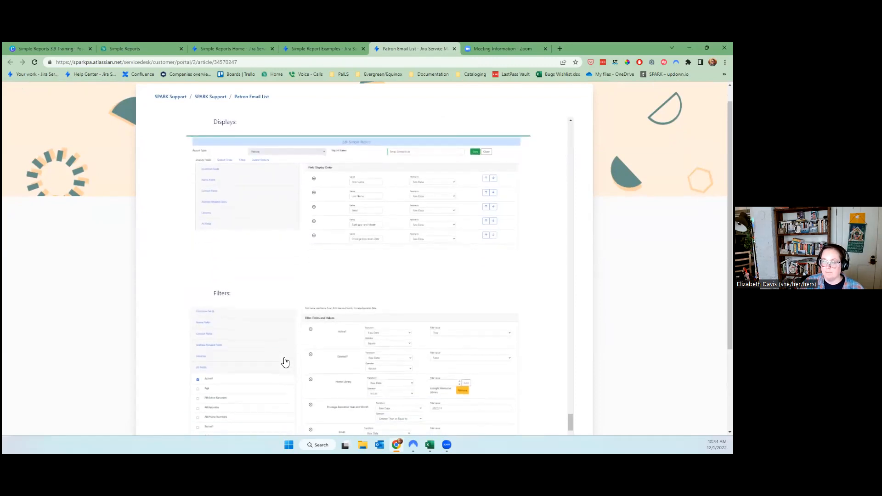
scroll(286, 362, "up", 6)
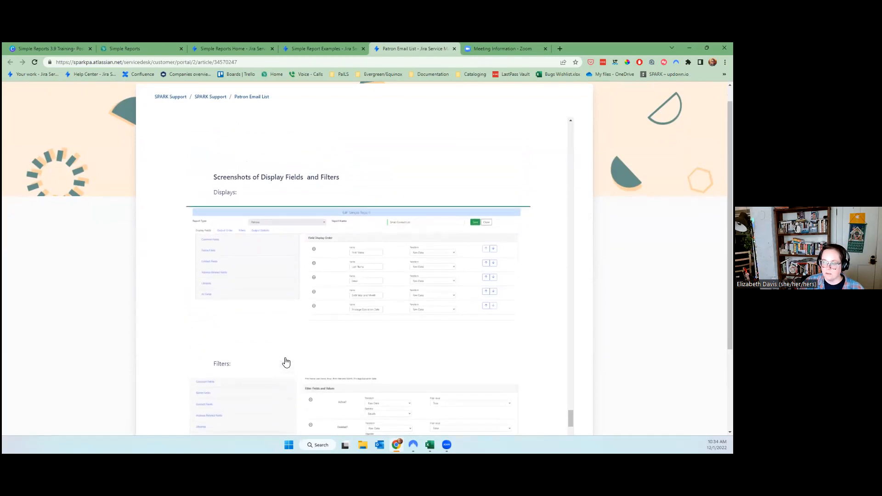
scroll(286, 362, "up", 1)
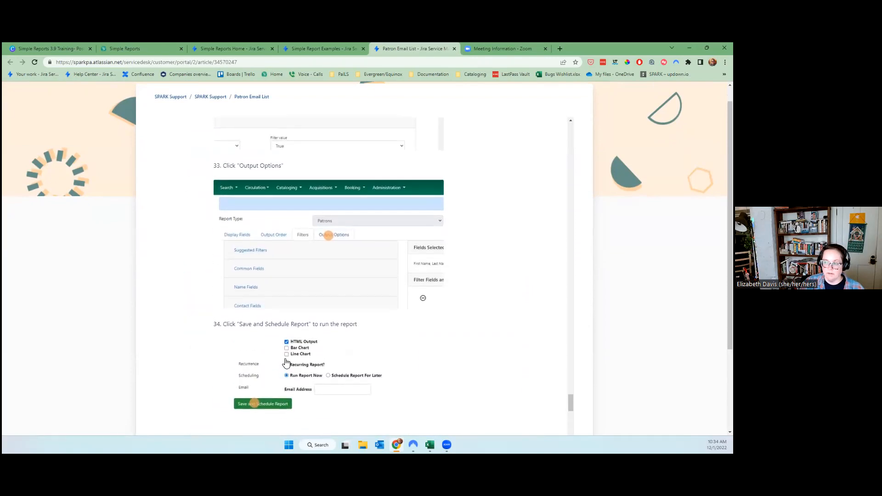
scroll(286, 363, "up", 15)
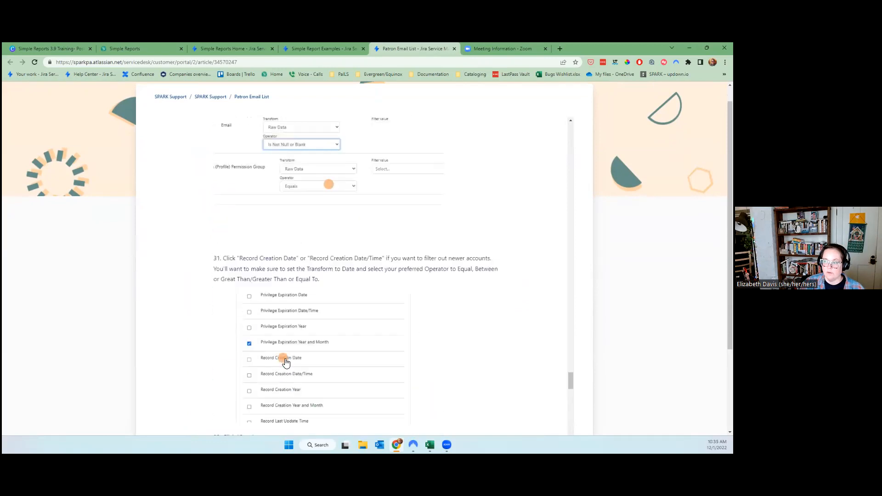
scroll(285, 363, "up", 2)
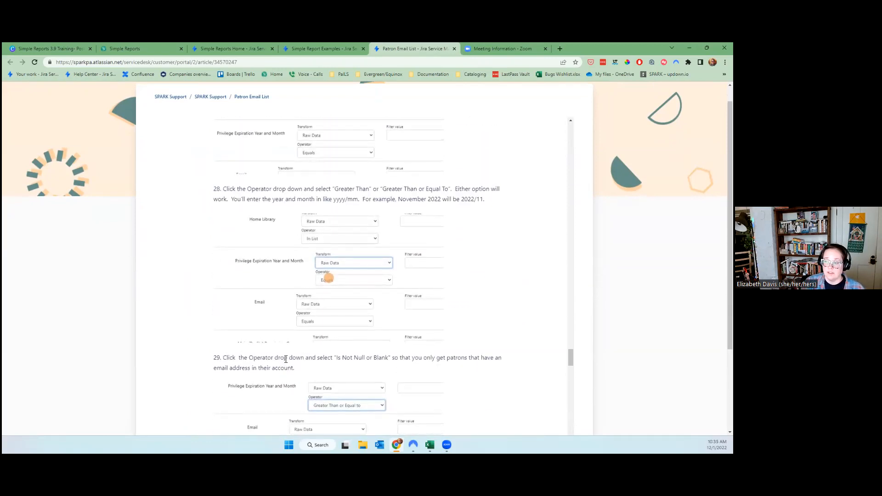
scroll(286, 359, "up", 15)
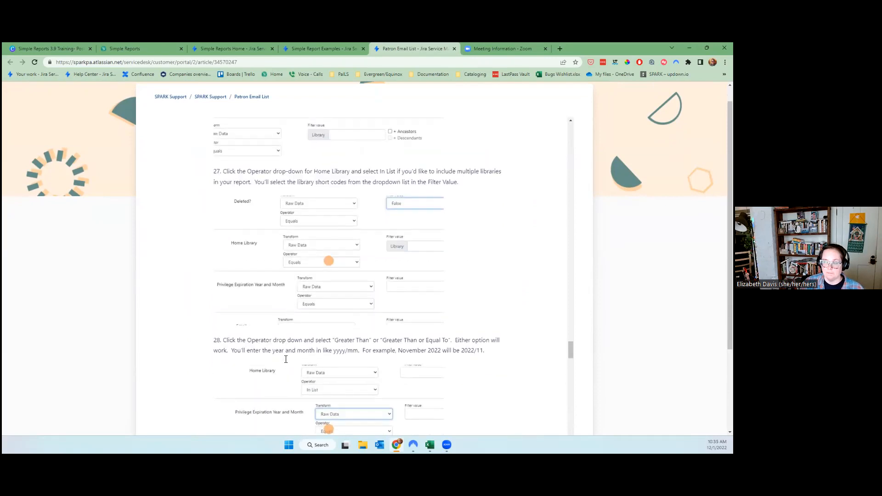
scroll(286, 359, "up", 15)
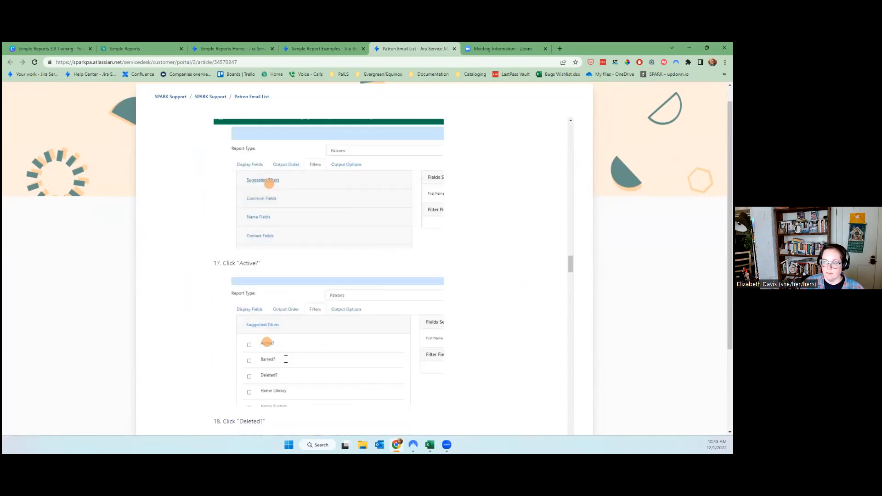
scroll(286, 359, "up", 15)
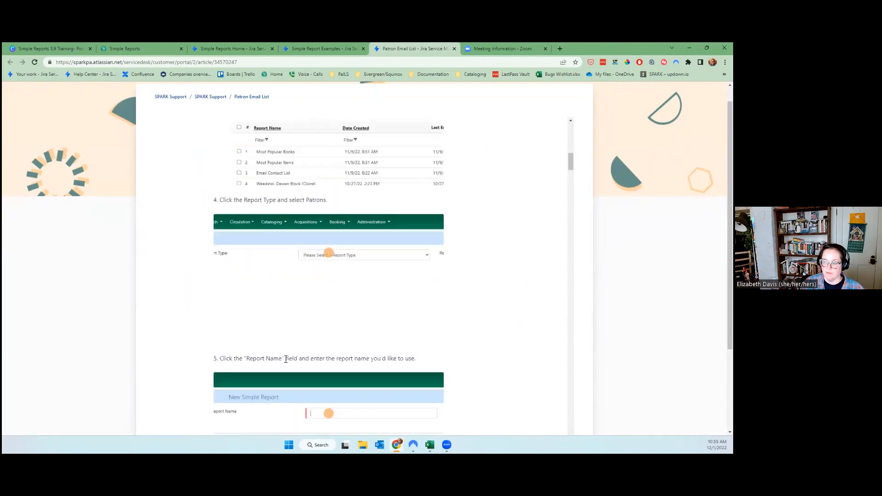
left_click_drag(571, 142, 570, 430)
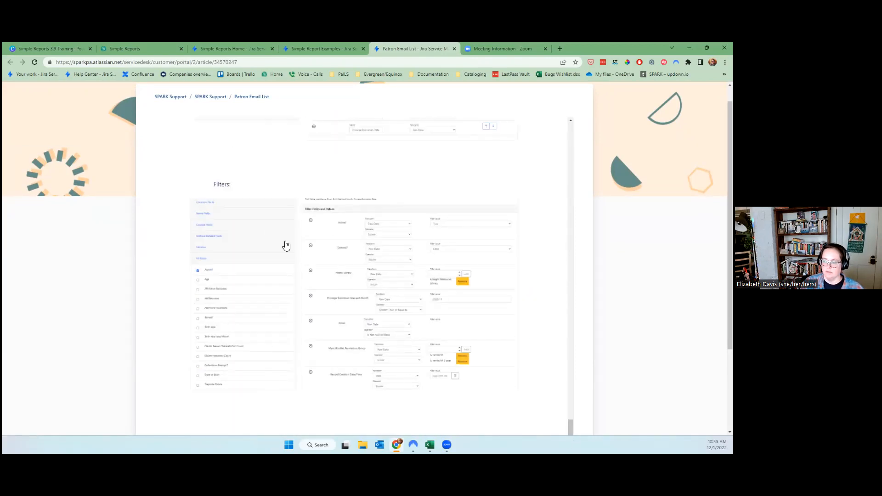
scroll(263, 272, "up", 1)
scroll(338, 259, "up", 2)
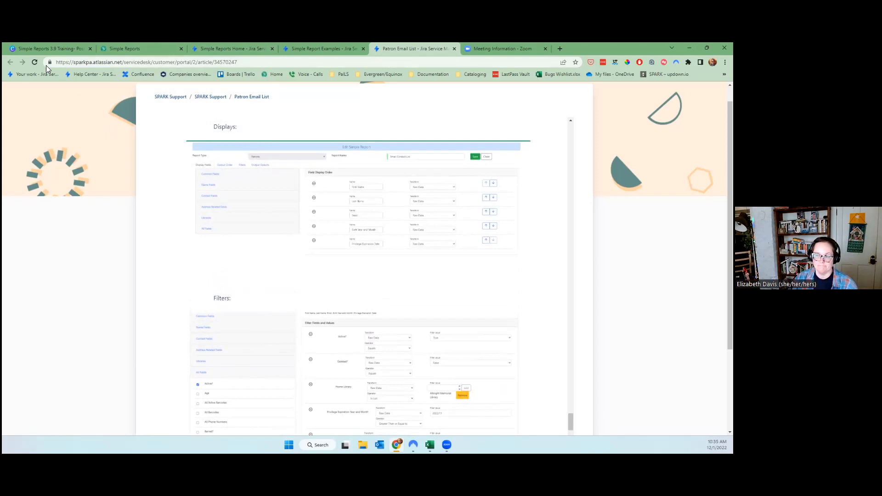
Return to Simple Reports and list seven outputs, newest Monthly Circulation 2 finished 12/1/22 10:34 AM.
left_click(115, 48)
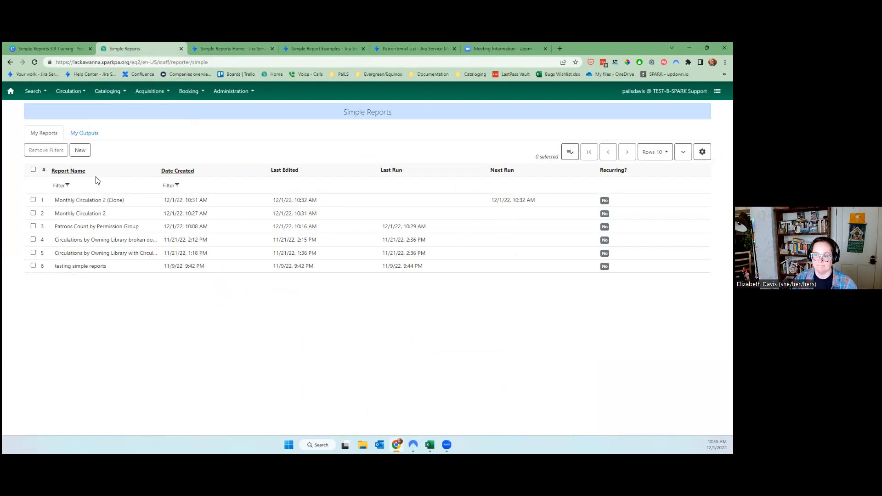
left_click(96, 135)
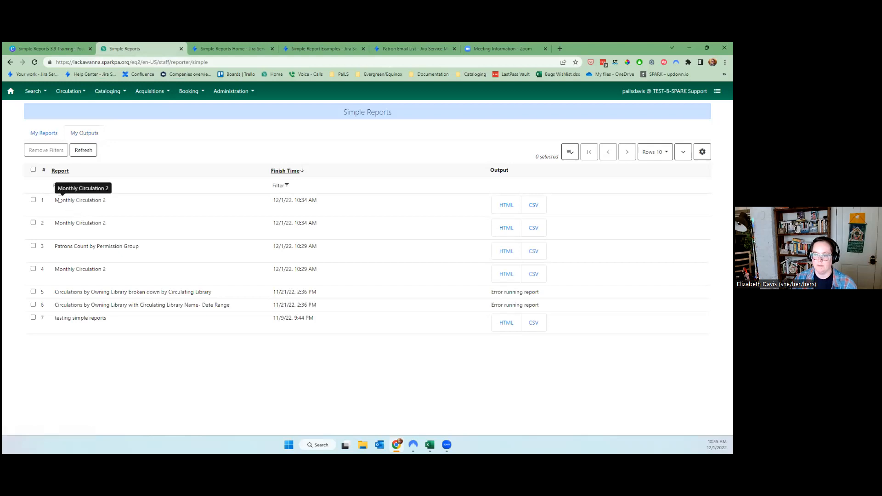
left_click_drag(60, 201, 118, 203)
left_click(118, 203)
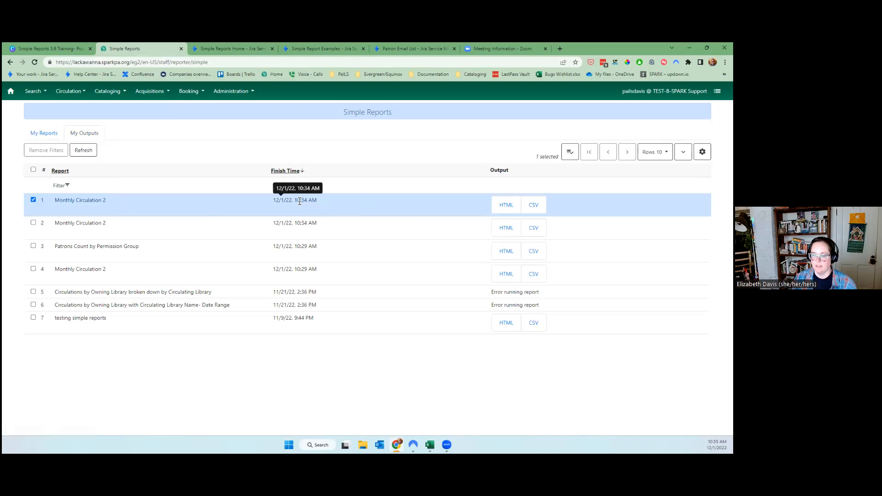
Open the newest Monthly Circulation 2 output as HTML and scroll through its 2022-11 table.
left_click(504, 204)
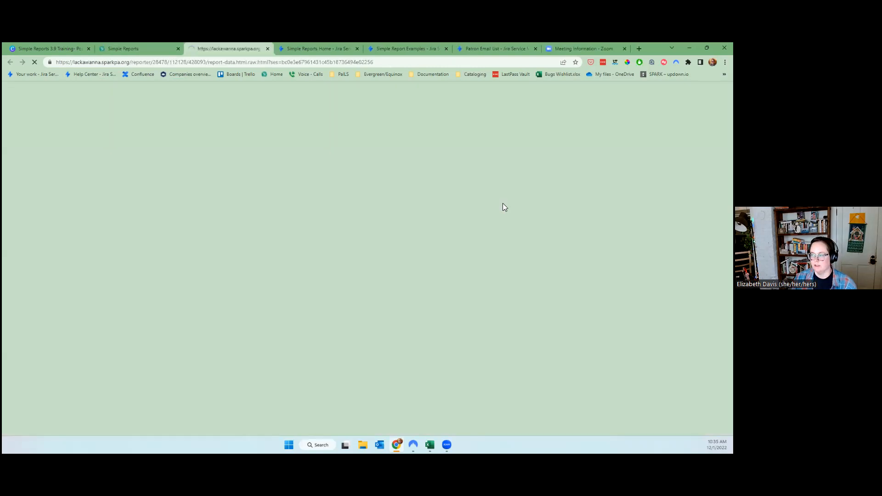
scroll(252, 302, "down", 1)
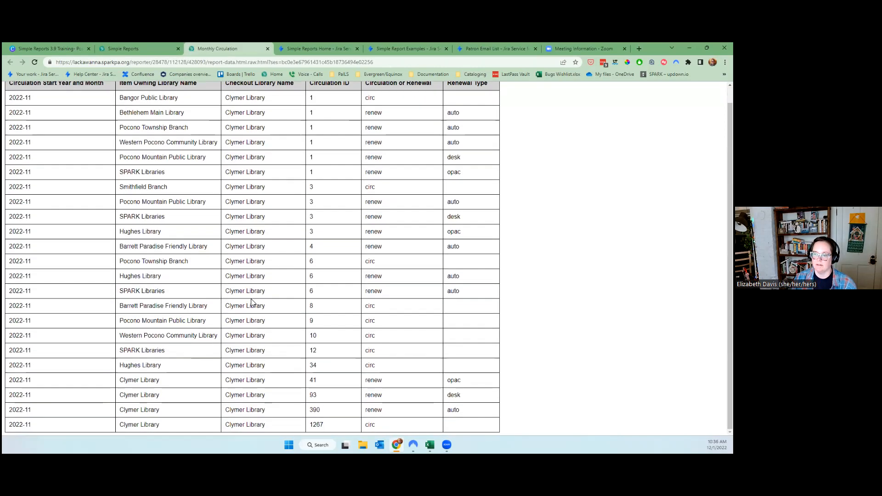
scroll(249, 301, "up", 1)
scroll(250, 301, "down", 1)
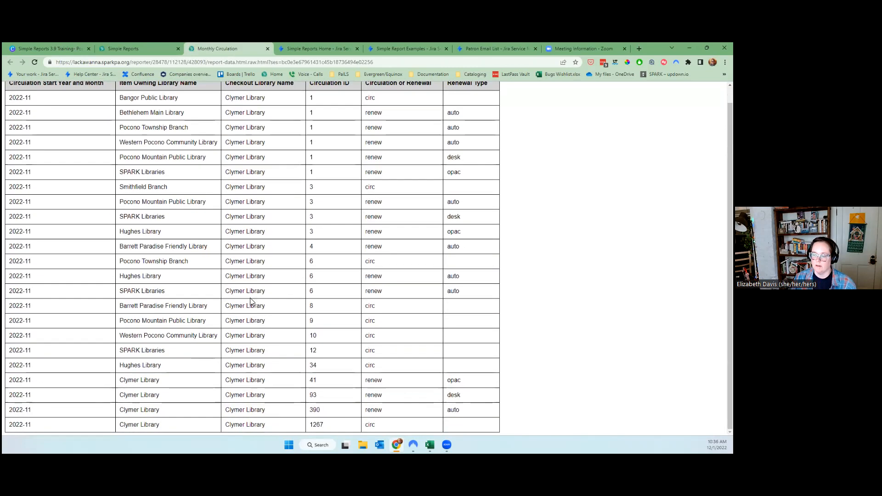
scroll(250, 302, "up", 1)
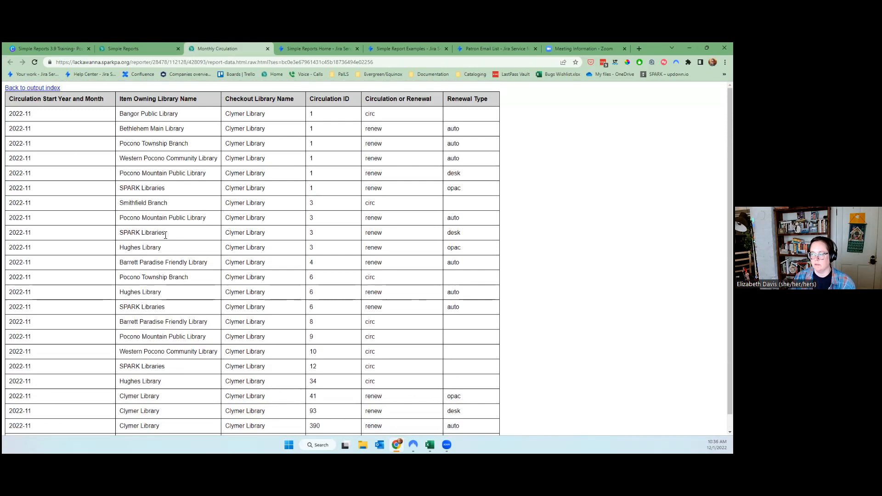
Highlight the auto, desk and opac Renewal Type values in the circulation table.
double_click(473, 312)
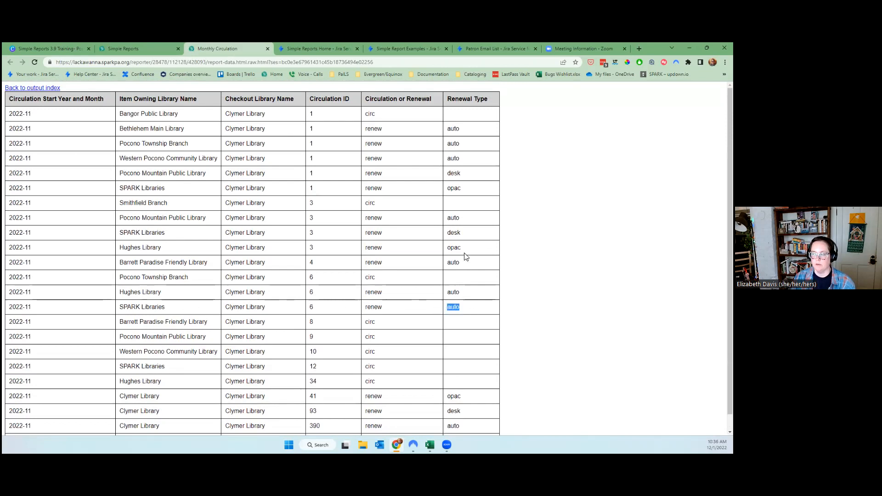
double_click(455, 233)
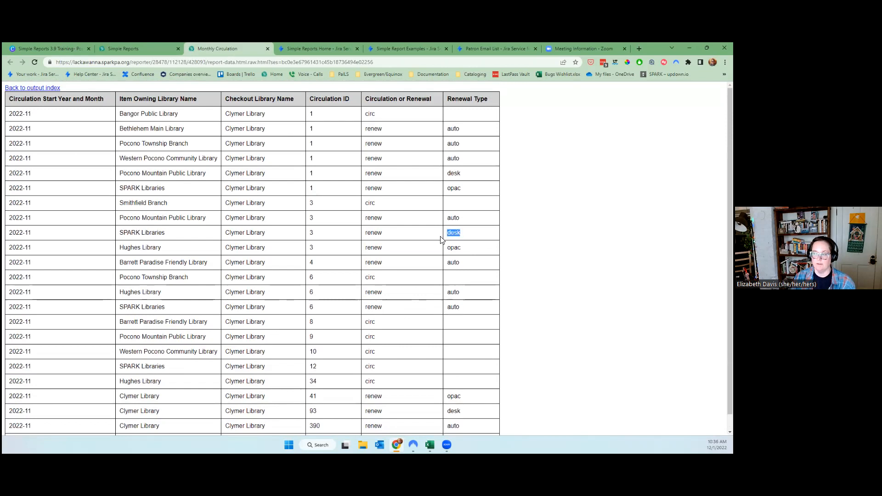
double_click(455, 189)
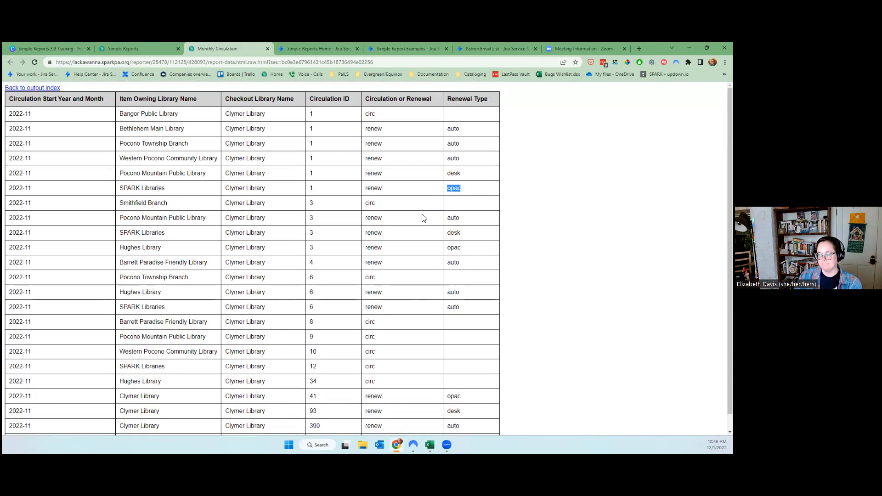
scroll(420, 271, "down", 1)
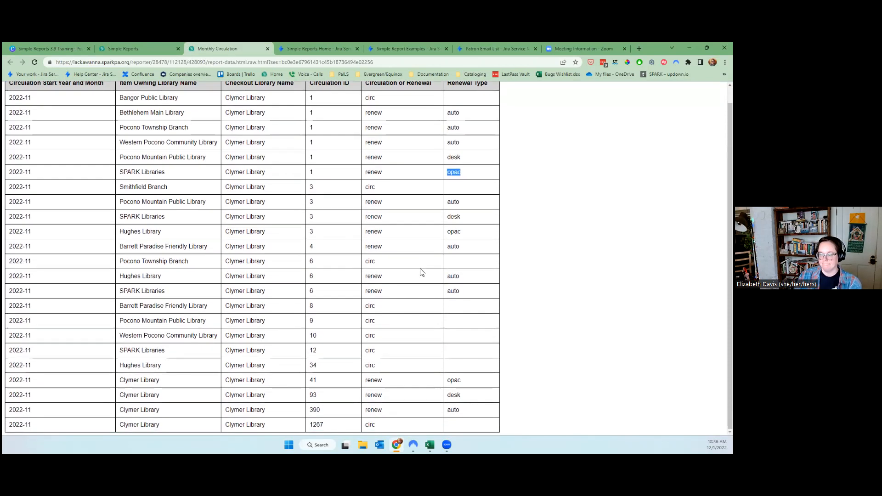
scroll(420, 272, "up", 1)
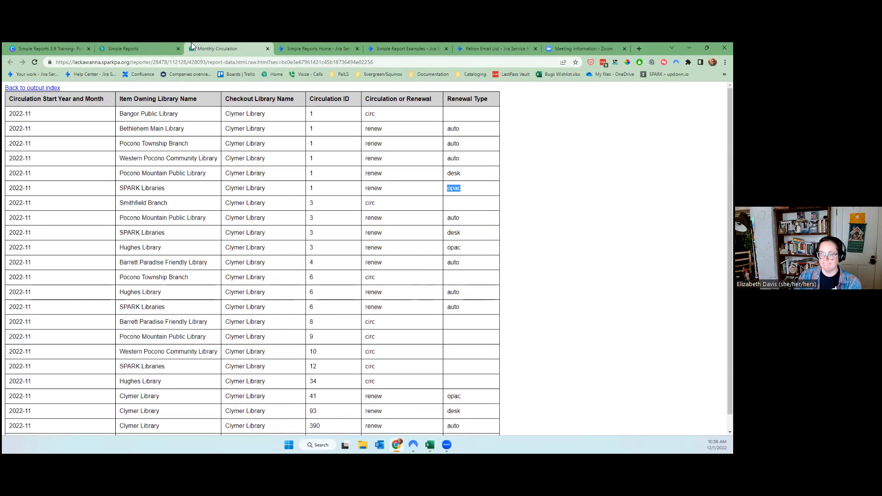
Close the Monthly Circulation output and show the six saved reports under My Reports.
left_click(267, 48)
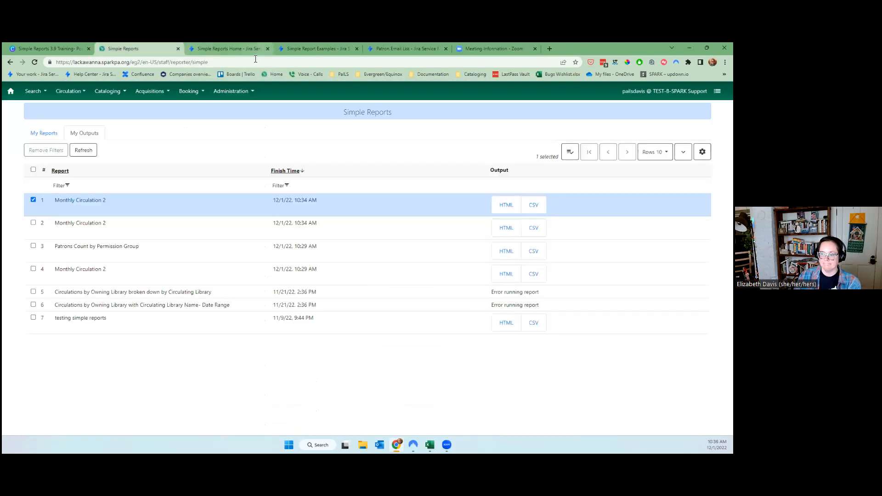
left_click(26, 134)
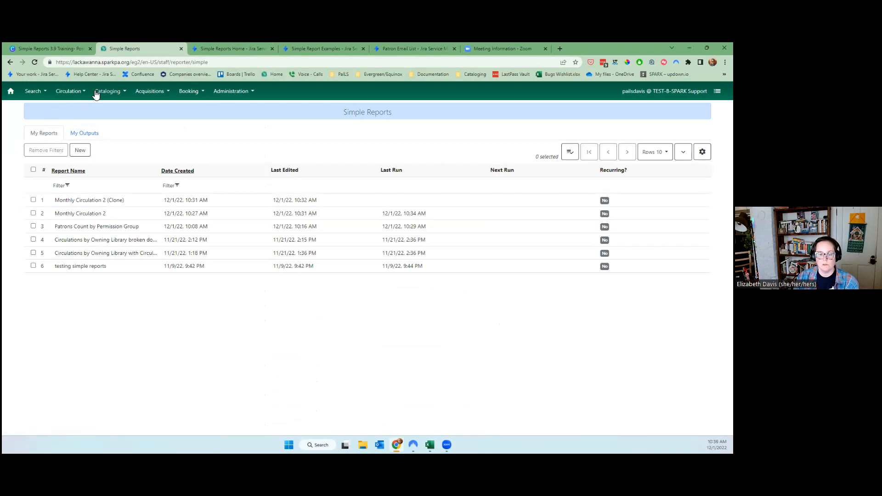
Present the Simple Reports 3.9 Training deck full screen from slide 4, Usage Cases and Tips.
left_click(40, 48)
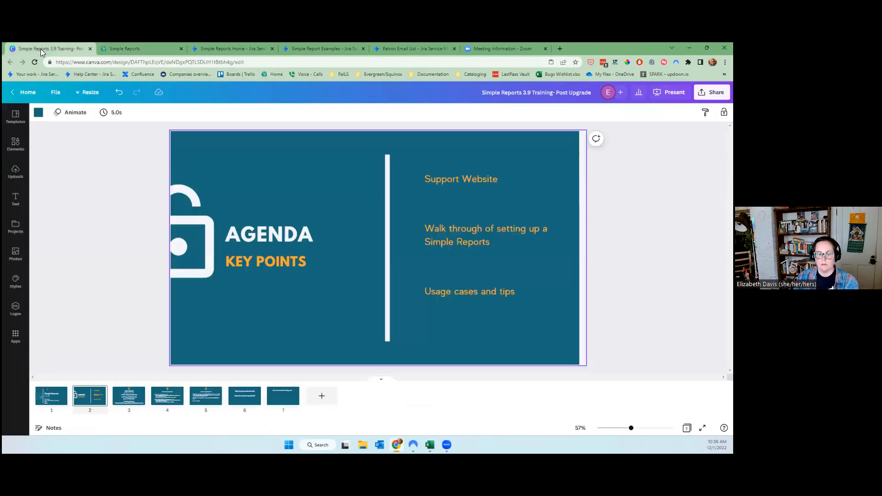
left_click(166, 407)
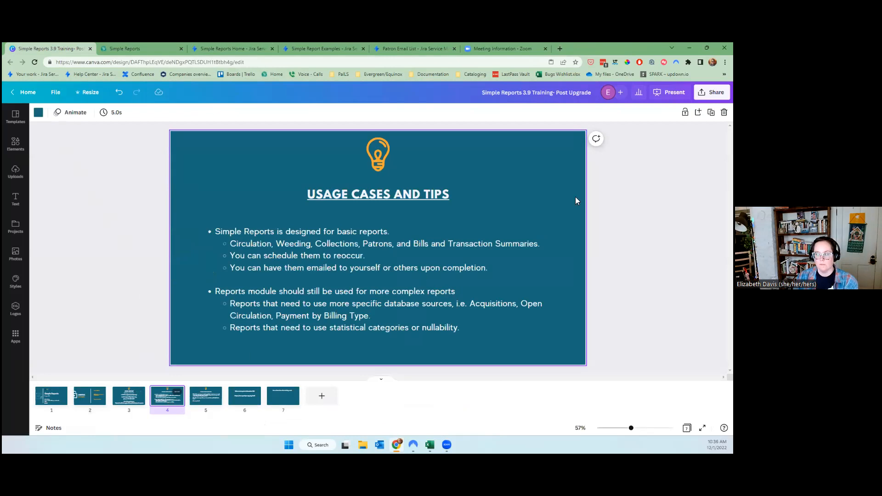
left_click(671, 92)
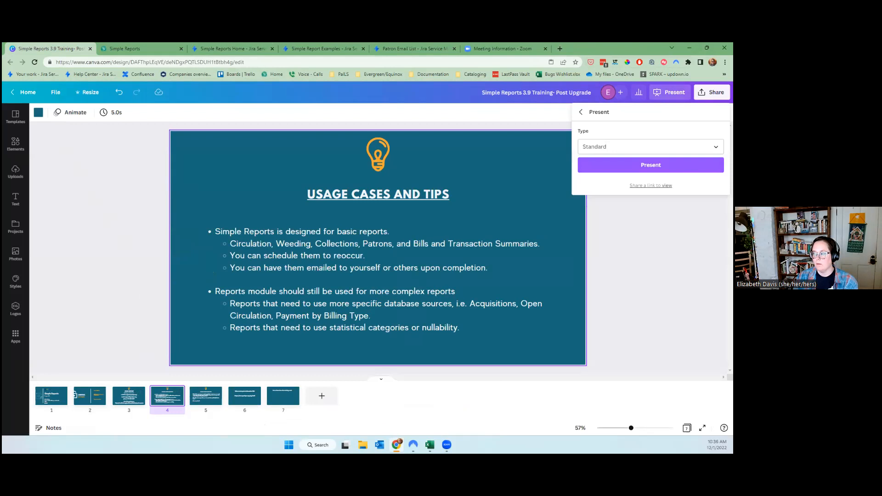
left_click(650, 172)
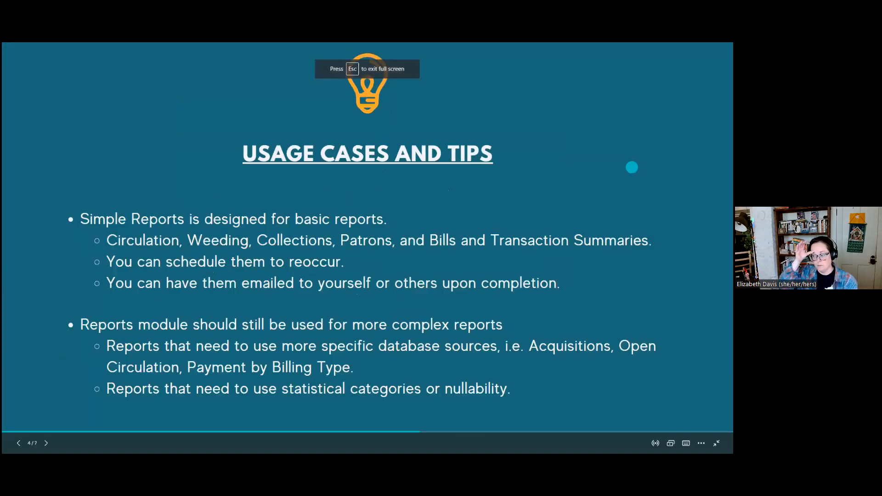